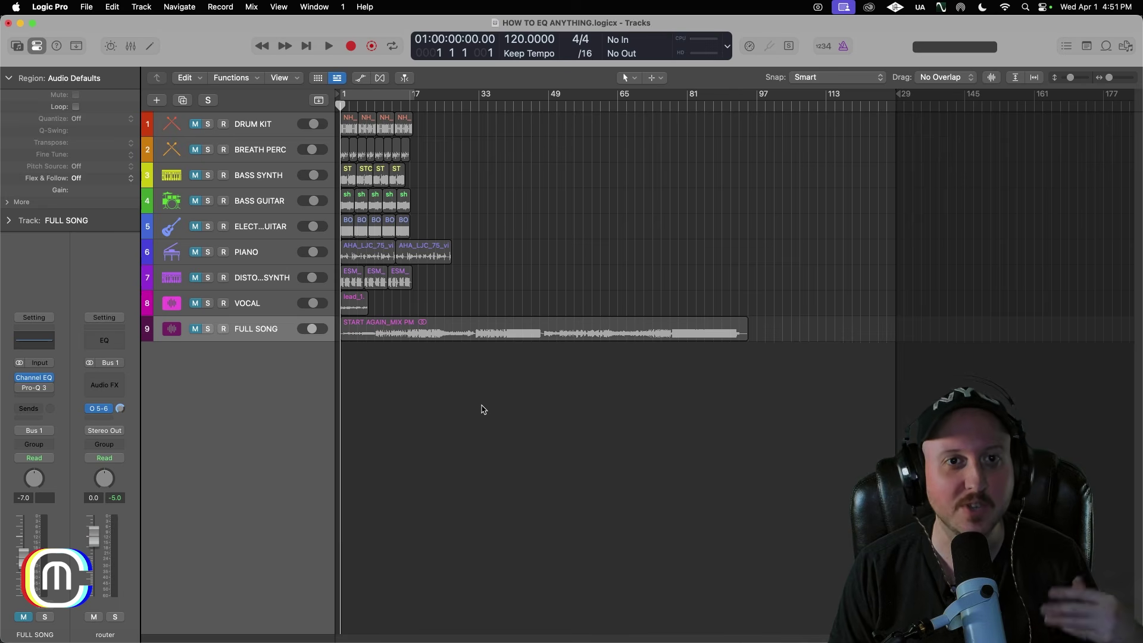
Step: View the Pro-Q 3 equalizer curve on the FULL SONG track and close the plug-in window
mouse_move(24, 389)
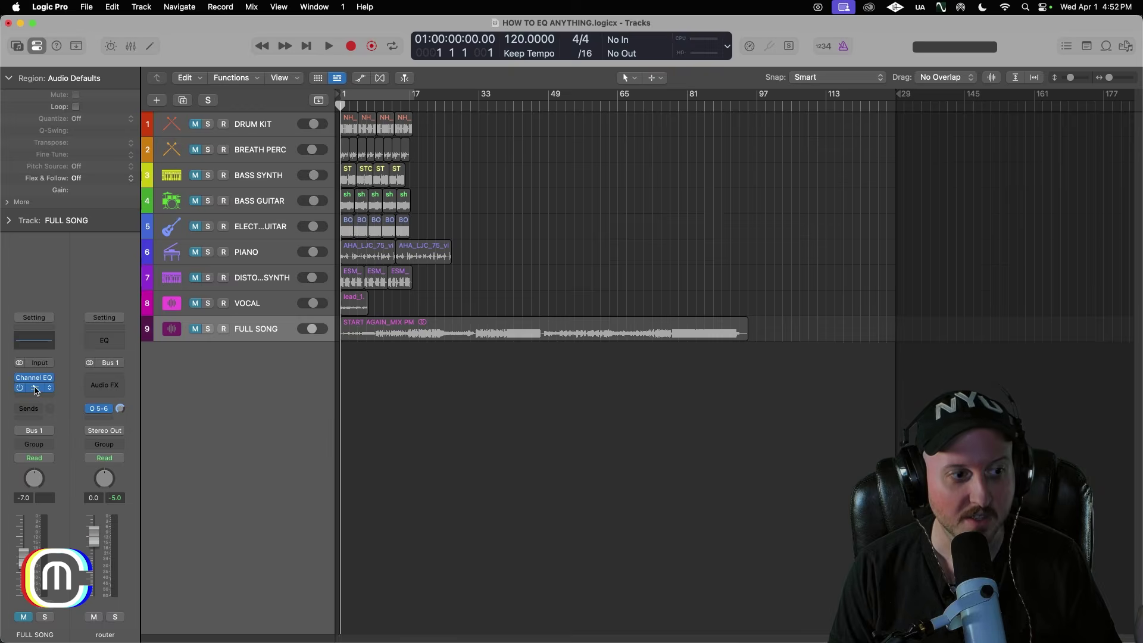
left_click(33, 388)
left_click_drag(479, 33, 452, 29)
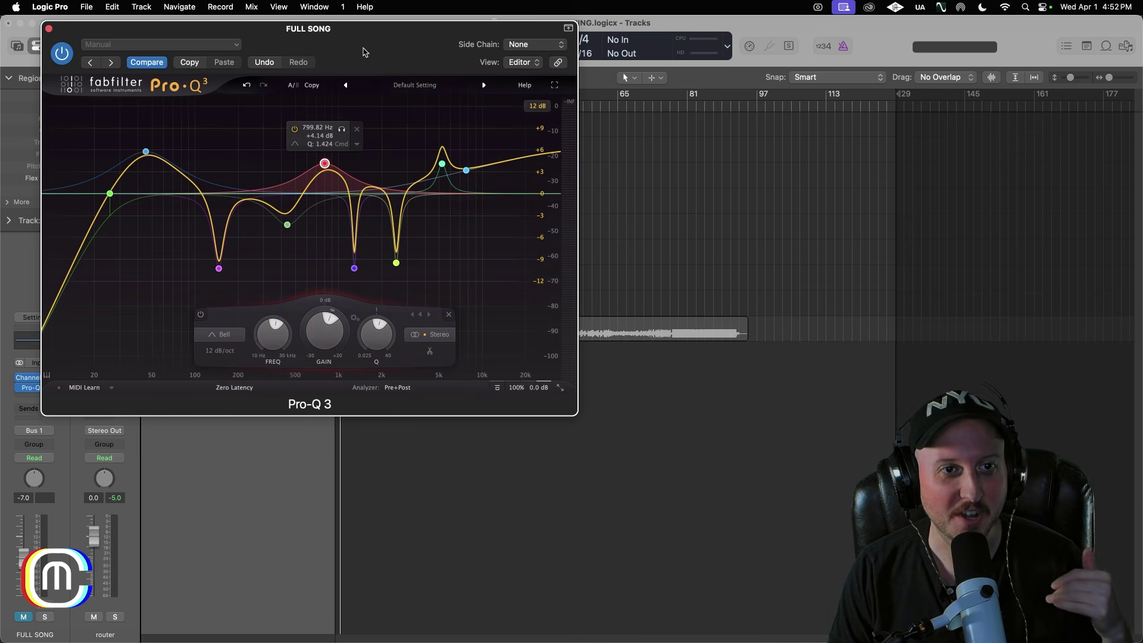
left_click_drag(360, 50, 368, 75)
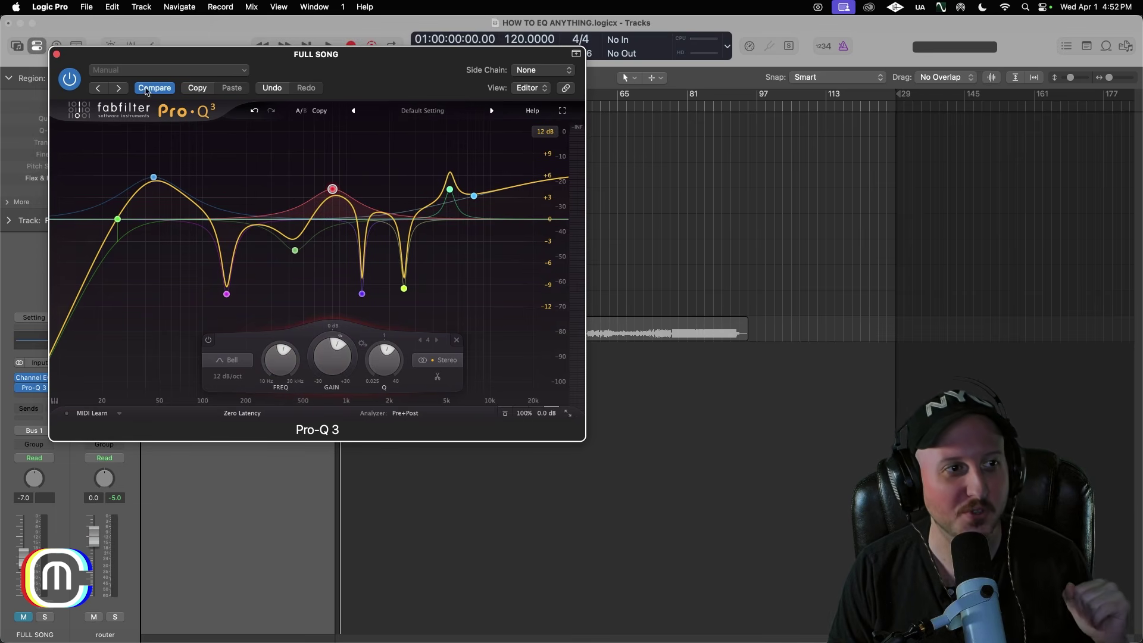
left_click(57, 55)
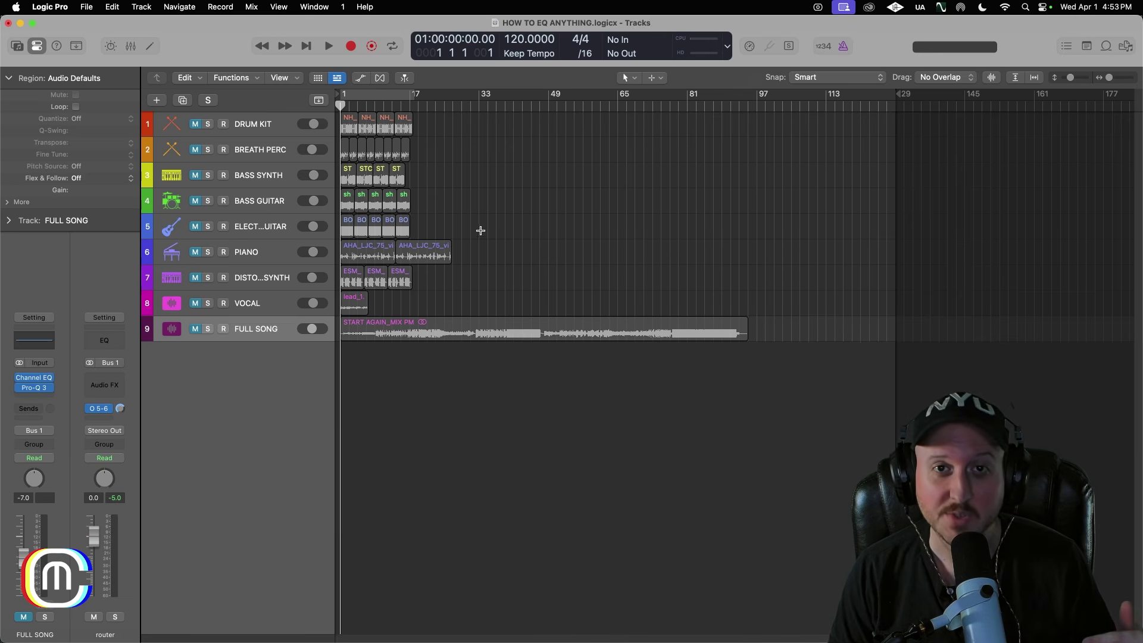
Step: Select the DRUM KIT track and open its Channel EQ, moving the plug-in window clear of the transport display
left_click(237, 129)
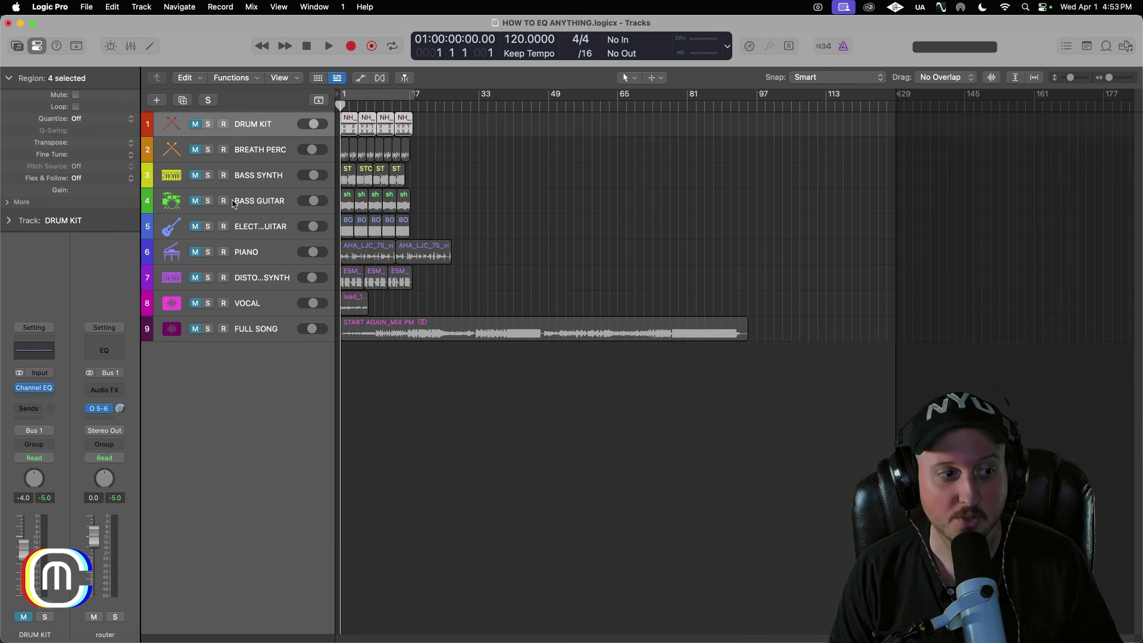
left_click(38, 387)
left_click_drag(590, 159, 334, 32)
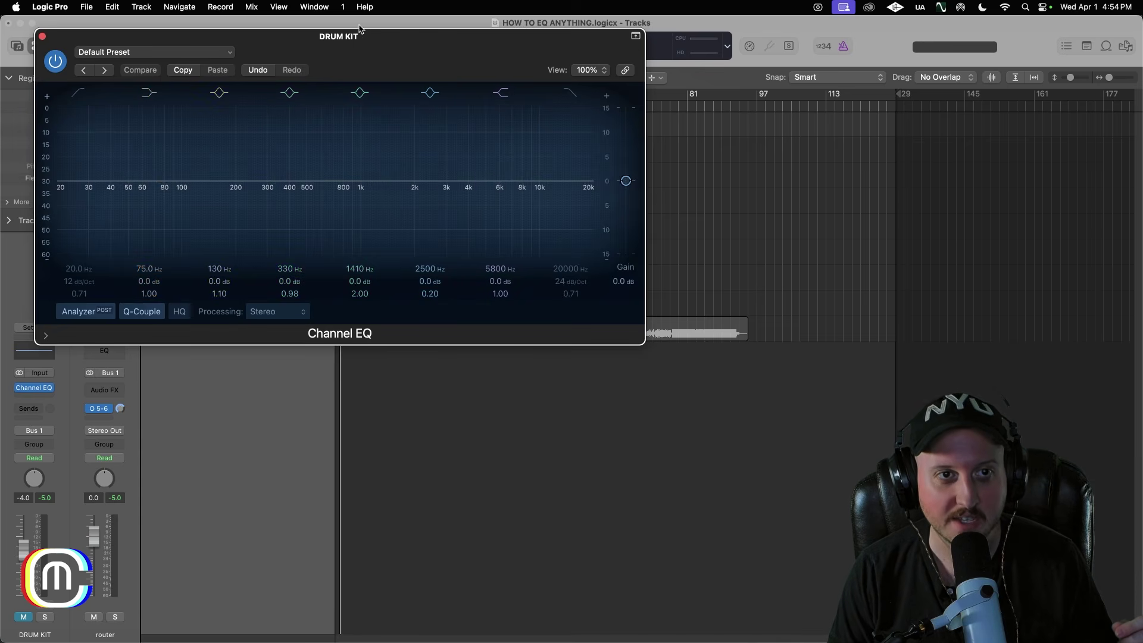
left_click_drag(364, 46, 363, 138)
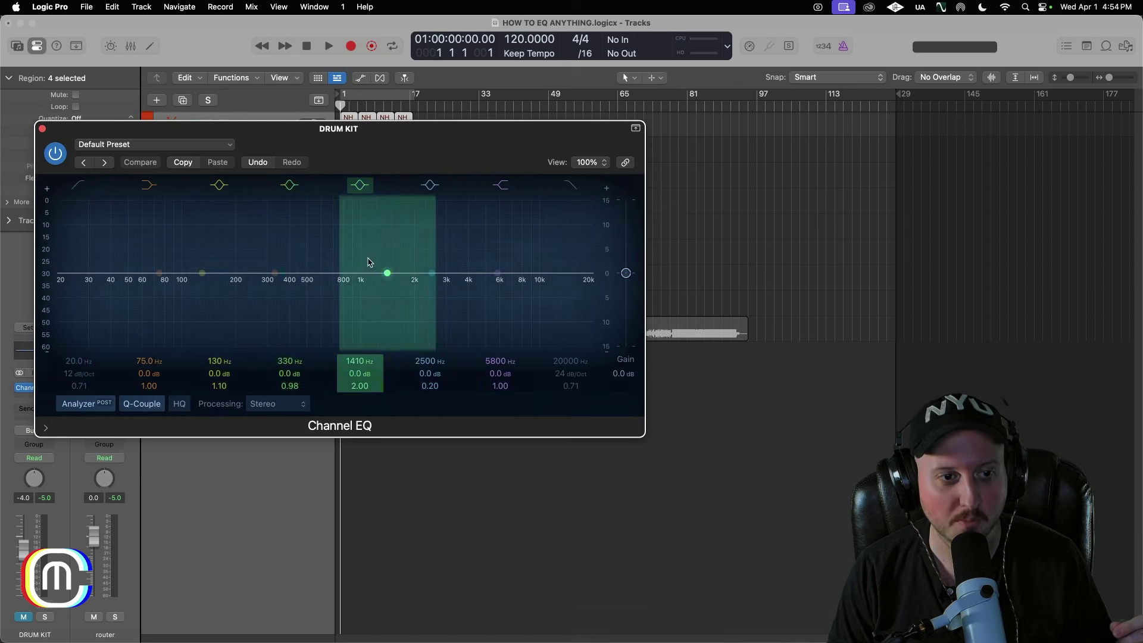
Step: Try a 7.1 dB boost at 394 Hz and a 9.8 dB cut with the 1410 Hz band, and undo both changes
left_click_drag(275, 273, 284, 231)
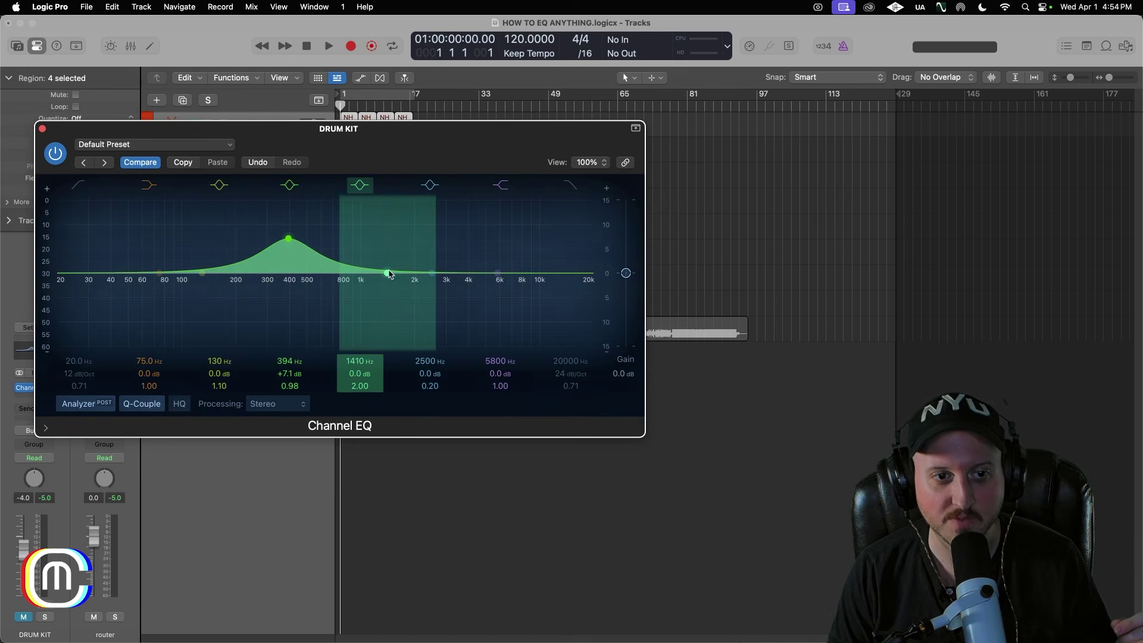
left_click_drag(389, 273, 380, 321)
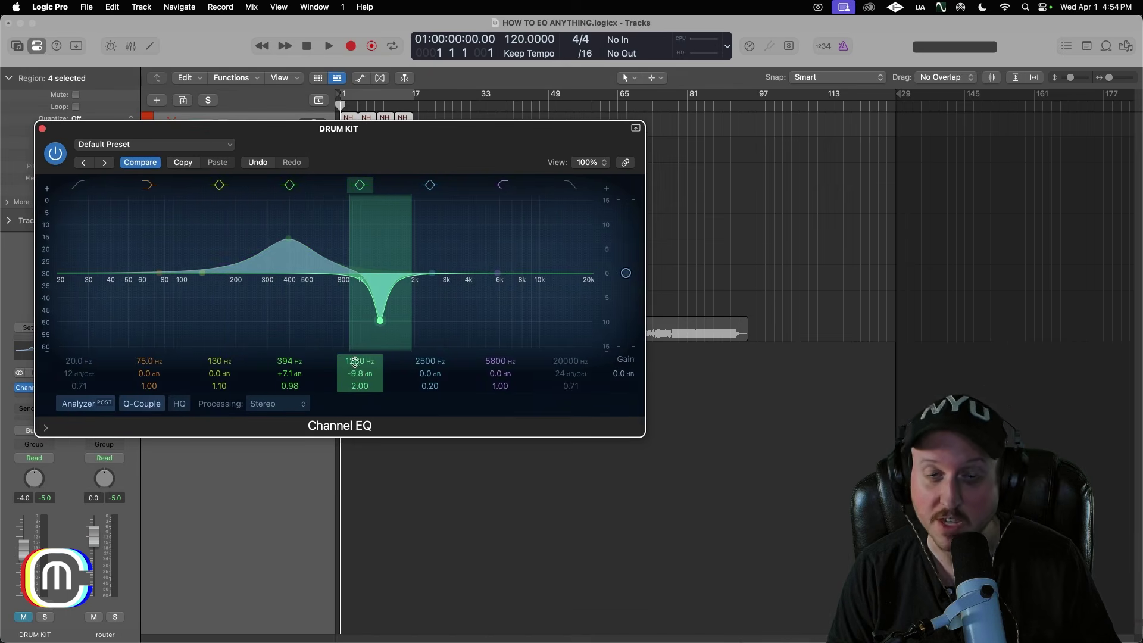
left_click(258, 162)
left_click(257, 162)
left_click_drag(381, 151, 389, 230)
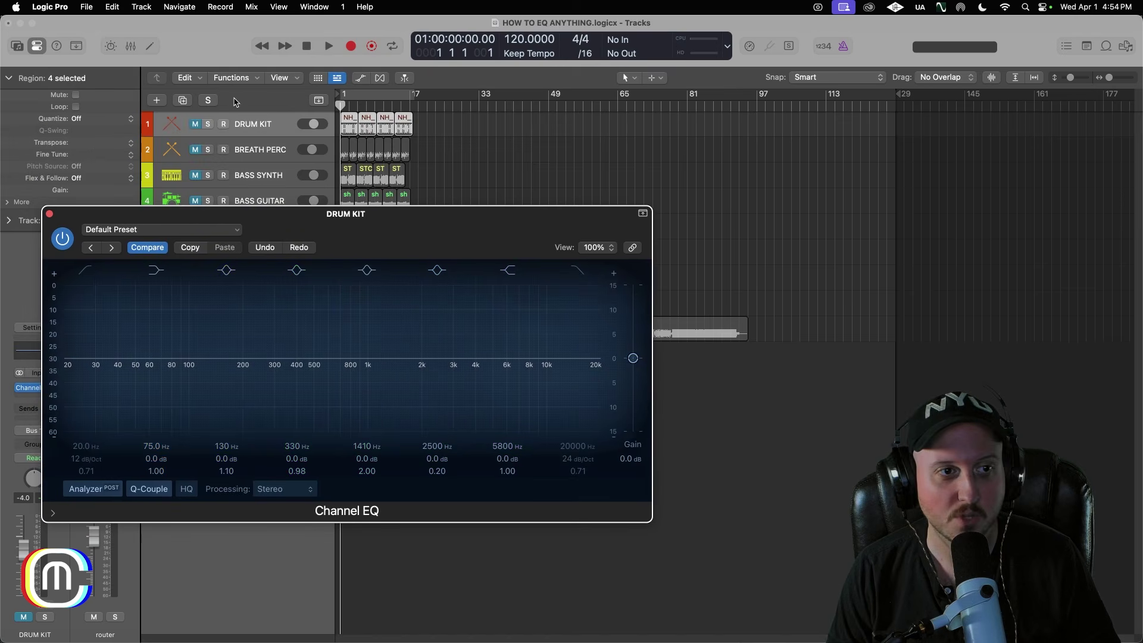
Step: Unmute the DRUM KIT track and play a short section with its Channel EQ in view
left_click(196, 124)
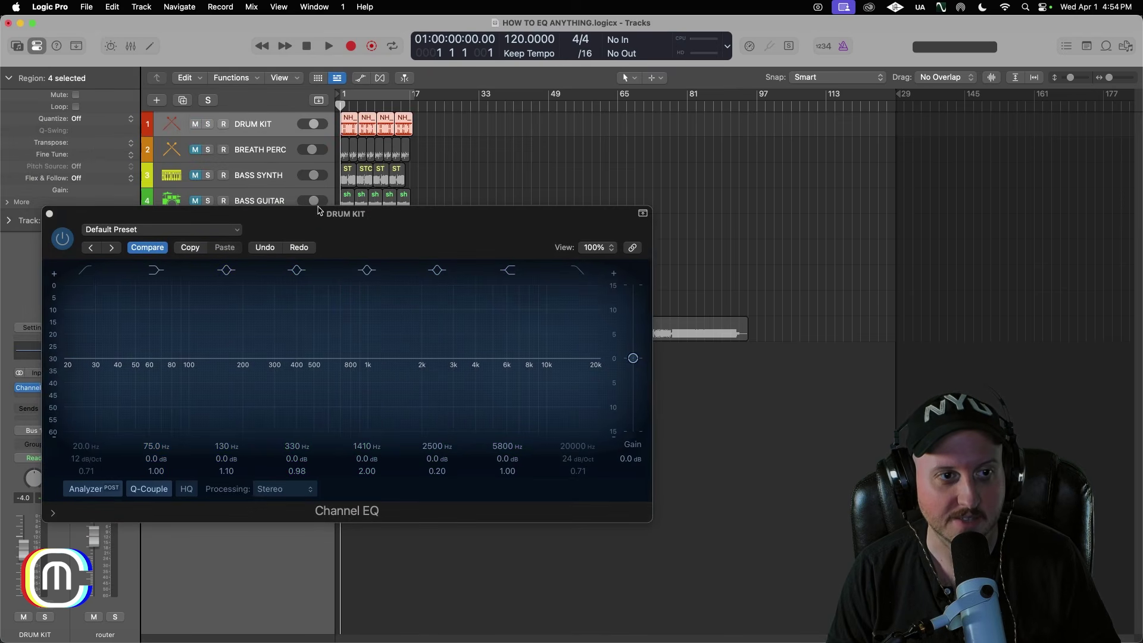
key("space")
left_click_drag(322, 245, 303, 121)
key("space")
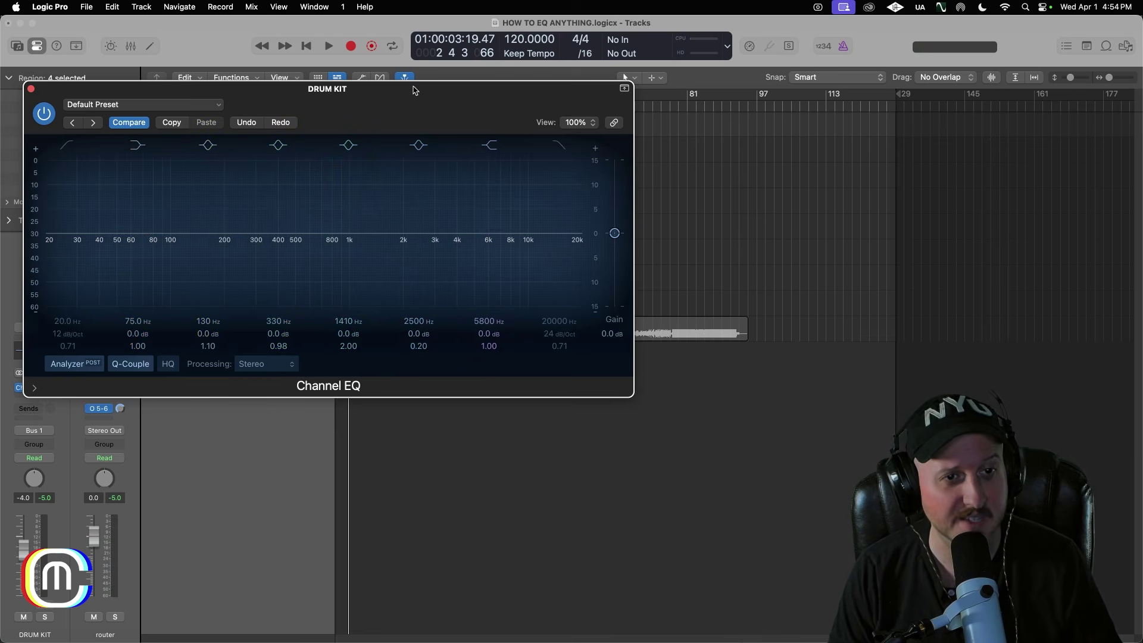
left_click_drag(411, 95, 420, 72)
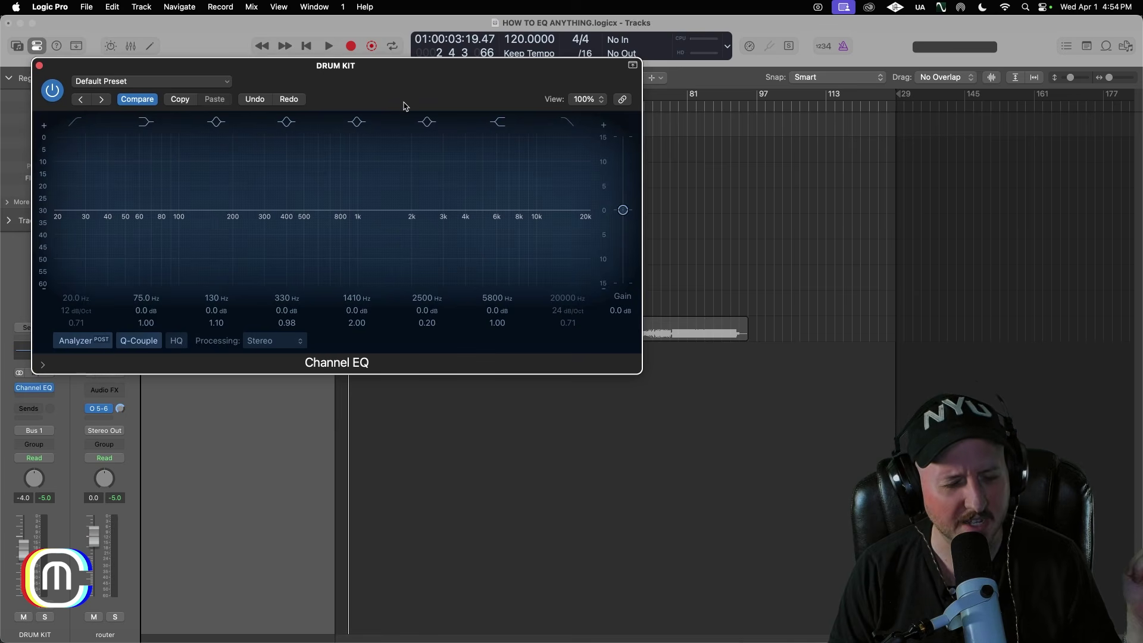
left_click_drag(403, 106, 403, 85)
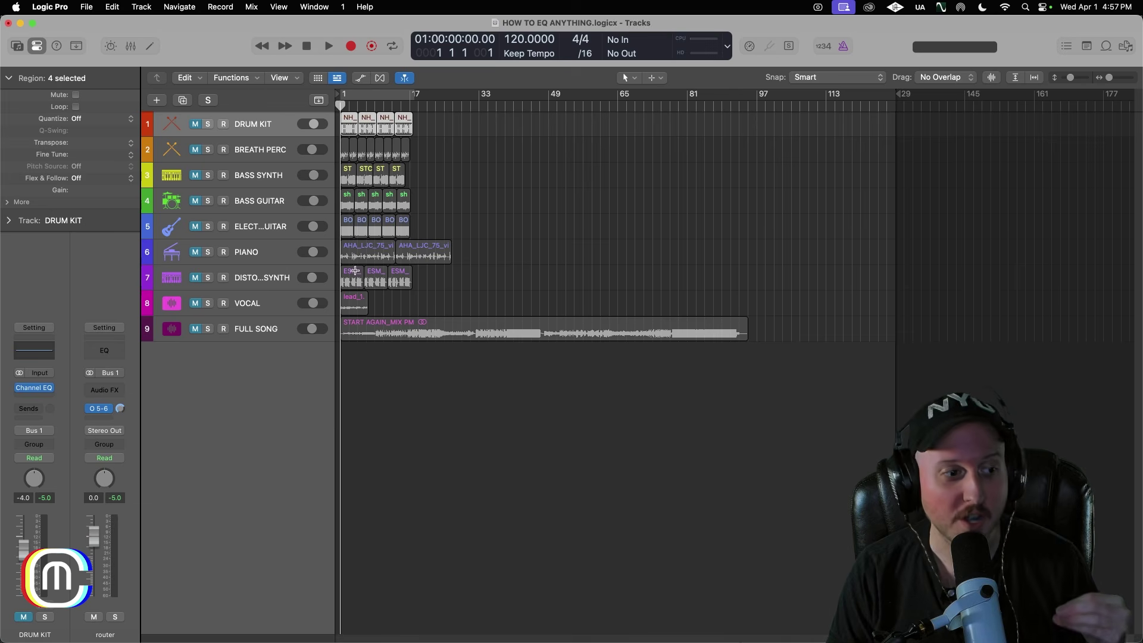
Step: Reopen the DRUM KIT track's Channel EQ and position its window below the drum track
left_click(36, 388)
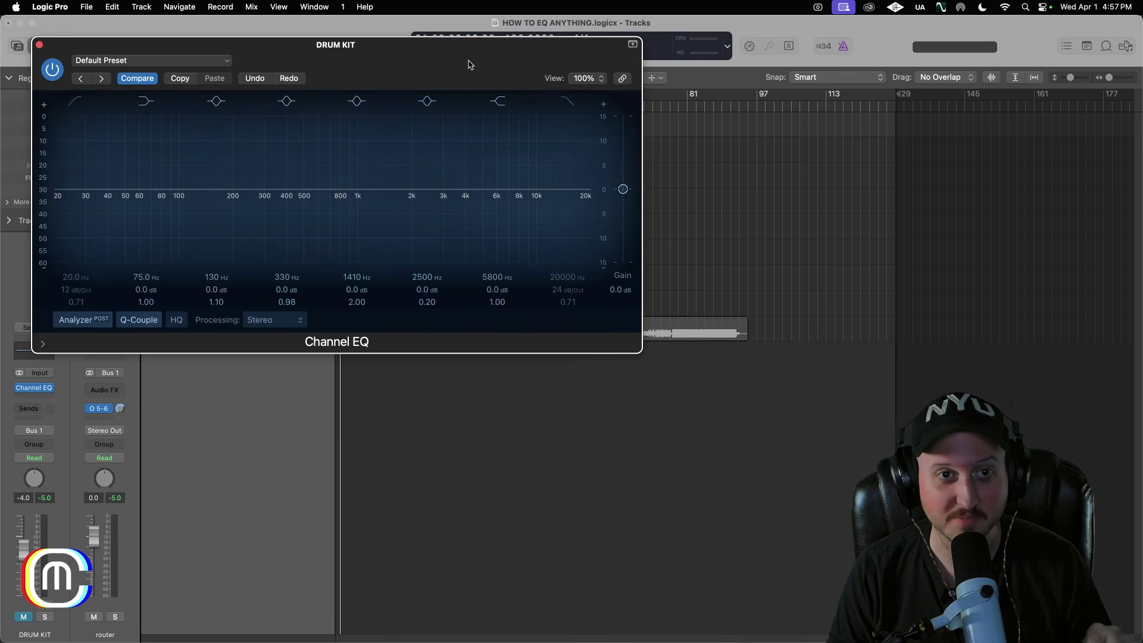
left_click_drag(467, 64, 475, 169)
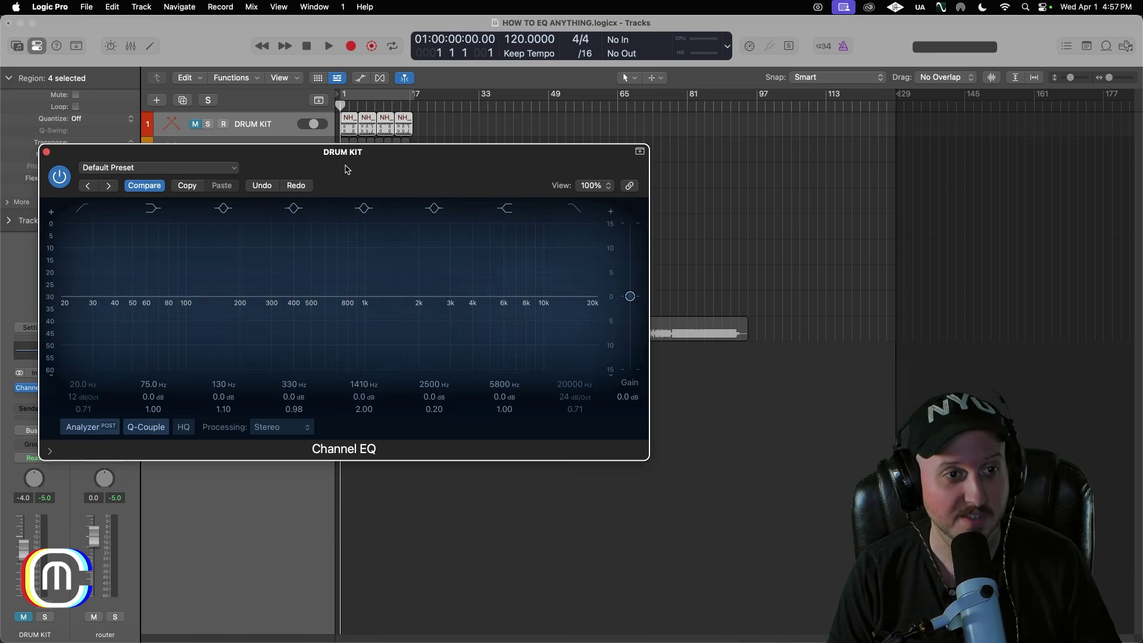
left_click_drag(345, 166, 345, 166)
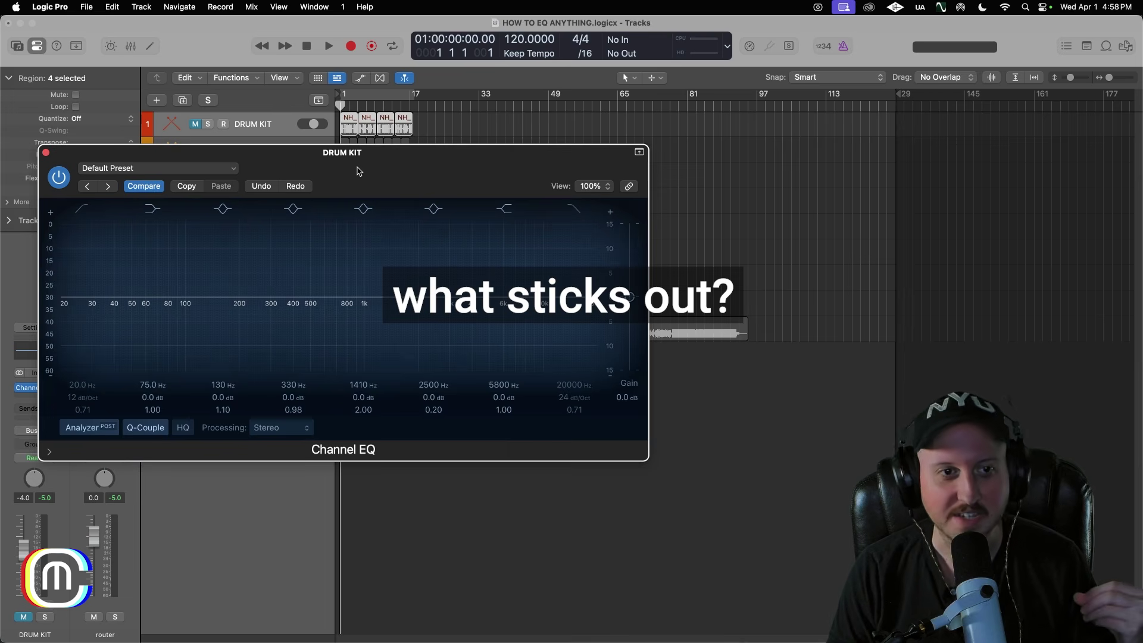
left_click_drag(359, 171, 403, 165)
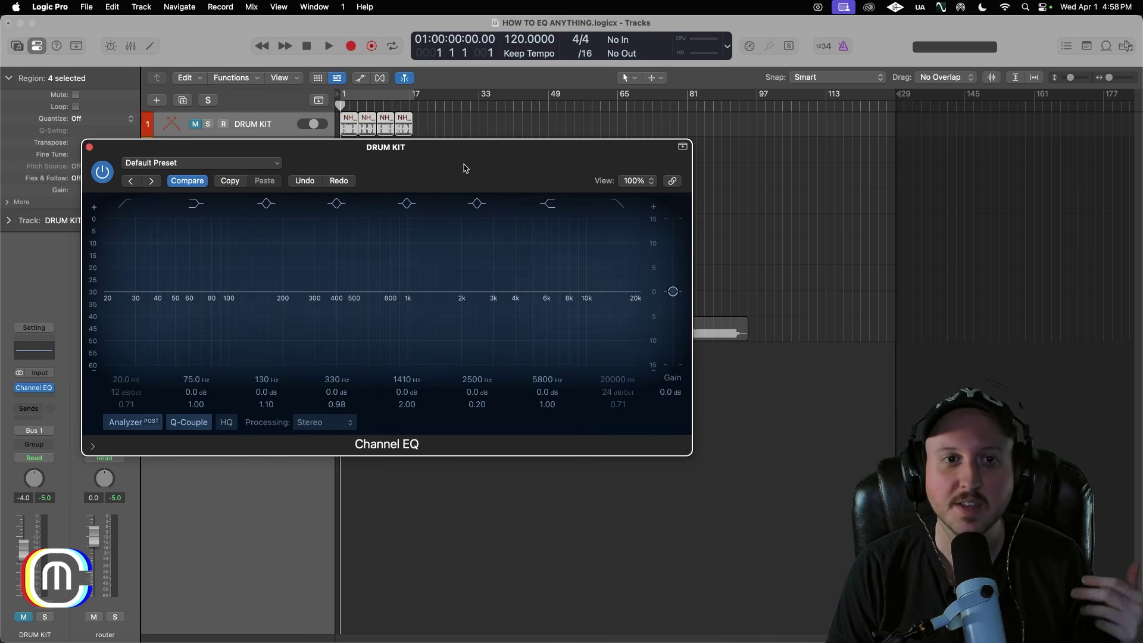
left_click_drag(465, 161, 461, 148)
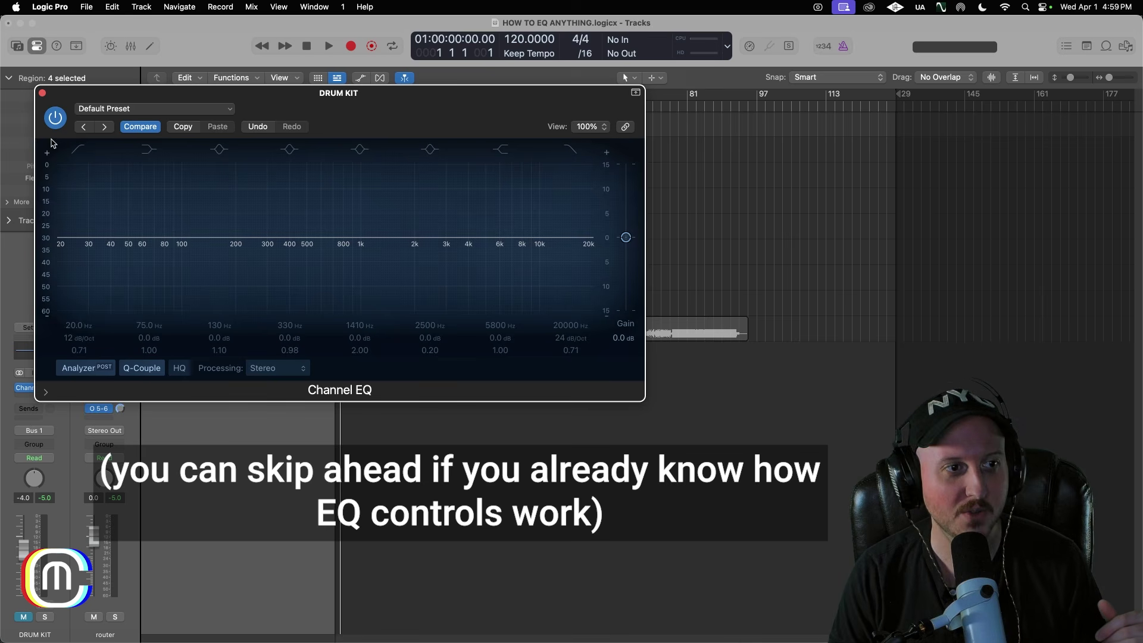
Step: Switch on the Channel EQ's bell bands and low shelf, and leave the high-pass and low-pass filters off
left_click(439, 149)
left_click(365, 150)
left_click(283, 149)
left_click(216, 150)
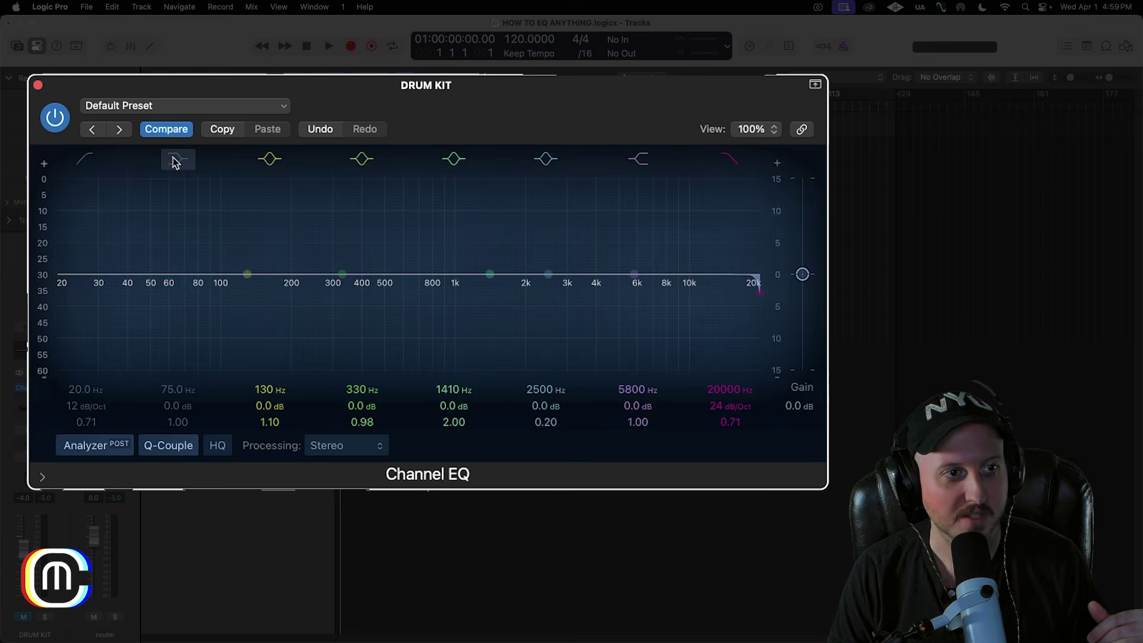
left_click(174, 160)
left_click(82, 159)
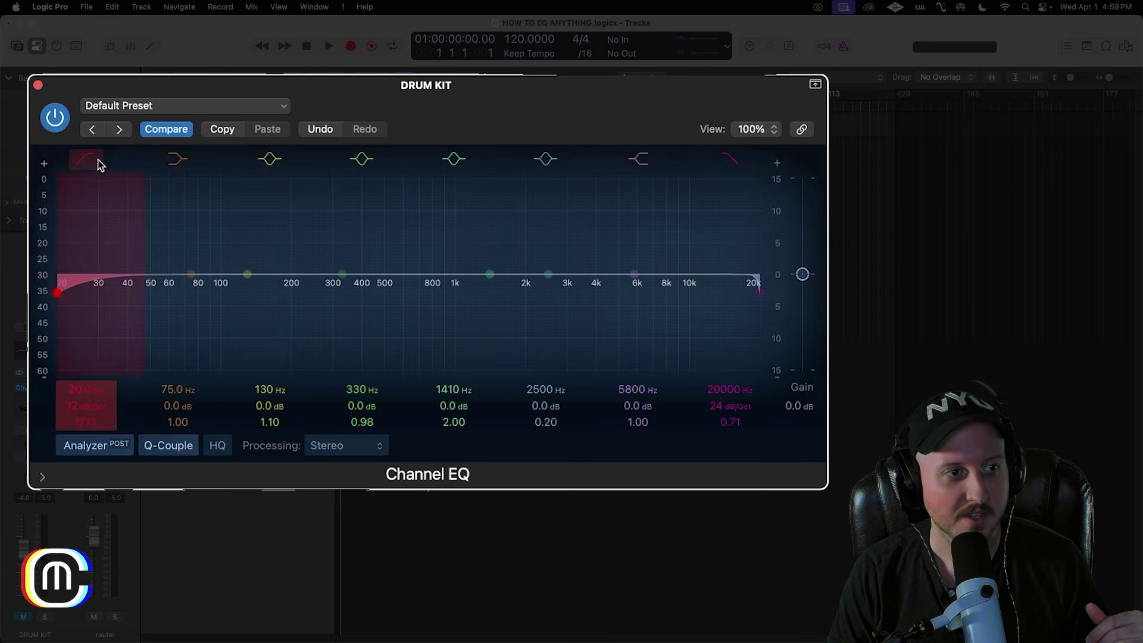
left_click(81, 159)
left_click(730, 159)
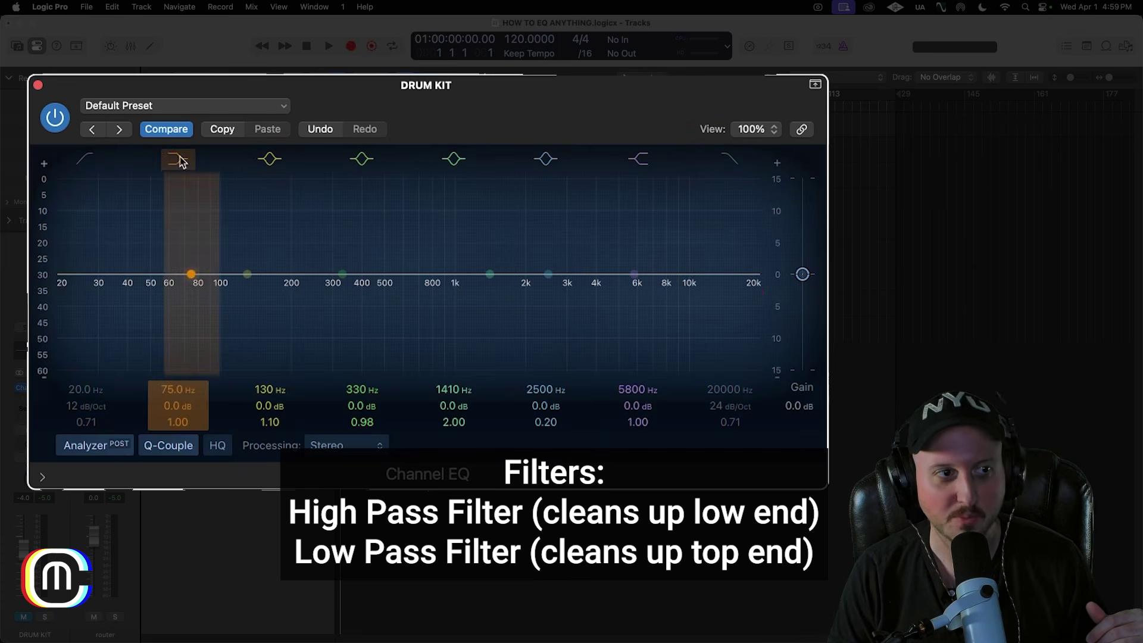
Step: Try the high-pass and low-pass filters in turn, sweeping each cutoff frequency and switching the filter off again
left_click(84, 158)
mouse_move(74, 387)
left_mouse_down()
mouse_move(74, 331)
mouse_move(74, 367)
left_mouse_up()
left_click(84, 158)
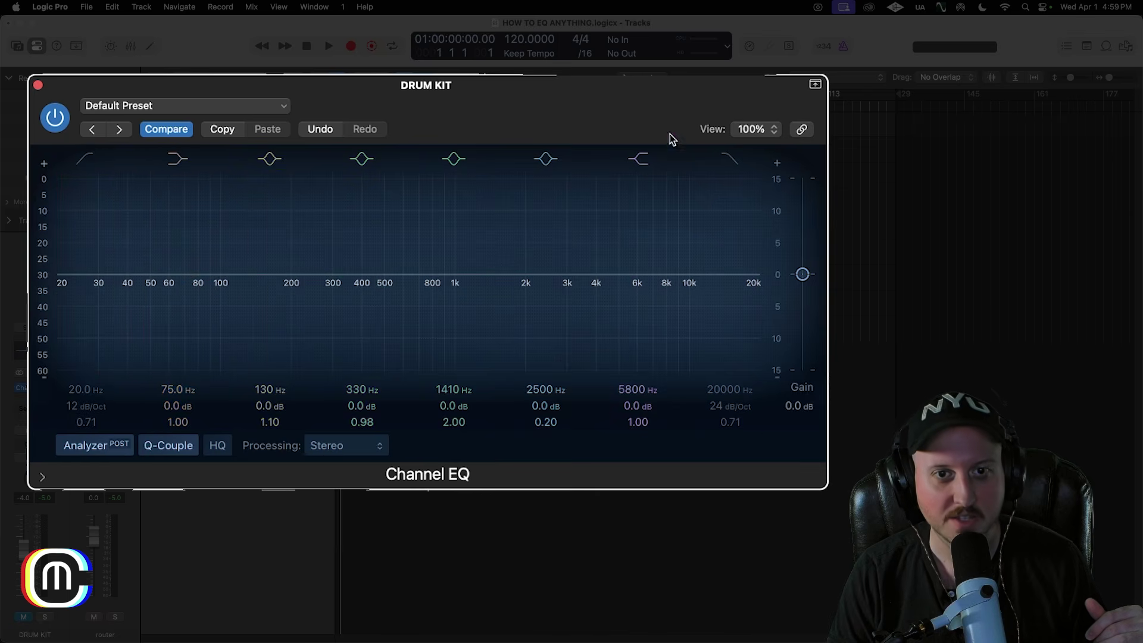
left_click(731, 159)
mouse_move(731, 390)
left_mouse_down()
mouse_move(731, 429)
mouse_move(726, 370)
left_mouse_up()
left_click(731, 161)
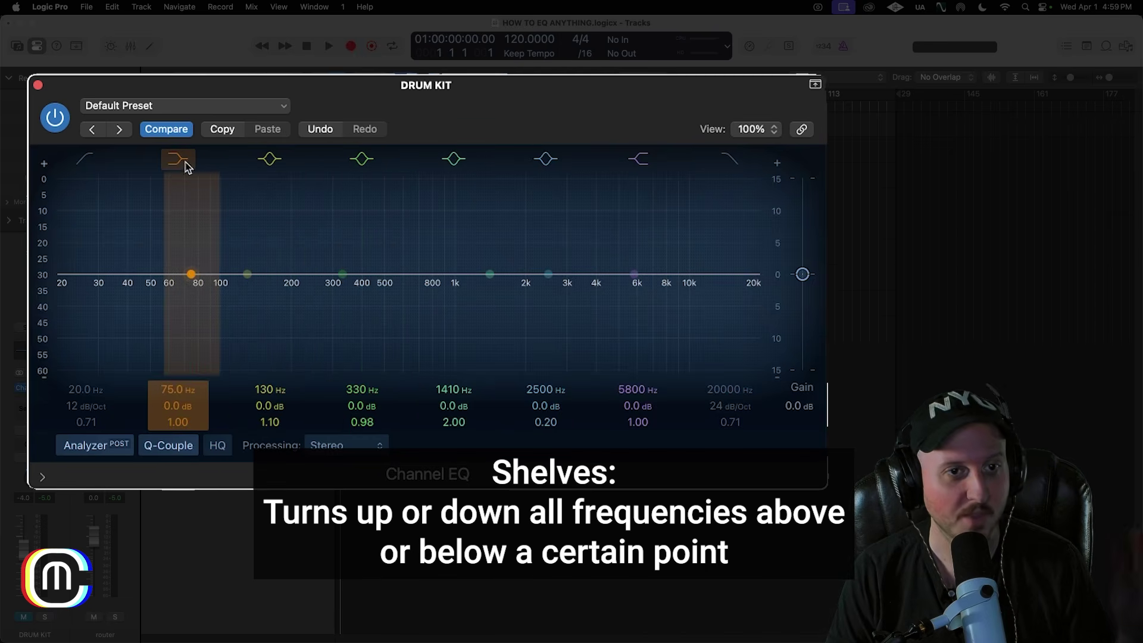
Step: Set the low shelf to about -6.8 dB at 163 Hz and the high shelf to about +9.6 dB at 2080 Hz
mouse_move(191, 274)
left_mouse_down()
mouse_move(214, 224)
mouse_move(214, 357)
mouse_move(237, 204)
left_mouse_up()
mouse_move(634, 274)
left_mouse_down()
mouse_move(605, 241)
mouse_move(590, 176)
left_mouse_up()
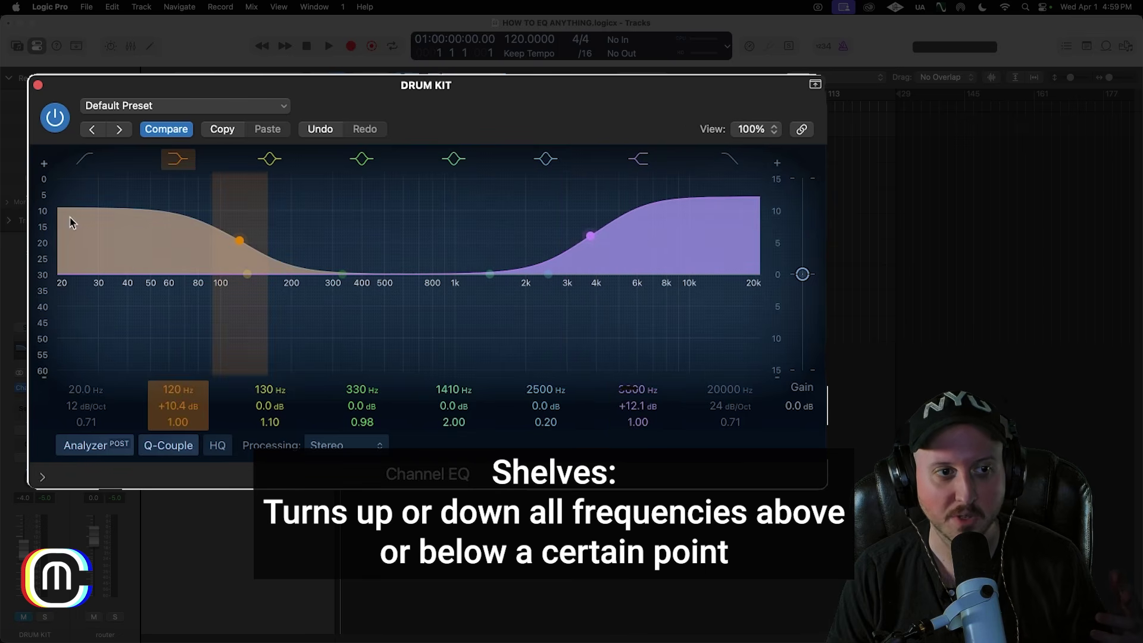
left_click_drag(240, 241, 271, 295)
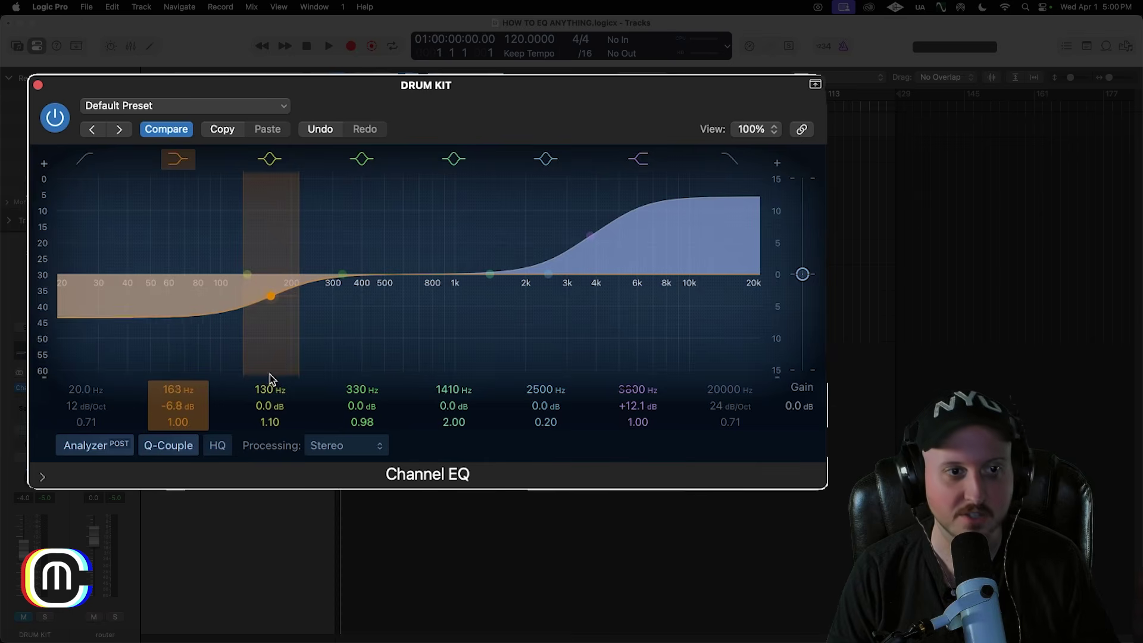
left_click_drag(590, 236, 466, 277)
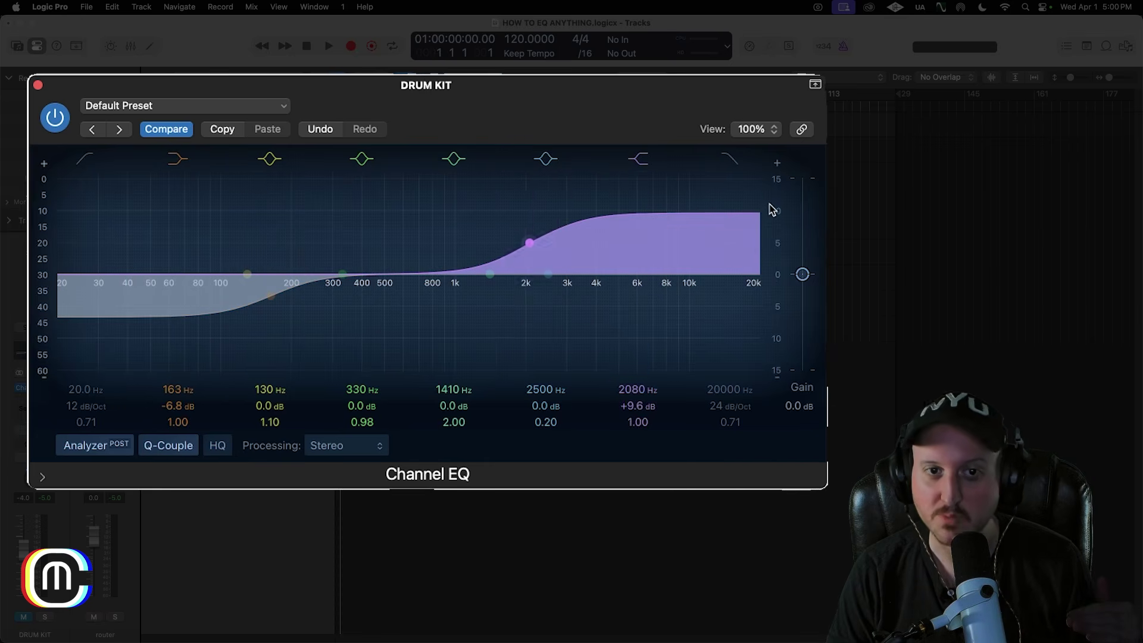
Step: Switch off both shelves and the 130, 330 and 2500 Hz bell bands, keeping only the 1410 Hz bell active
left_click(643, 167)
left_click(199, 164)
left_click(272, 159)
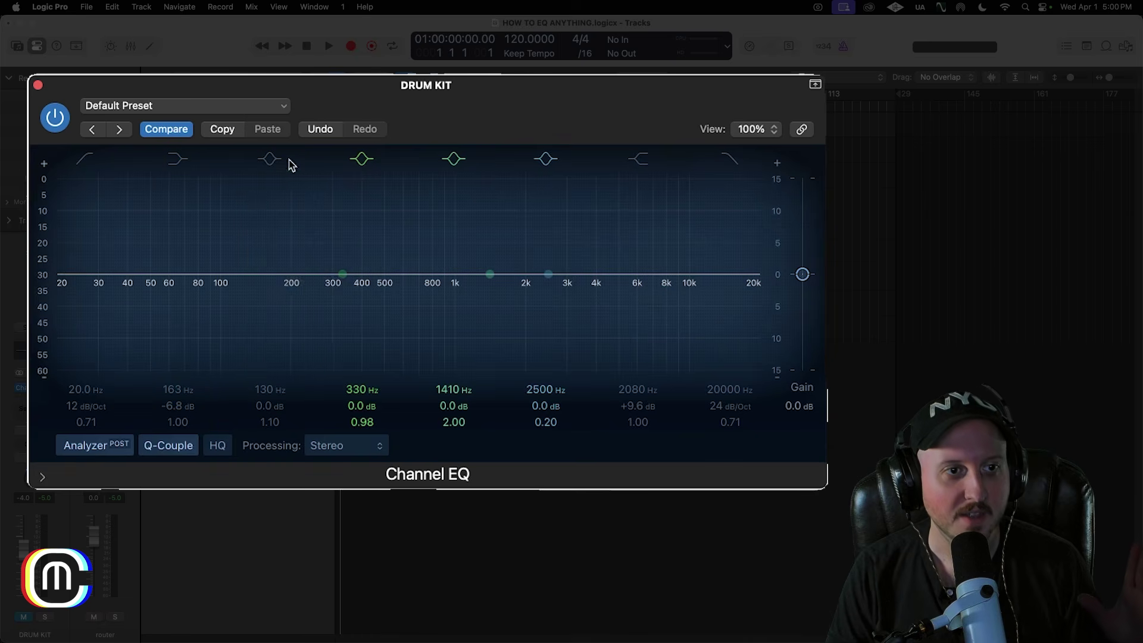
left_click(364, 160)
left_click(456, 160)
left_click(541, 159)
left_click(453, 159)
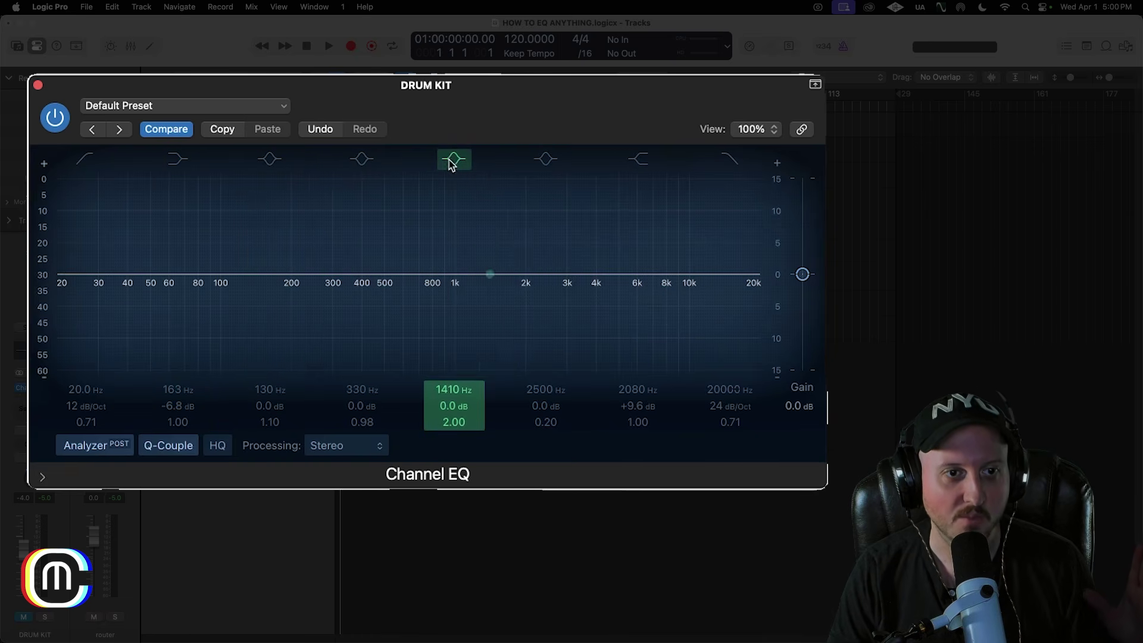
Step: Move the active bell band to 382 Hz and shape it into a wide boost of +7.0 dB with Q 0.46
left_click_drag(490, 273, 330, 322)
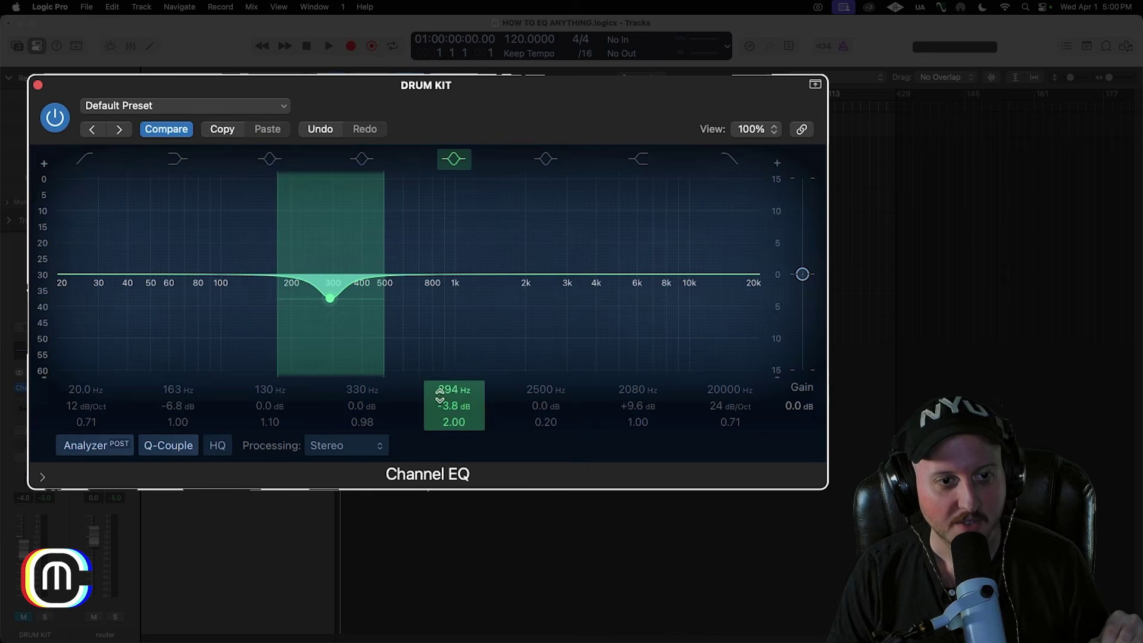
mouse_move(439, 396)
left_mouse_down()
mouse_move(447, 374)
mouse_move(451, 398)
left_mouse_up()
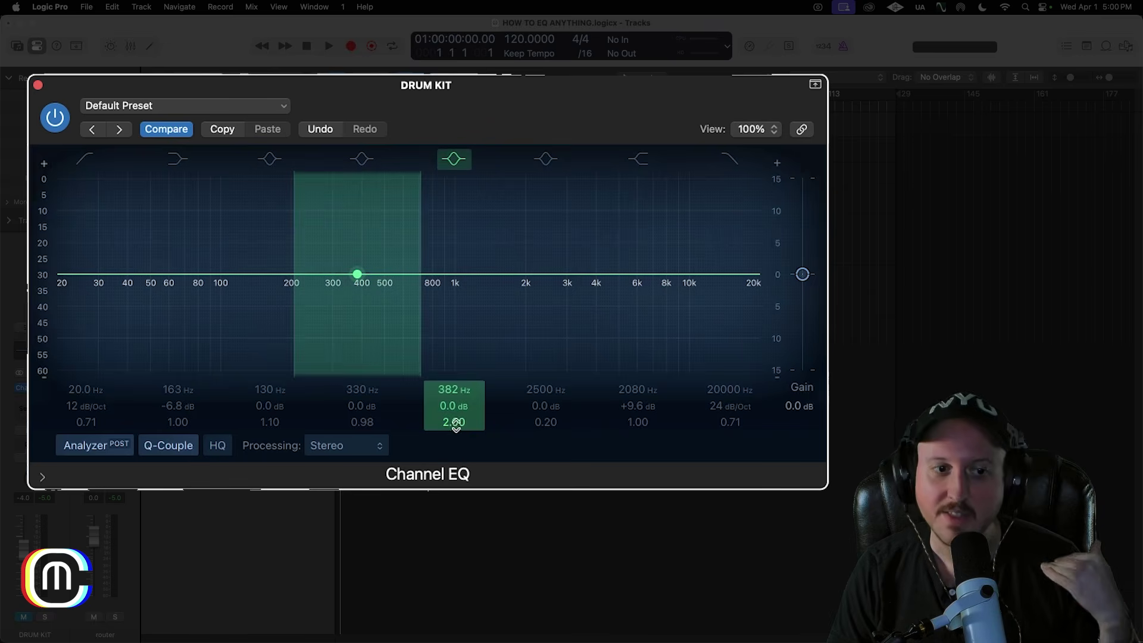
mouse_move(453, 405)
left_mouse_down()
mouse_move(454, 387)
mouse_move(453, 432)
mouse_move(468, 407)
mouse_move(458, 447)
left_mouse_up()
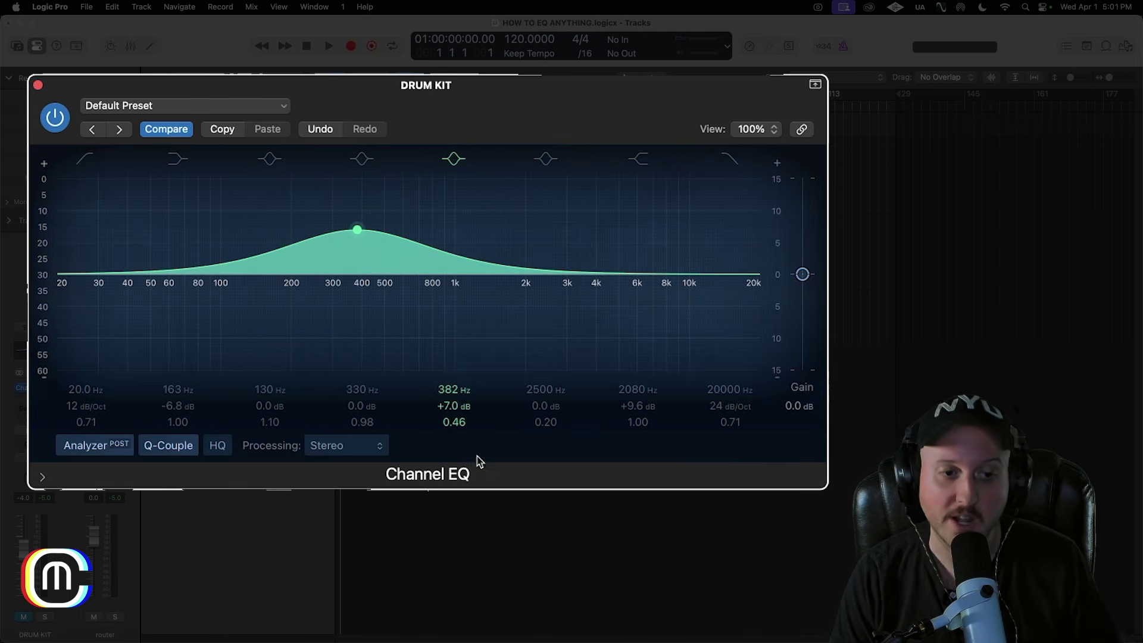
Step: Narrow the 382 Hz bell to Q 3.60, try a 7.4 dB cut, and reset its gain to 0 dB
scroll(459, 423, "up", 15)
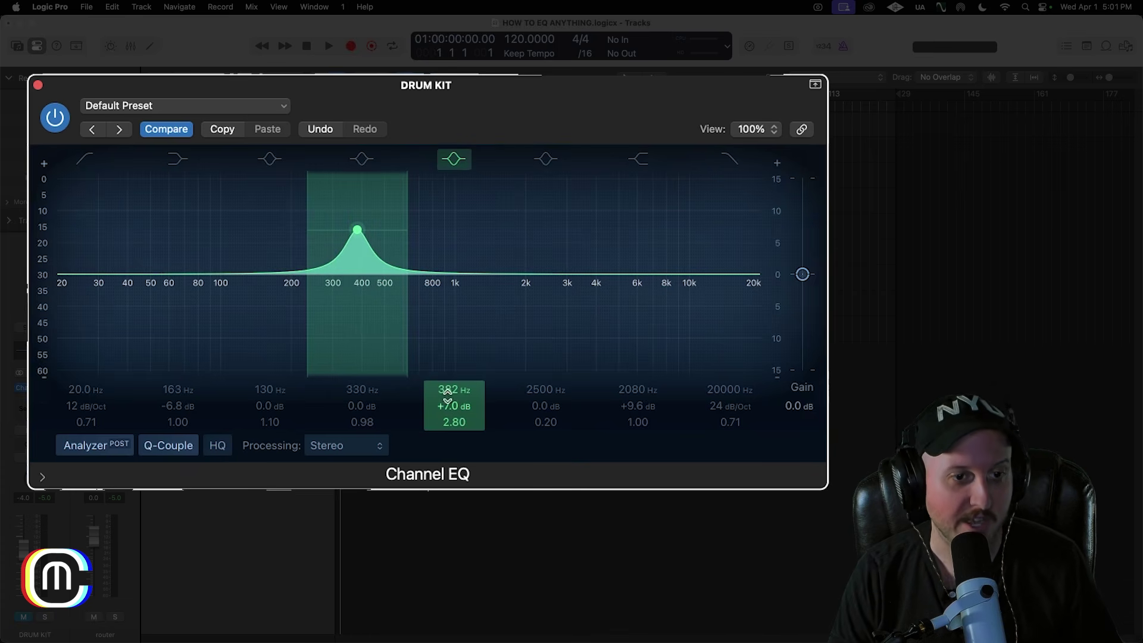
left_click_drag(455, 405, 480, 436)
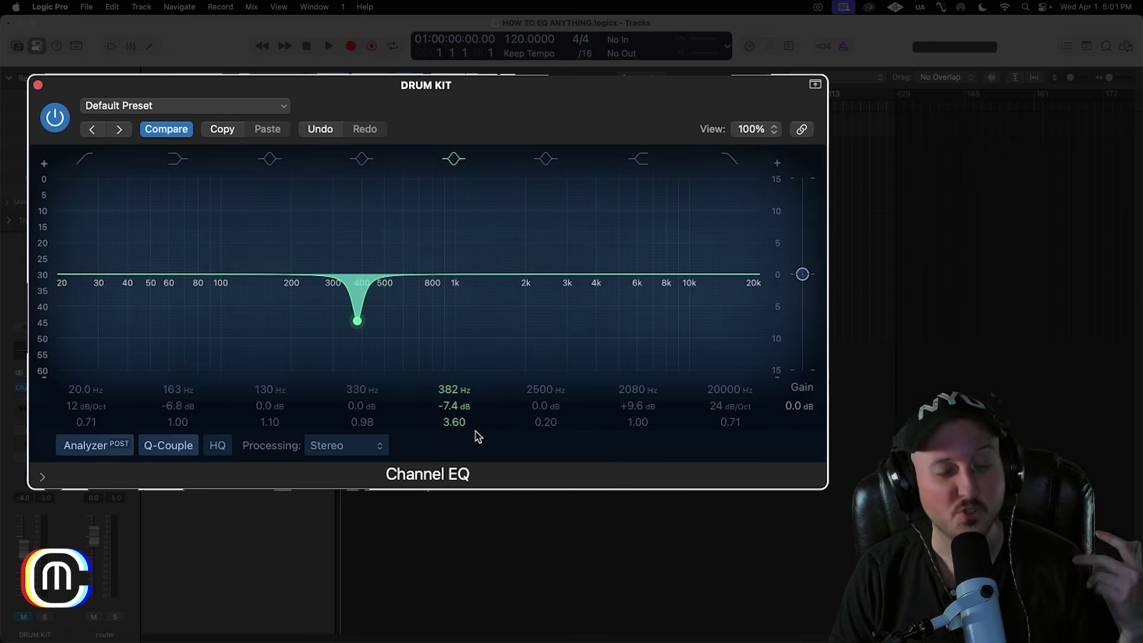
left_click(444, 405, "alt")
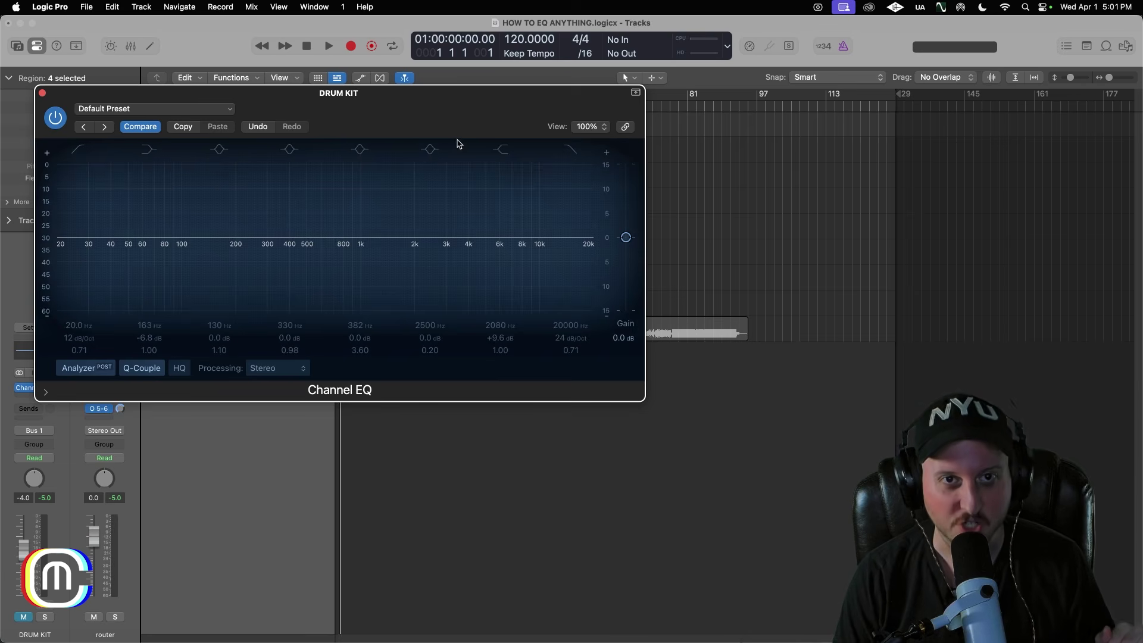
Step: Unmute the DRUM KIT track and play it briefly to view its spectrum in the Channel EQ analyzer
left_click_drag(459, 117, 451, 201)
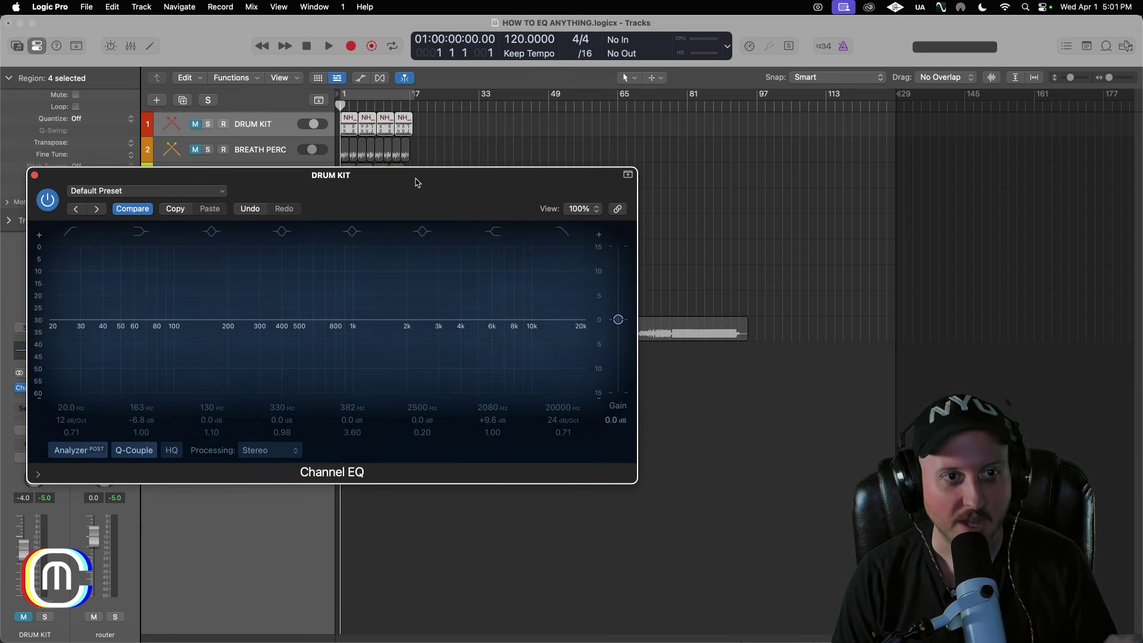
left_click(195, 124)
key("space")
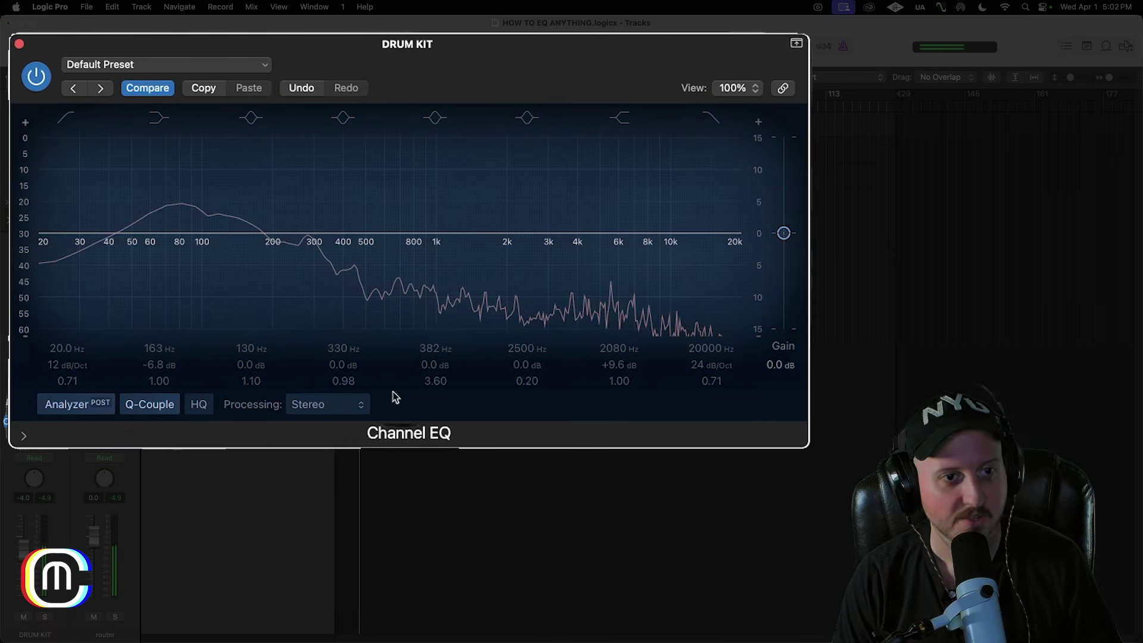
key("space")
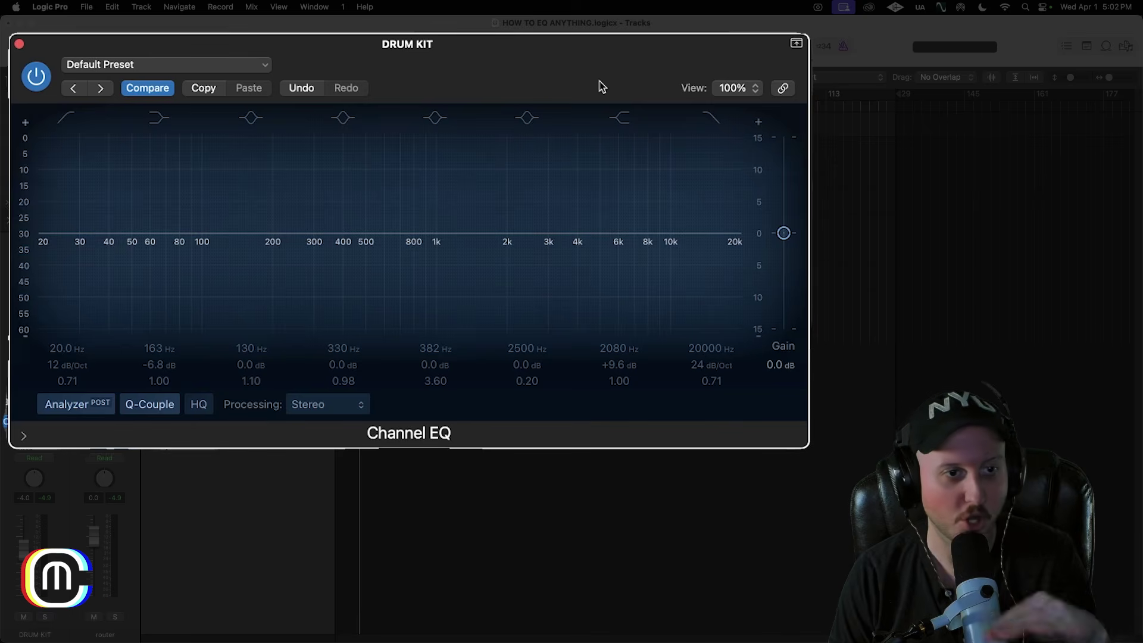
left_click_drag(602, 75, 599, 61)
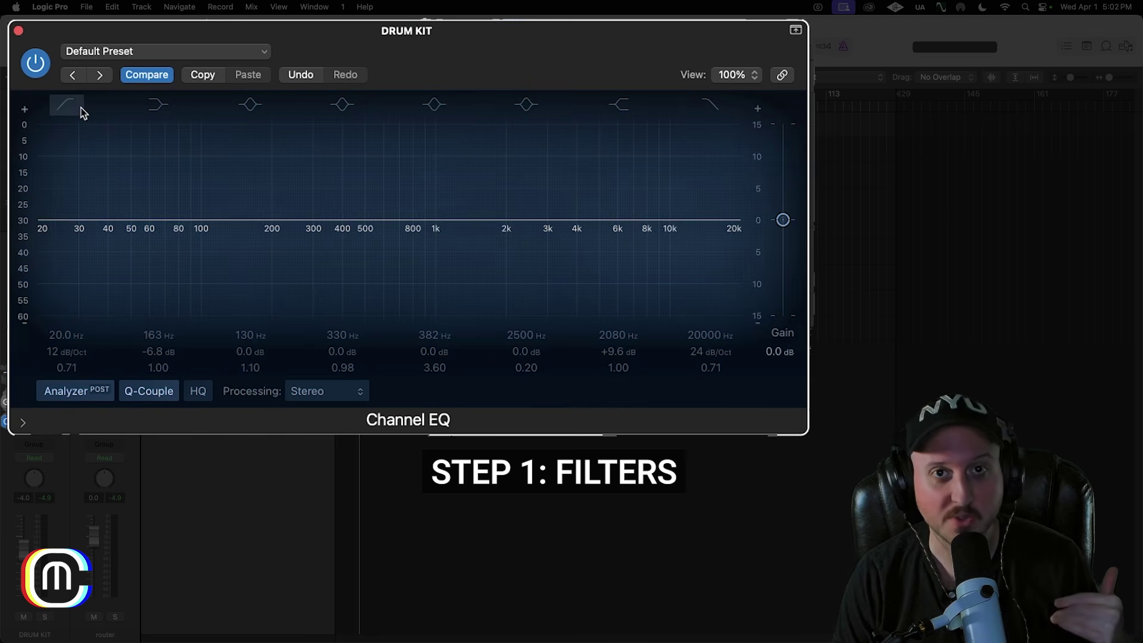
Step: Enable the high-pass and low-pass filters, placing the low-pass cutoff at 8900 Hz and the high-pass cutoff at 41.4 Hz
left_click(66, 108)
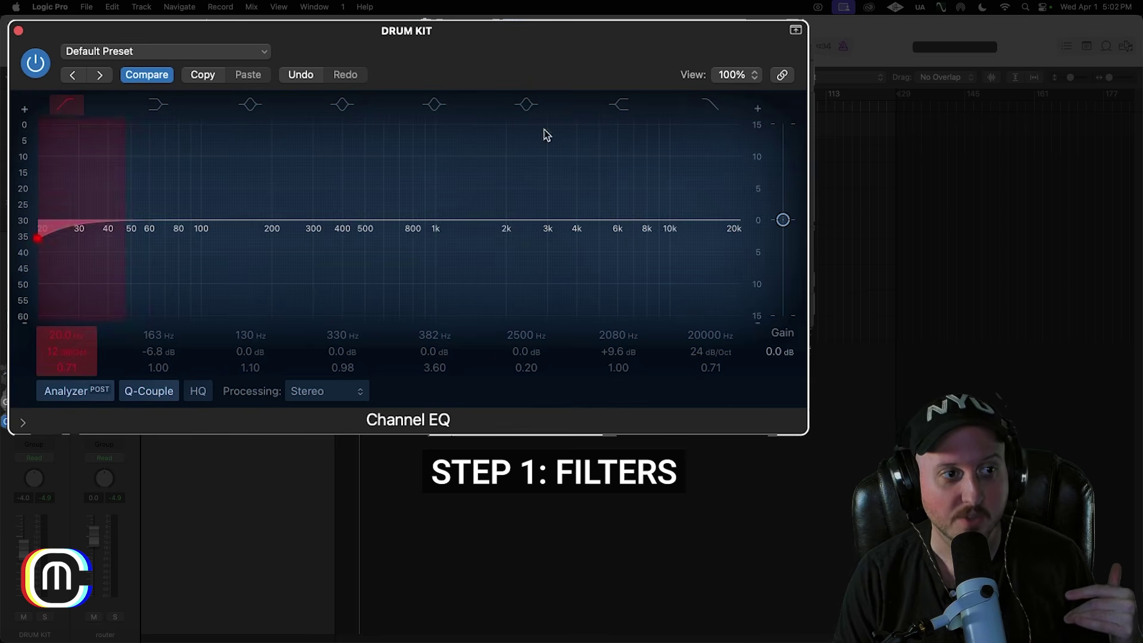
left_click(709, 106)
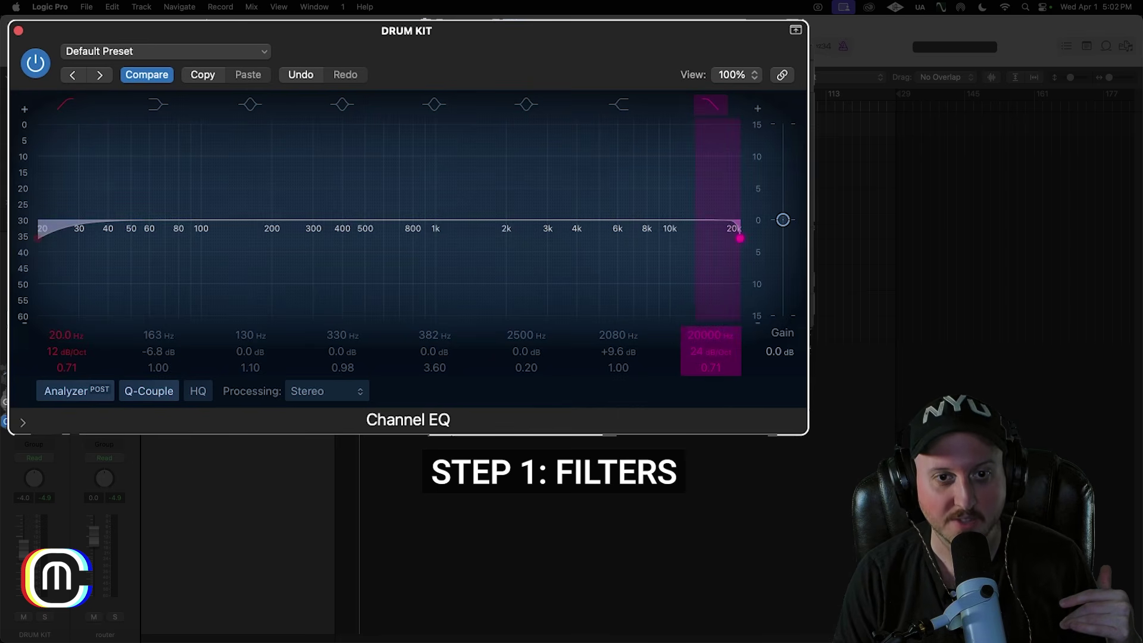
left_click_drag(739, 238, 657, 238)
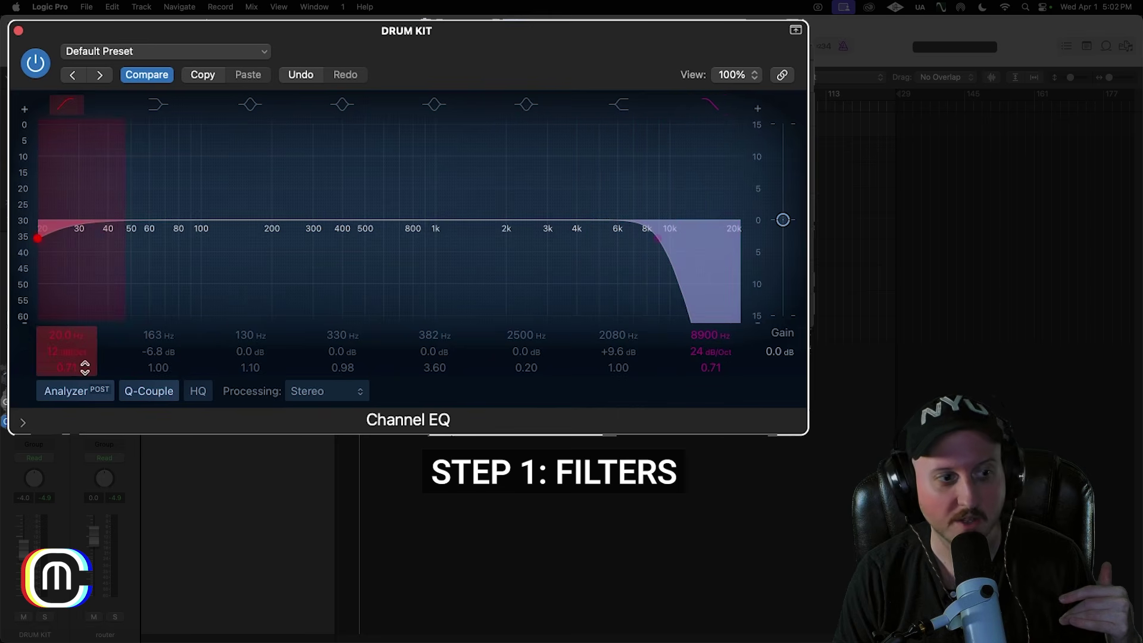
mouse_move(38, 238)
left_mouse_down()
mouse_move(208, 238)
mouse_move(112, 238)
left_mouse_up()
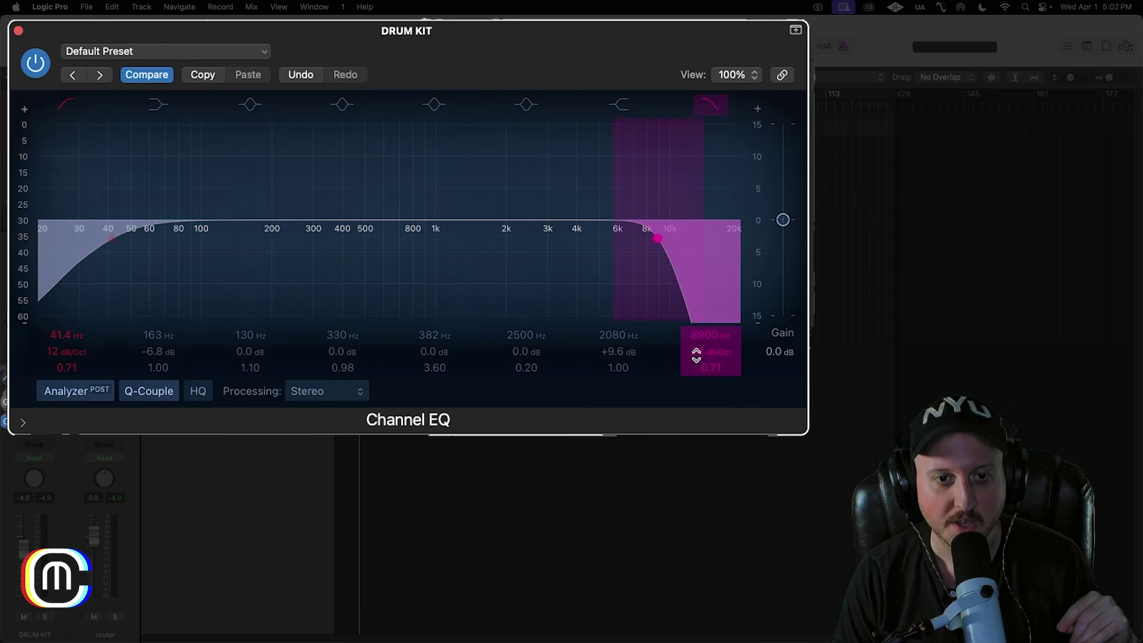
Step: Set the low-pass slope to 6 dB/Oct and steepen the high-pass slope to 48 dB/Oct
mouse_move(702, 350)
left_mouse_down()
mouse_move(702, 363)
mouse_move(705, 340)
mouse_move(705, 351)
left_mouse_up()
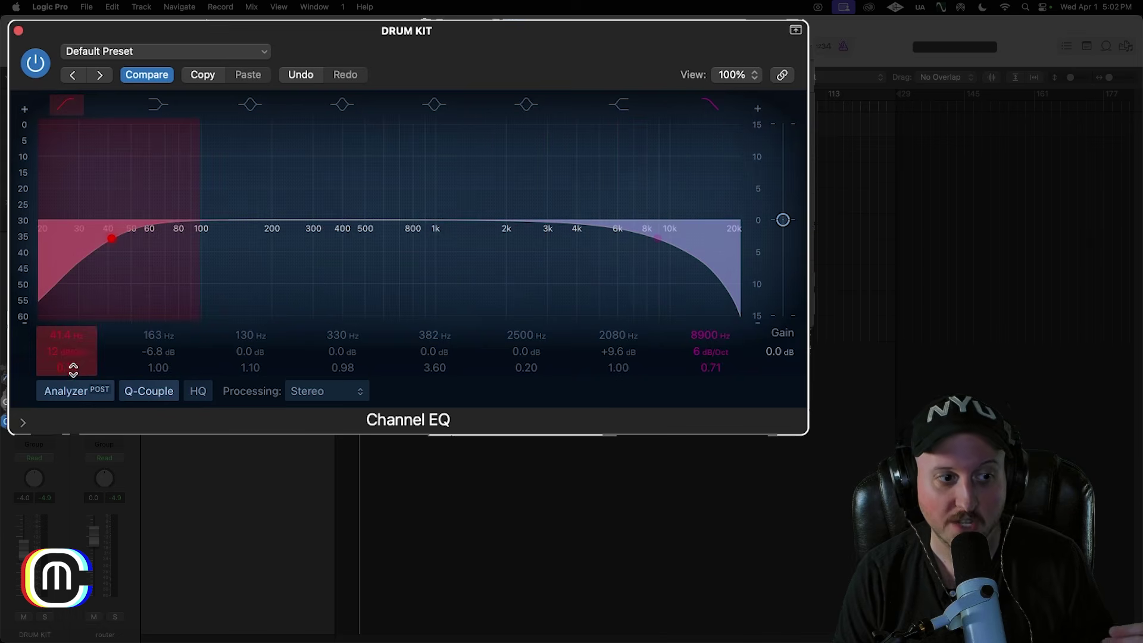
left_click_drag(73, 370, 74, 384)
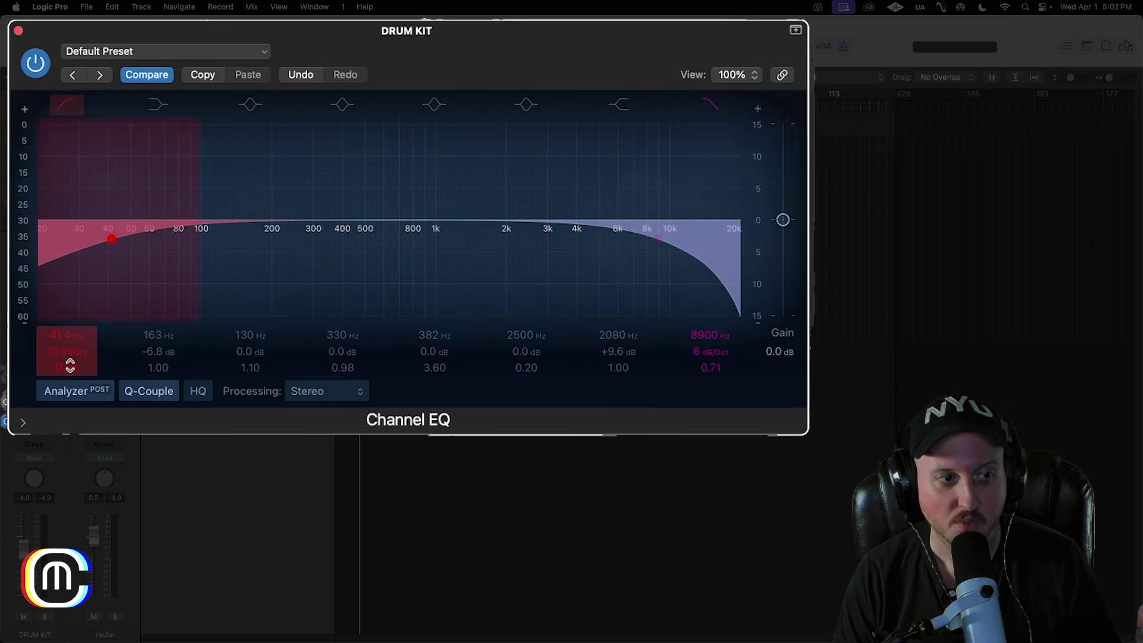
left_click_drag(80, 352, 79, 333)
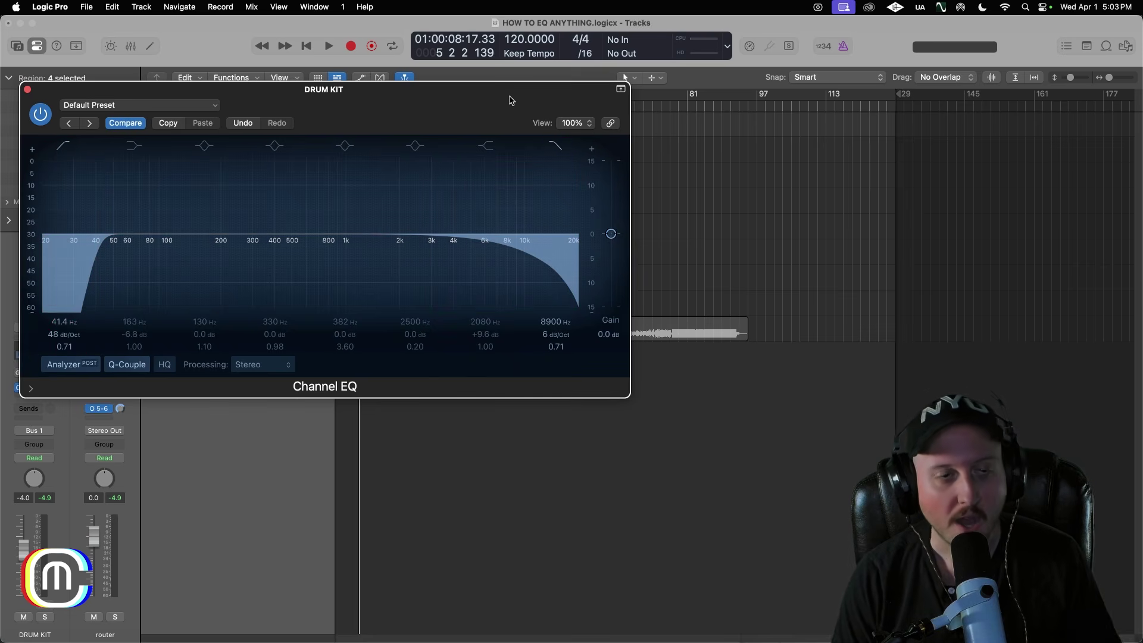
left_click_drag(509, 100, 506, 91)
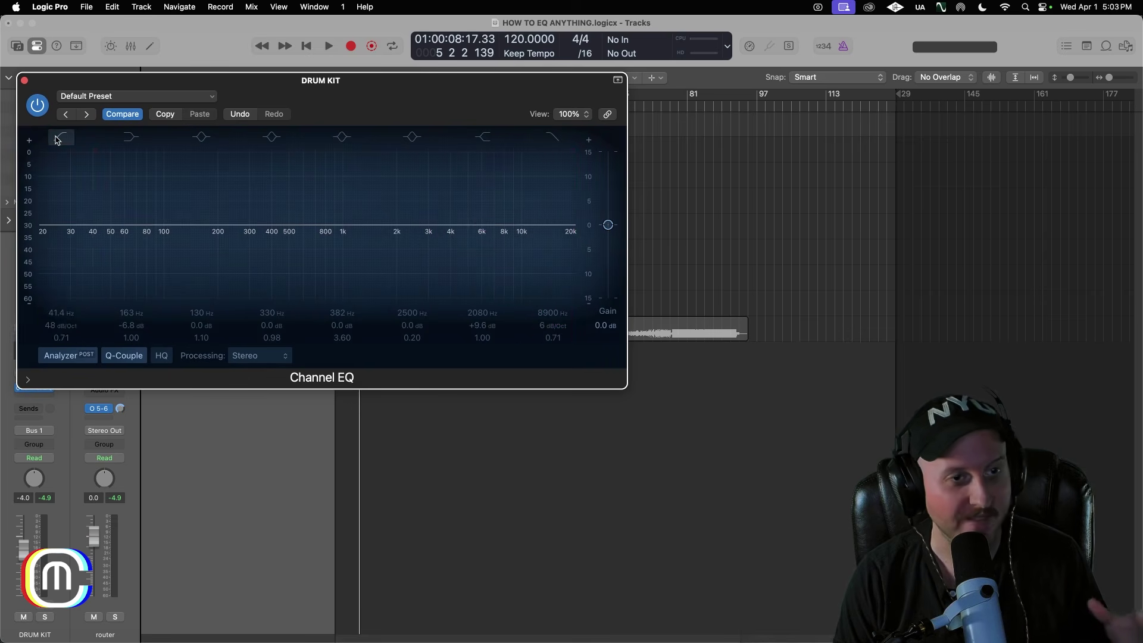
mouse_move(339, 101)
left_mouse_down()
mouse_move(329, 92)
mouse_move(328, 108)
mouse_move(343, 106)
left_mouse_up()
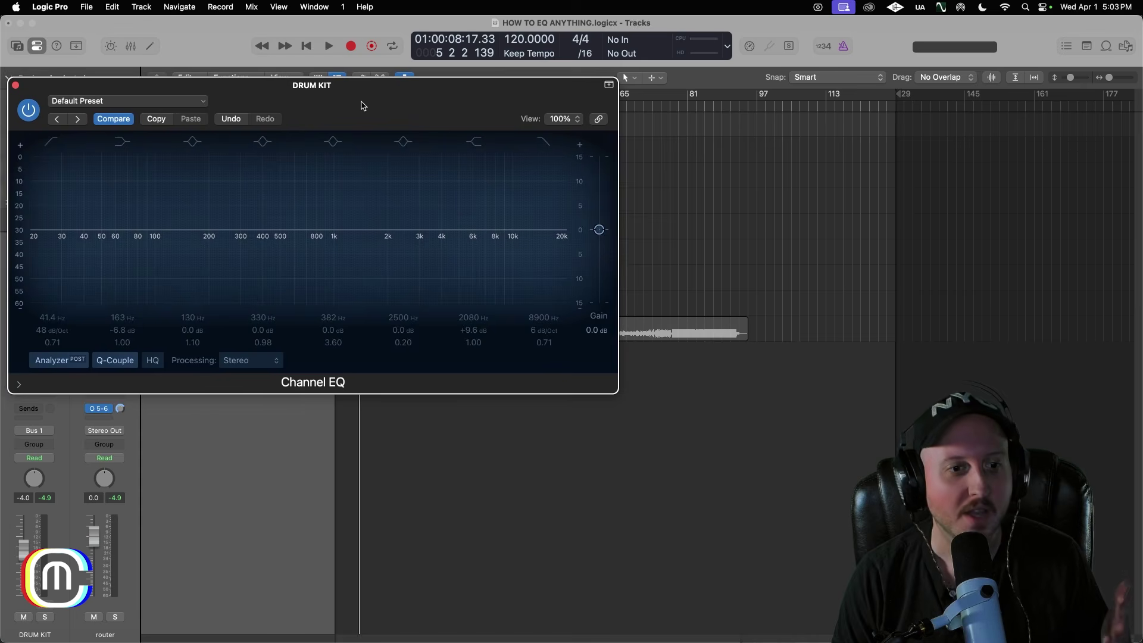
left_click_drag(367, 102, 371, 105)
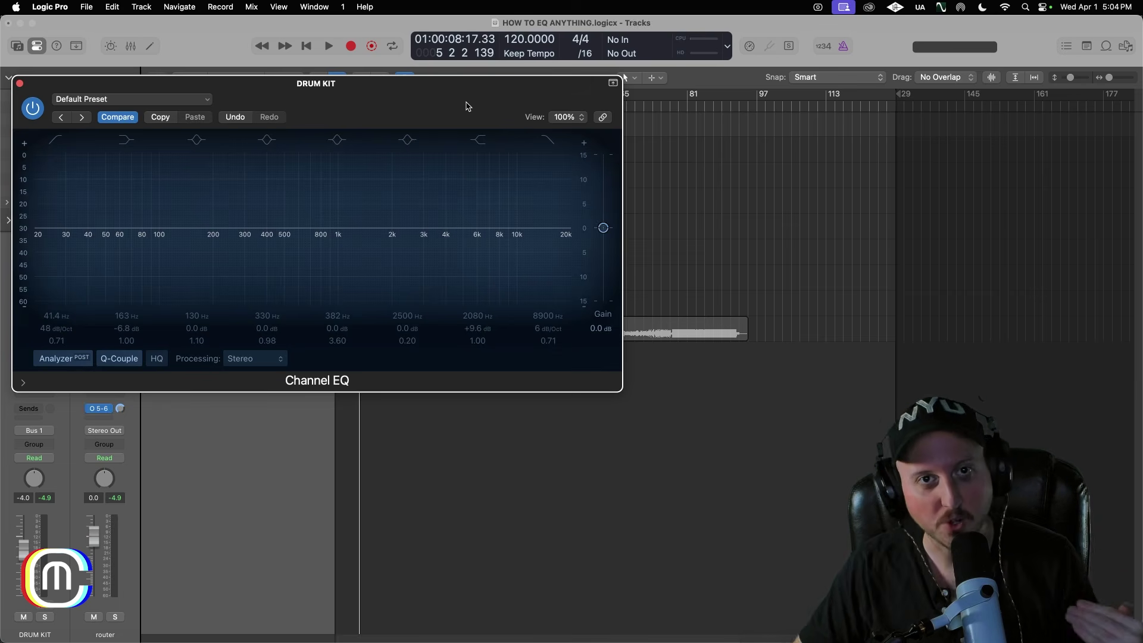
Step: Enable the low-pass filter with its cutoff at 4120 Hz and the high-pass filter with its cutoff at 186 Hz
left_click(547, 139)
scroll(541, 314, "down", 5)
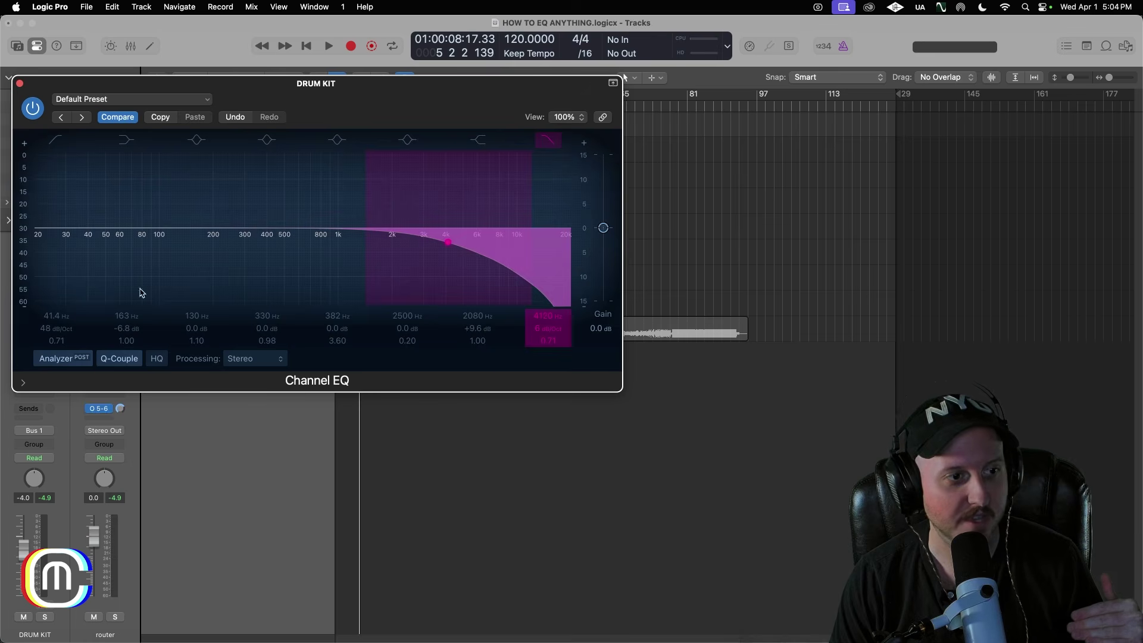
left_click(56, 139)
left_click_drag(90, 241, 207, 242)
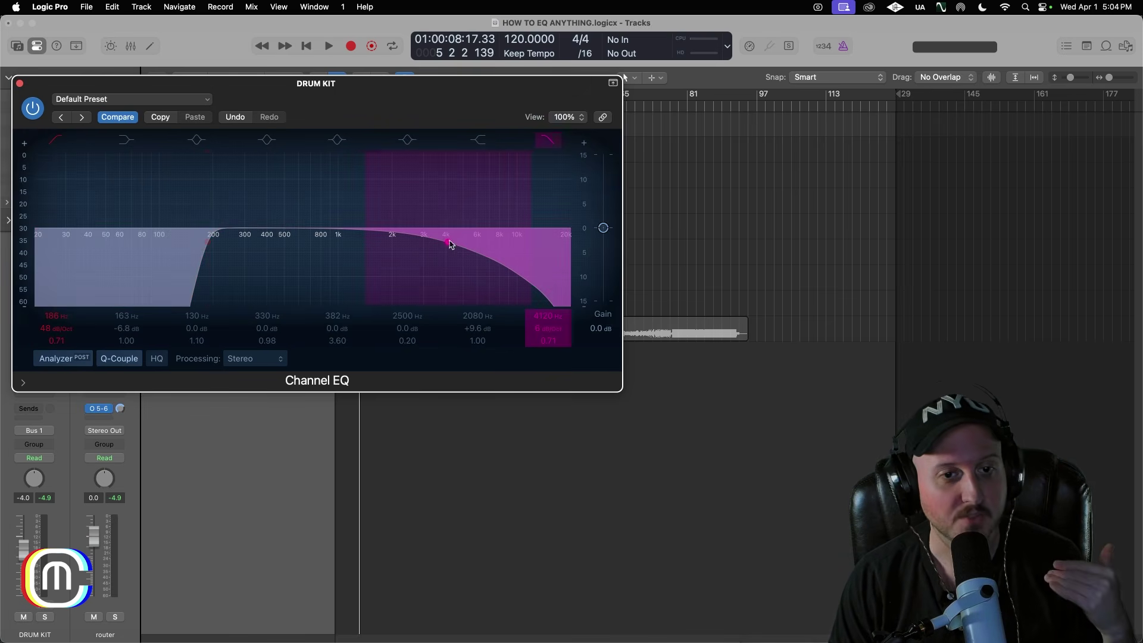
Step: Switch off both the low-pass and high-pass filters and nudge the EQ window slightly upward
left_click(553, 142)
double_click(237, 228)
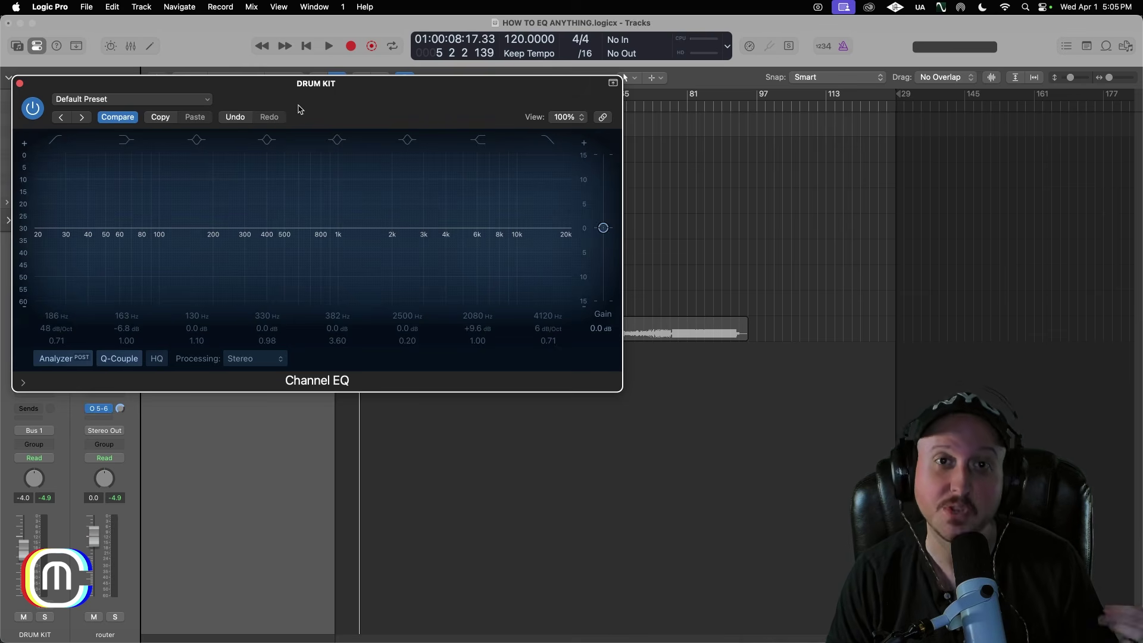
left_click_drag(300, 107, 298, 105)
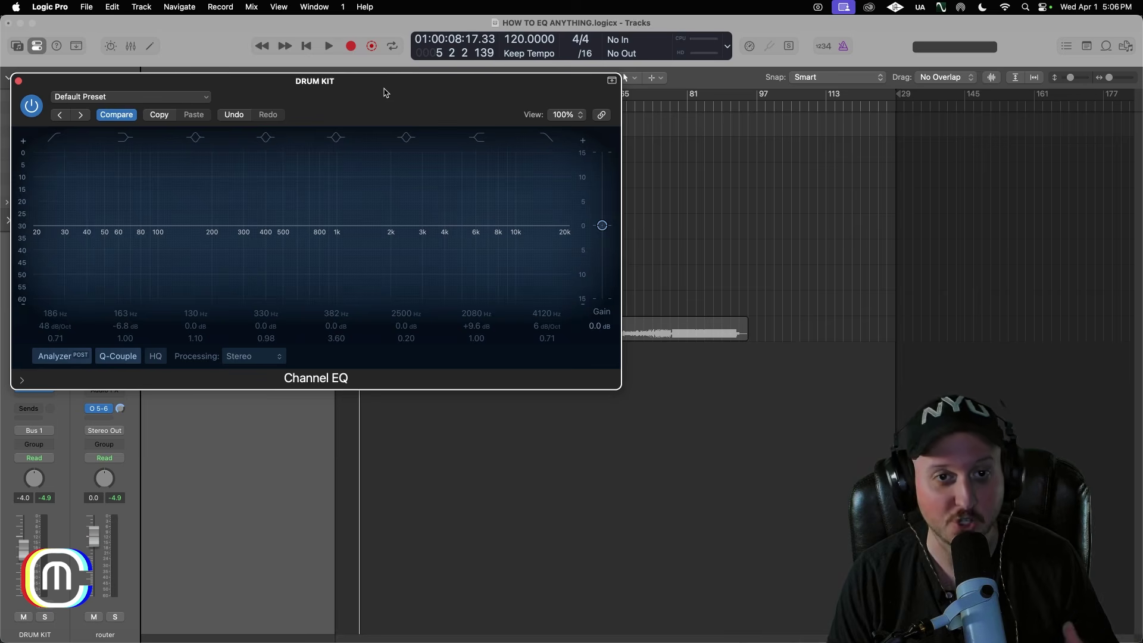
left_click_drag(418, 95, 419, 83)
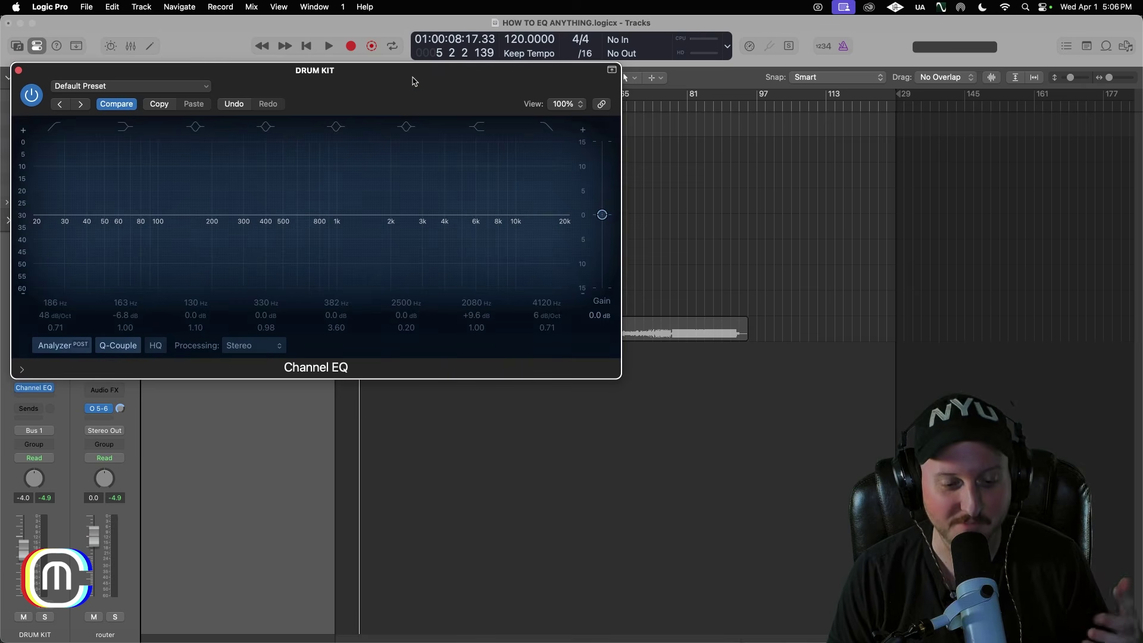
left_click_drag(415, 79, 420, 77)
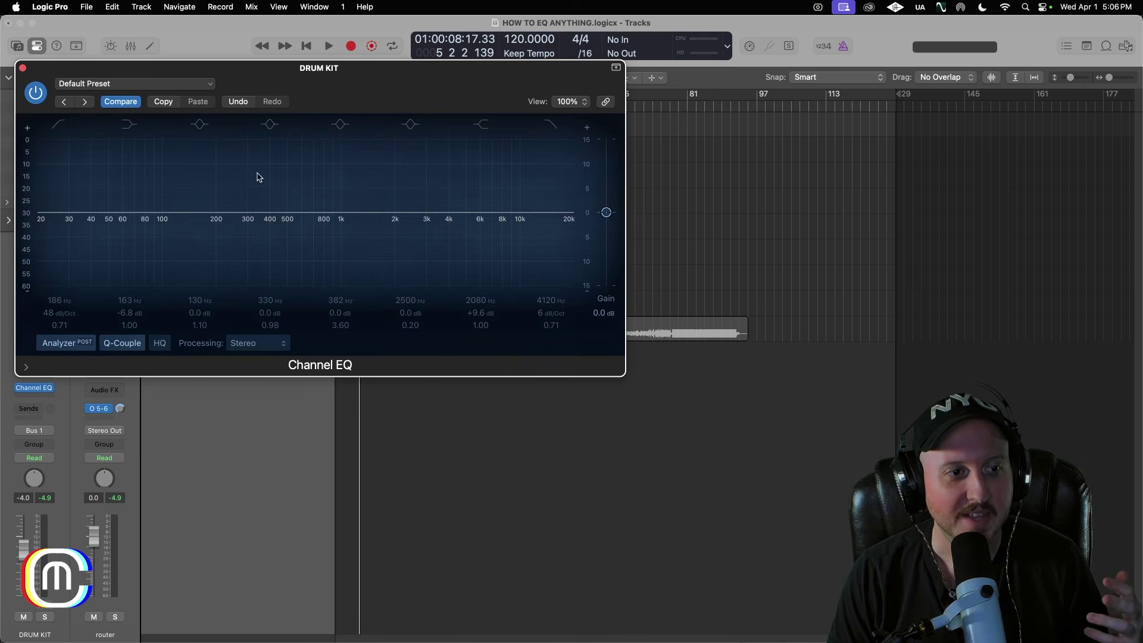
Step: Enable the high-pass filter and bring its cutoff down to 78 Hz, repositioning the EQ window
left_click(70, 126)
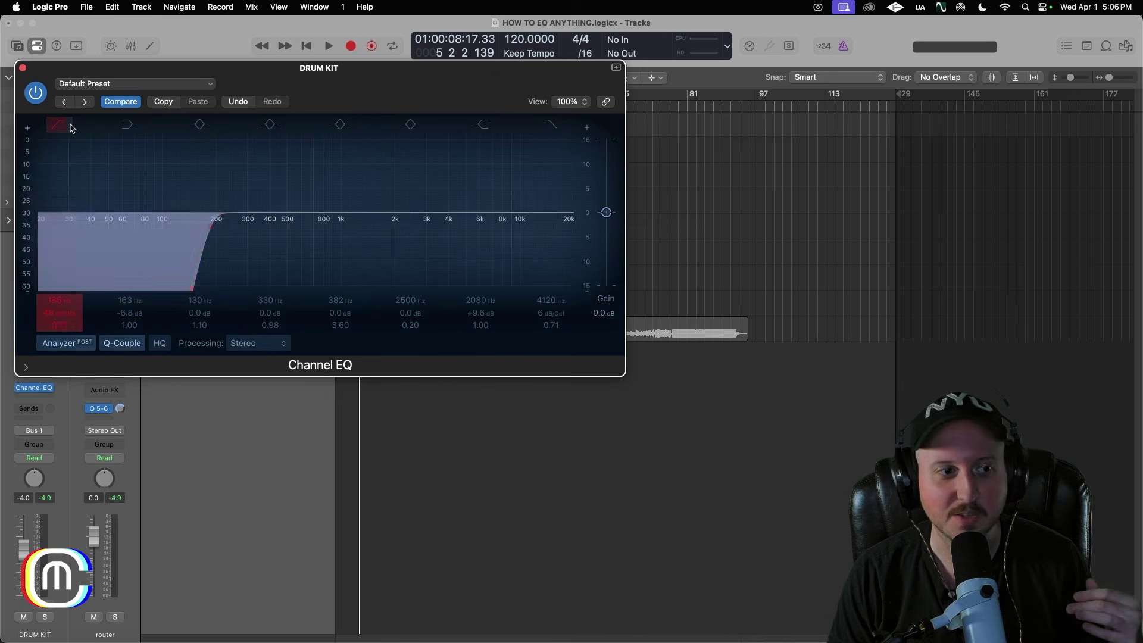
left_click_drag(62, 307, 62, 303)
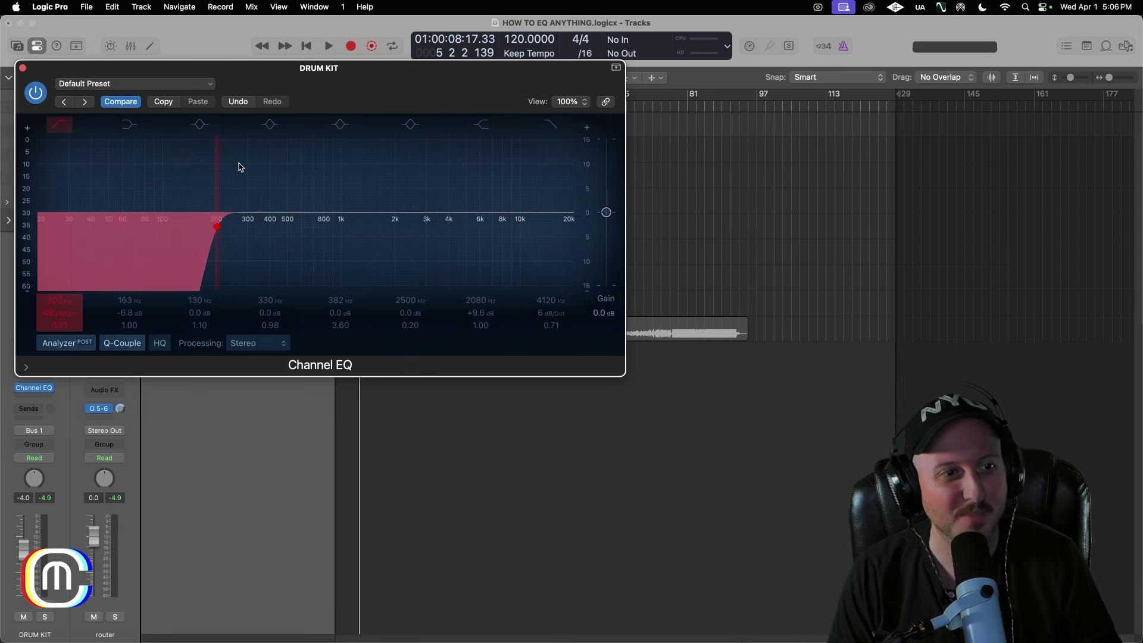
left_click_drag(217, 227, 143, 227)
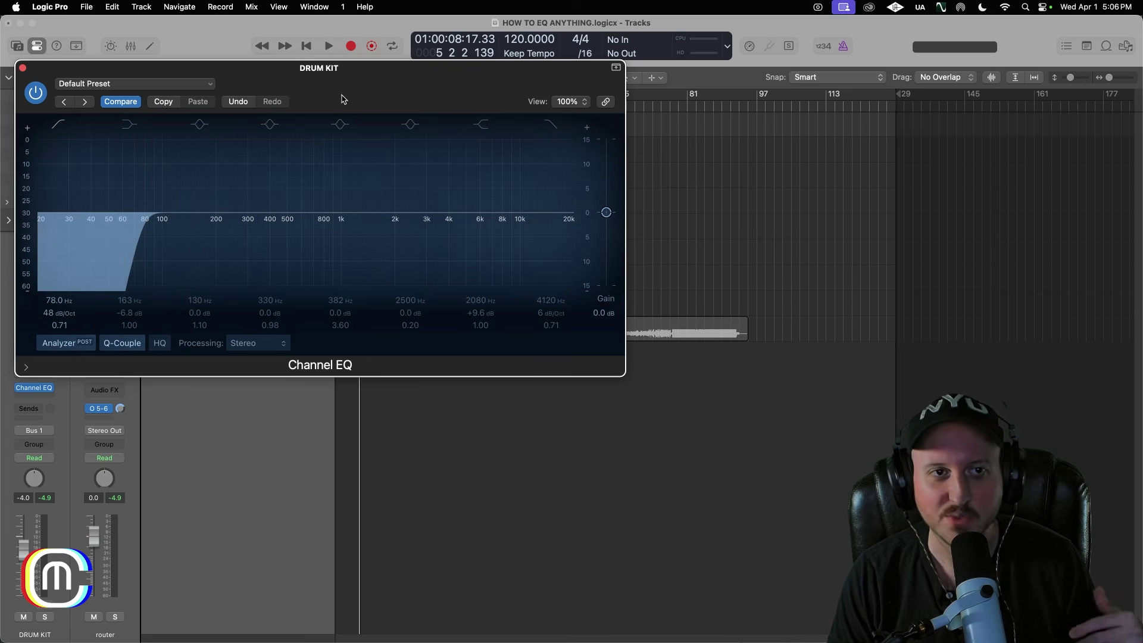
left_click_drag(399, 82, 457, 106)
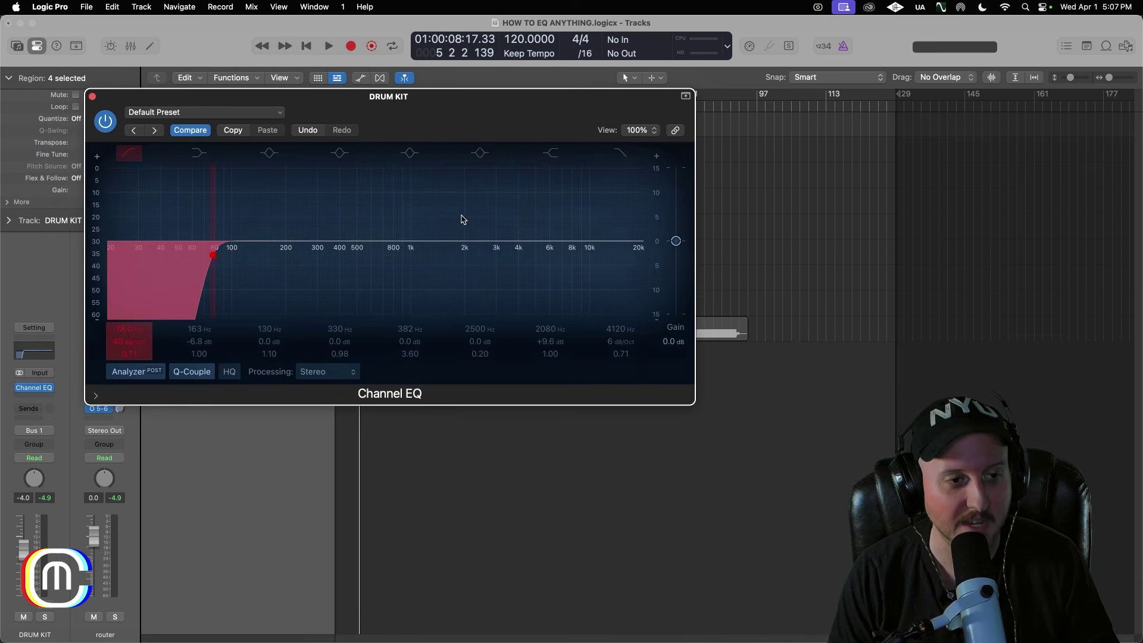
left_click_drag(383, 113, 364, 84)
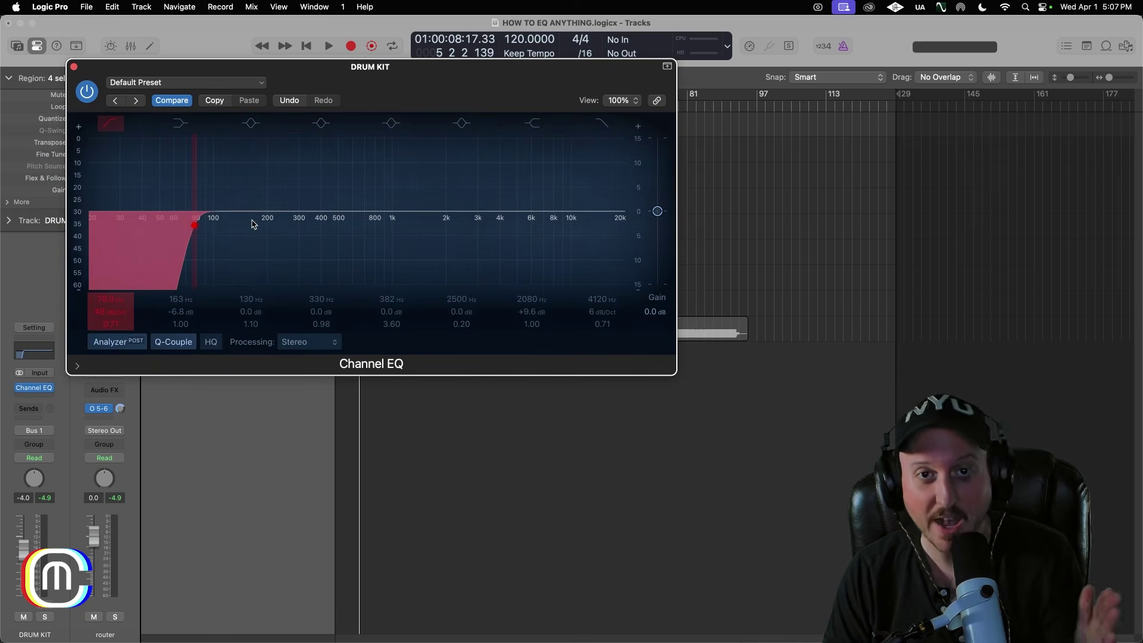
Step: Toggle the high-pass filter off and on, and sweep its cutoff up and down, ending at 312 Hz
left_click(113, 126)
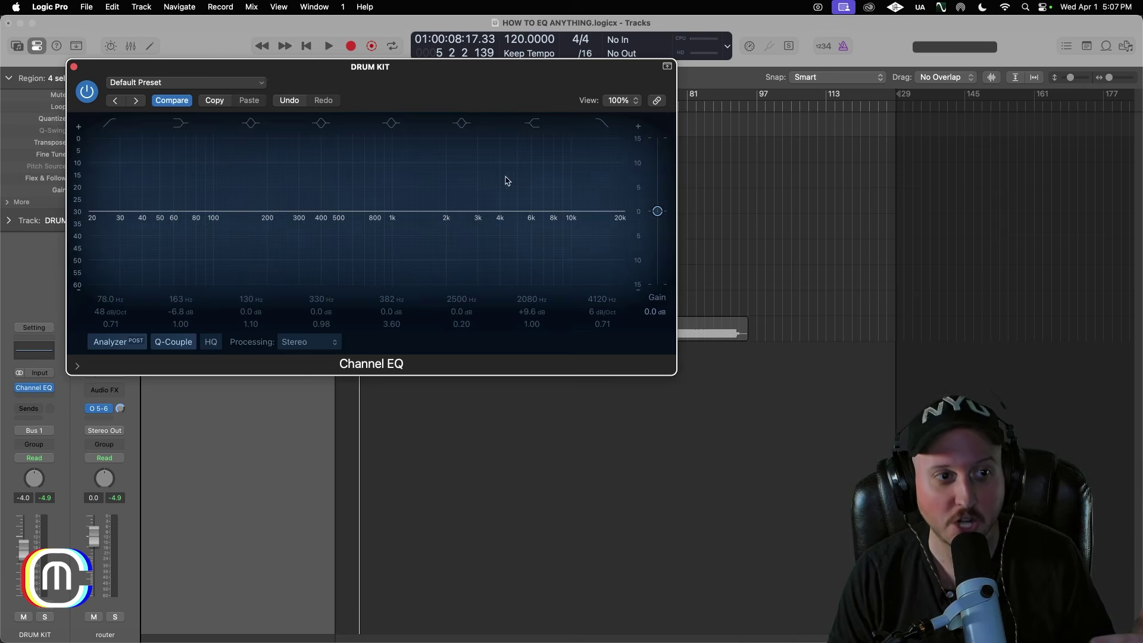
left_click(109, 124)
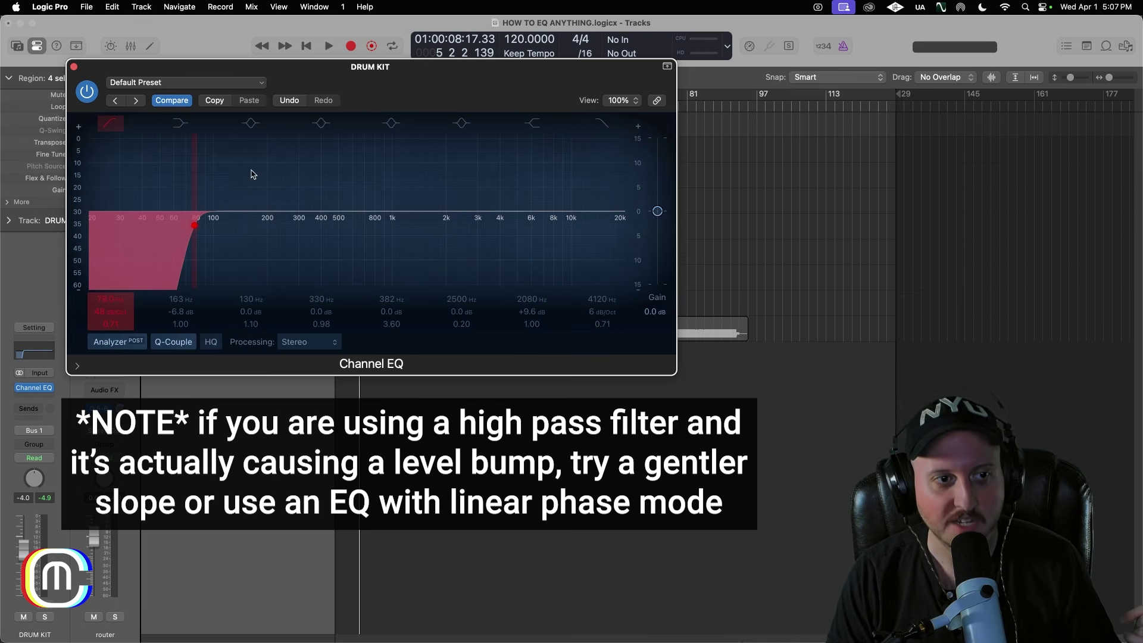
left_click_drag(132, 301, 108, 290)
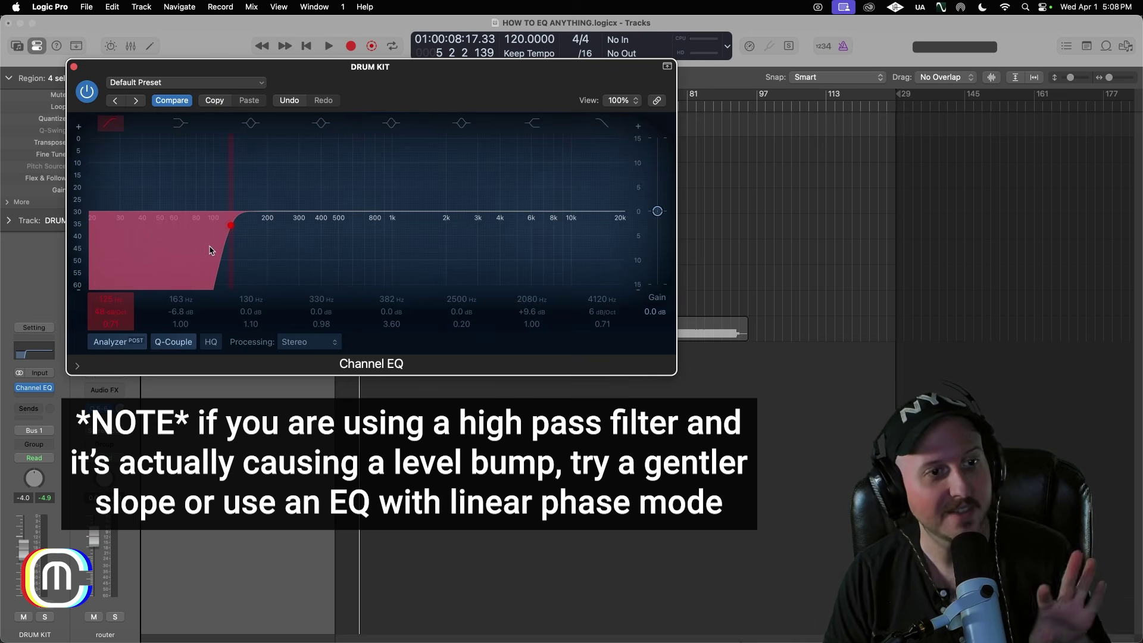
left_click_drag(106, 293, 106, 262)
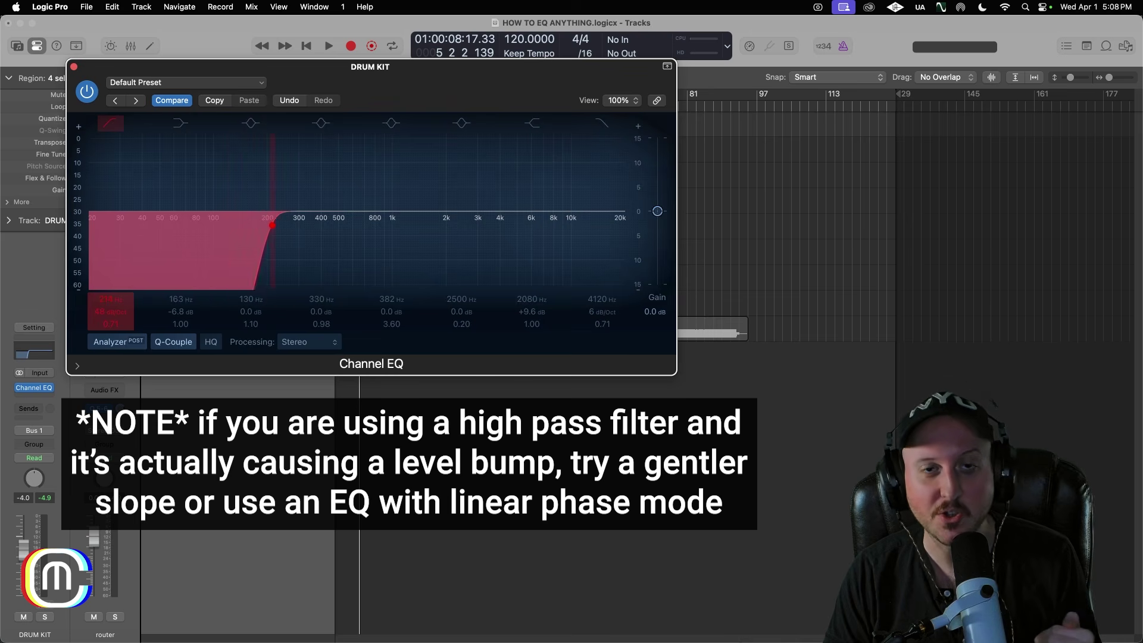
mouse_move(95, 310)
left_mouse_down()
mouse_move(136, 298)
mouse_move(111, 300)
left_mouse_up()
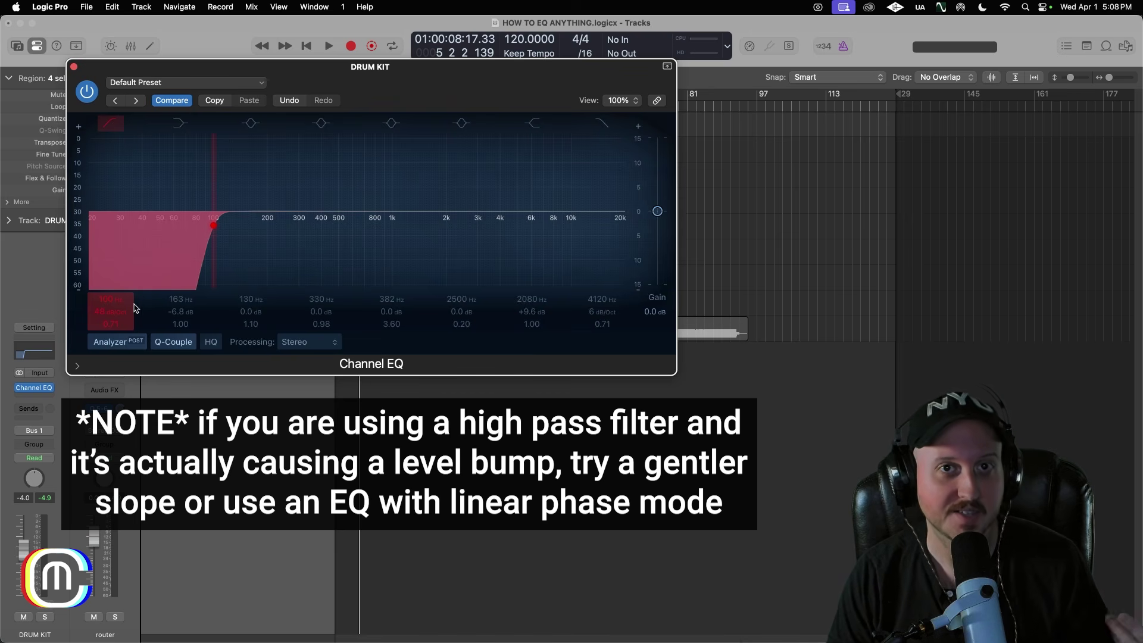
left_click_drag(110, 302, 115, 293)
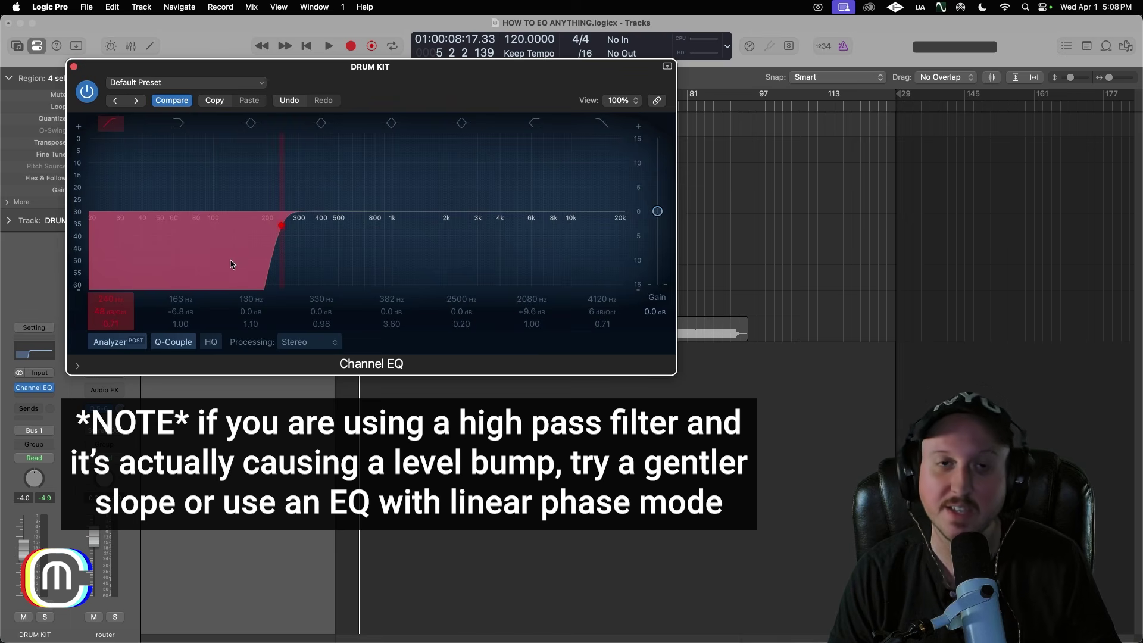
left_click_drag(105, 301, 106, 292)
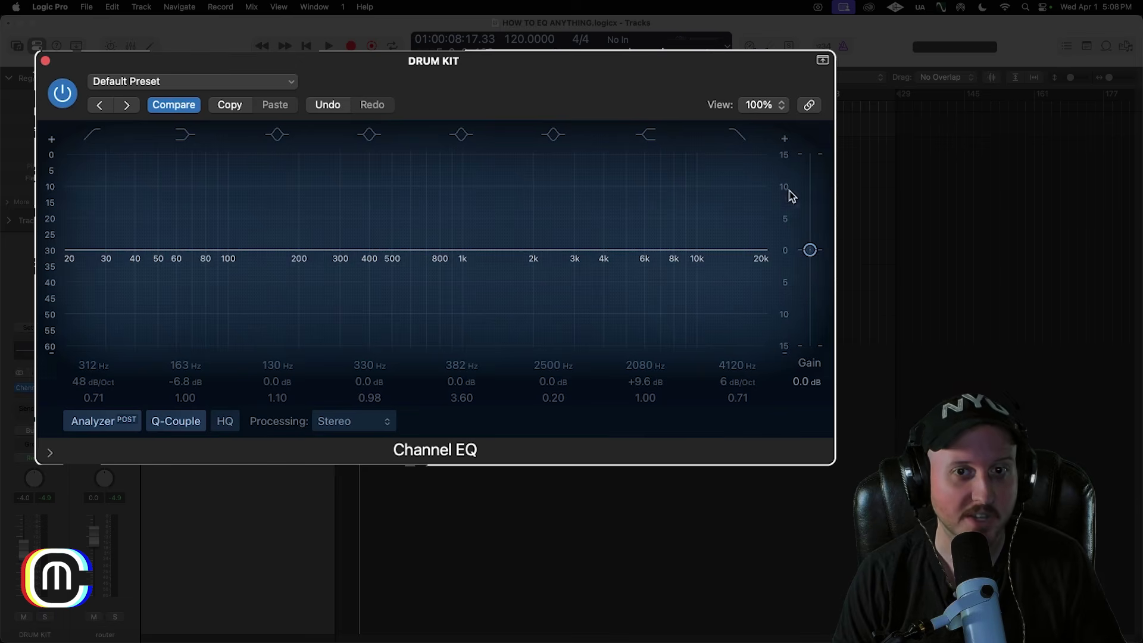
Step: Enable the low-pass filter, try its cutoff at 9450 Hz, and settle it at 7550 Hz
left_click(739, 136)
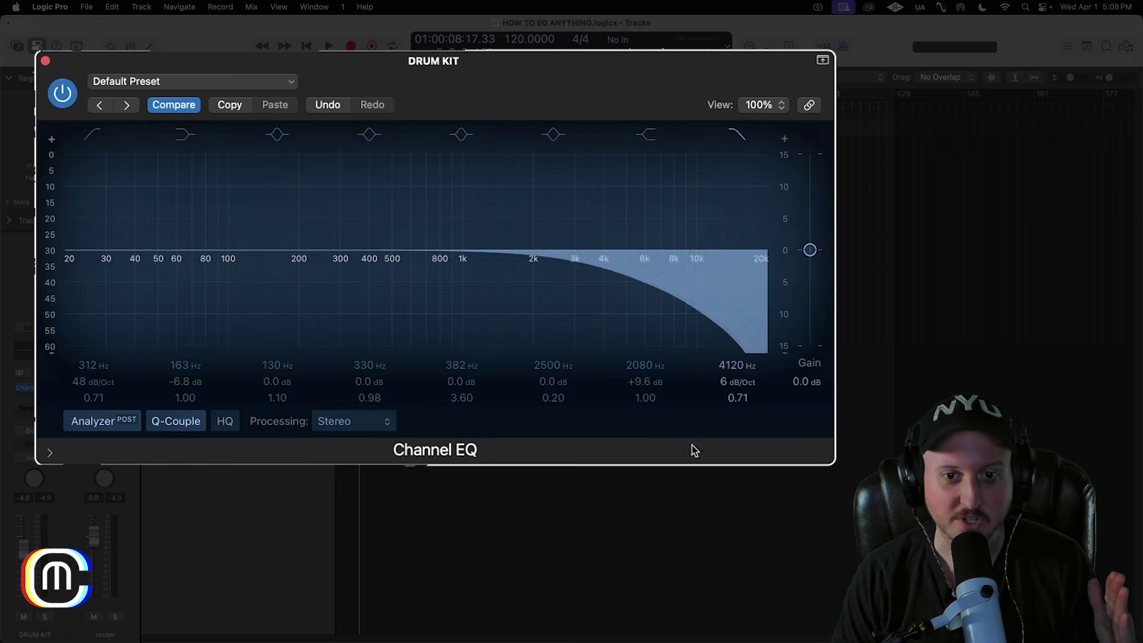
left_click_drag(735, 365, 735, 337)
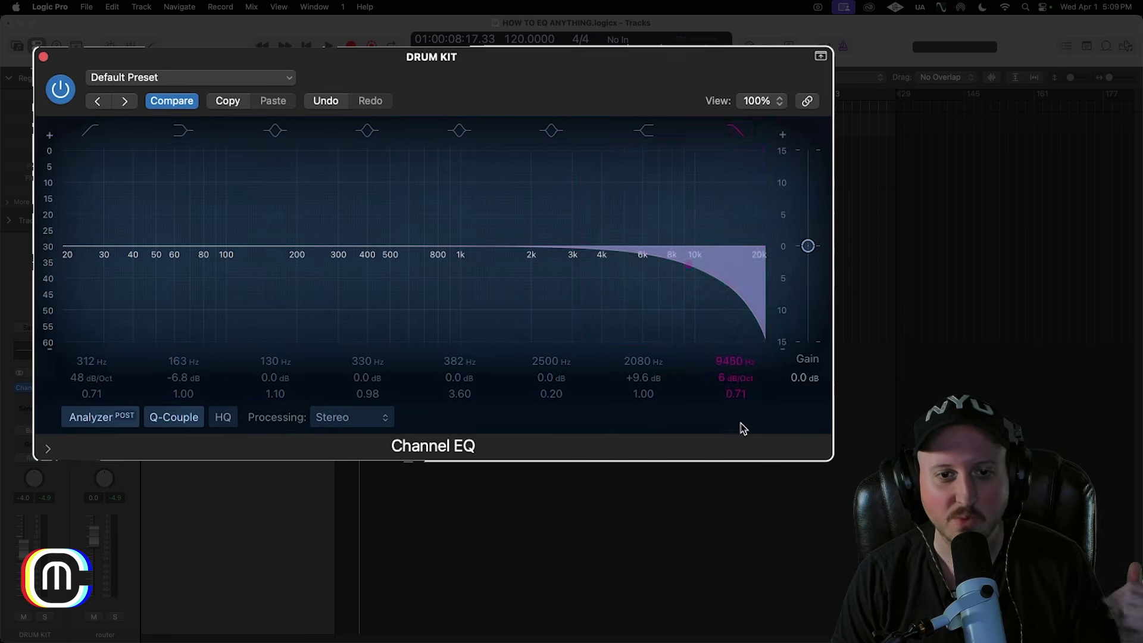
left_click_drag(722, 364, 722, 369)
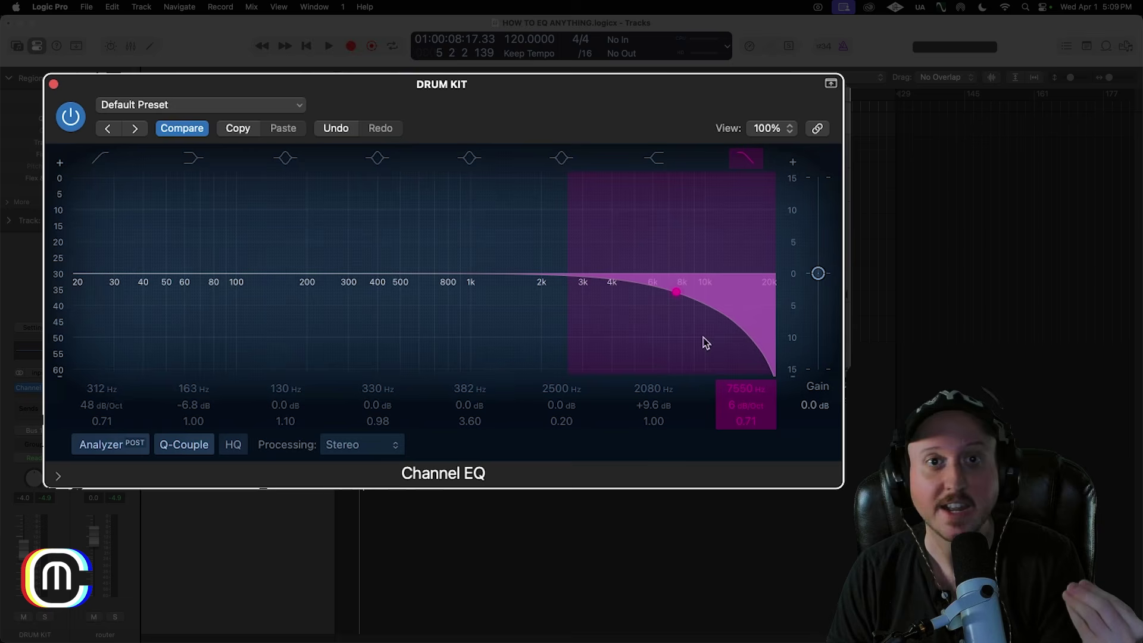
Step: Sweep the low-pass filter's cutoff up and down through values such as 6800, 8050 and 7300 Hz, ending at 9300 Hz
left_click_drag(732, 384, 732, 409)
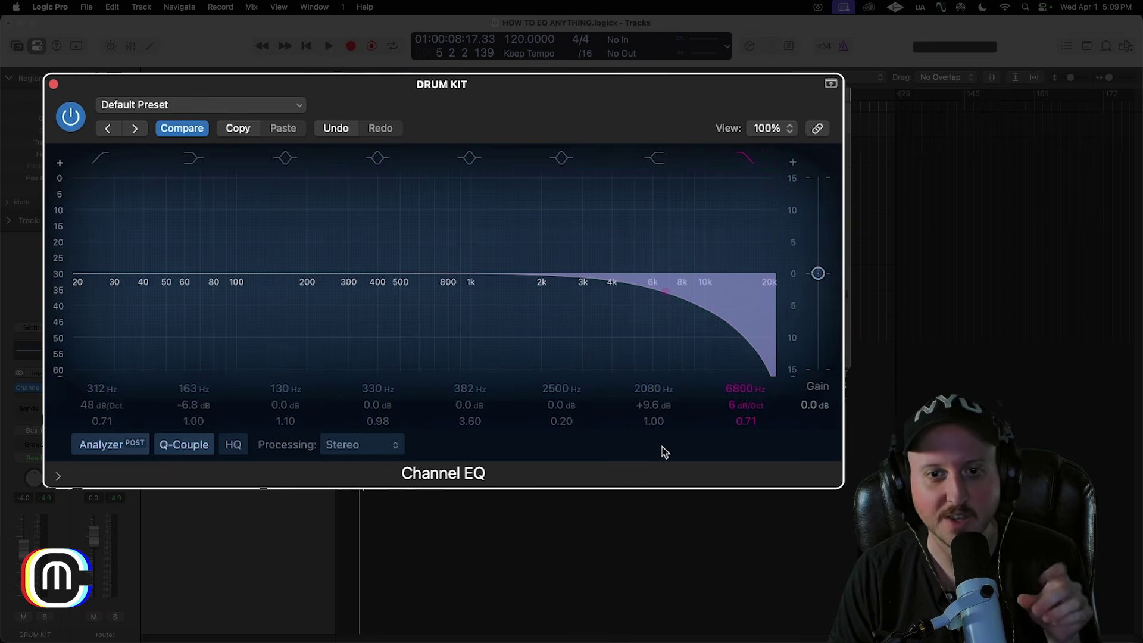
left_click_drag(745, 388, 746, 380)
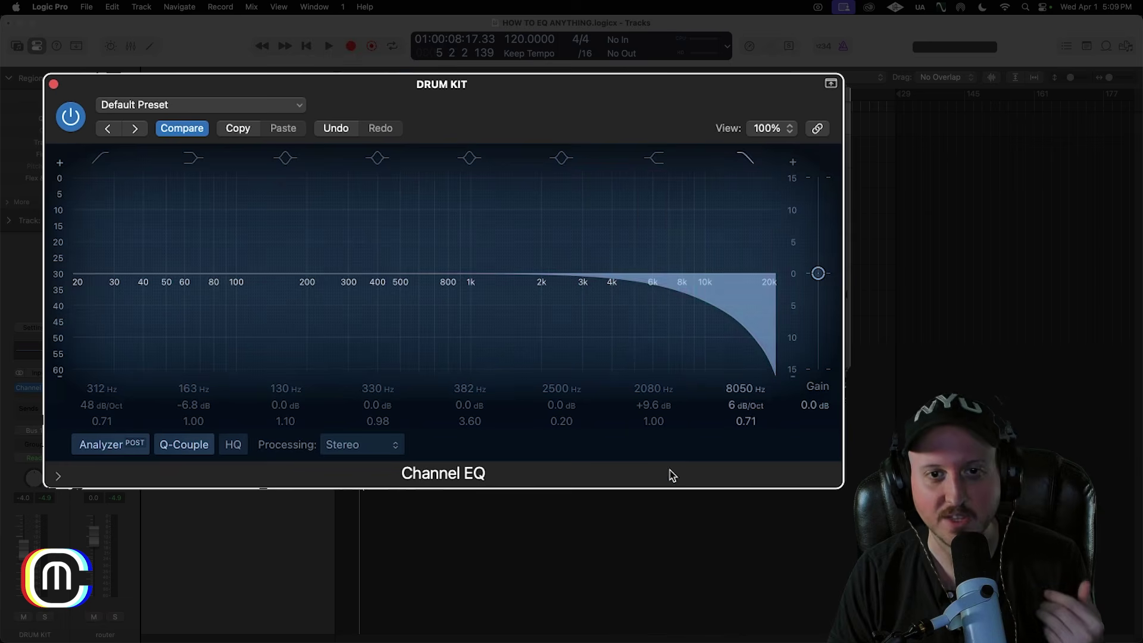
left_click_drag(747, 391, 748, 353)
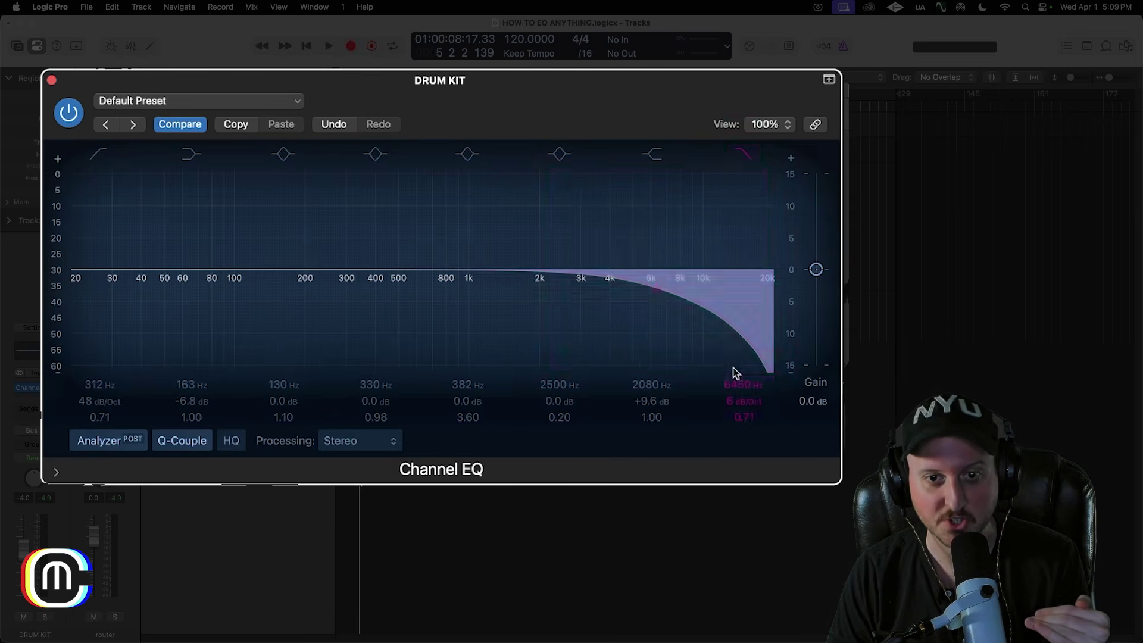
left_click_drag(744, 392, 744, 375)
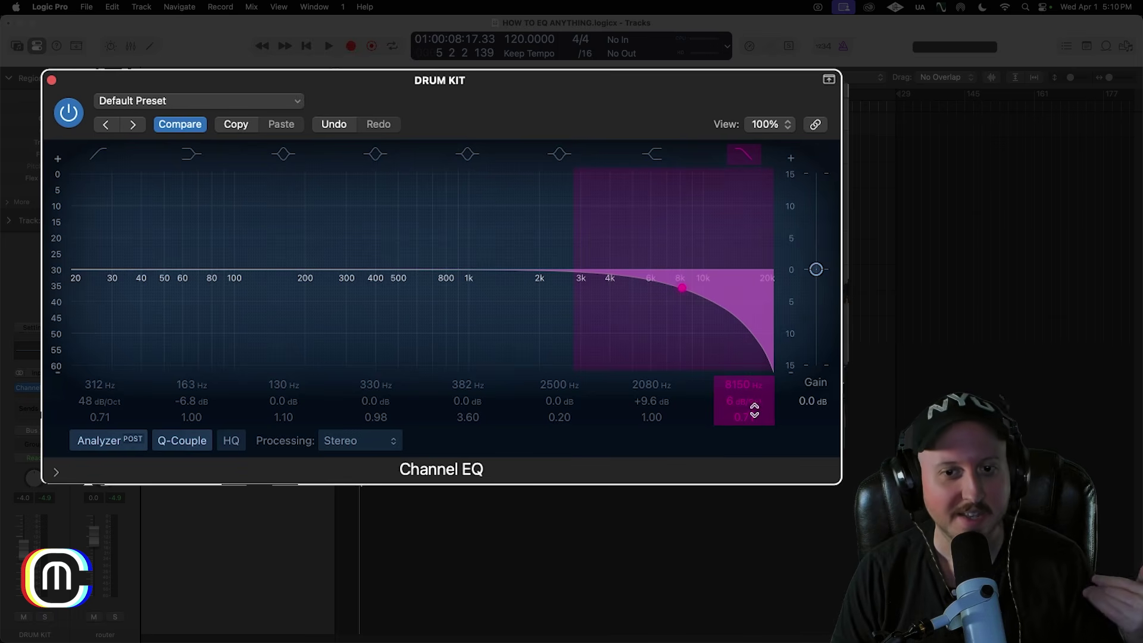
left_click_drag(737, 382, 737, 381)
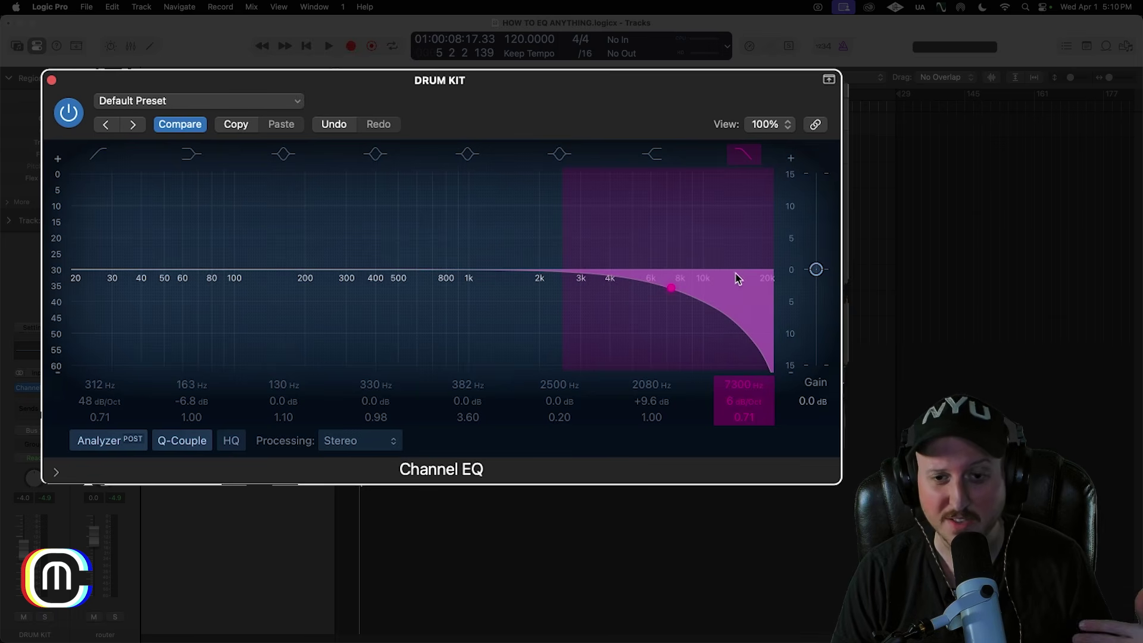
mouse_move(729, 384)
left_mouse_down()
mouse_move(730, 368)
mouse_move(736, 388)
left_mouse_up()
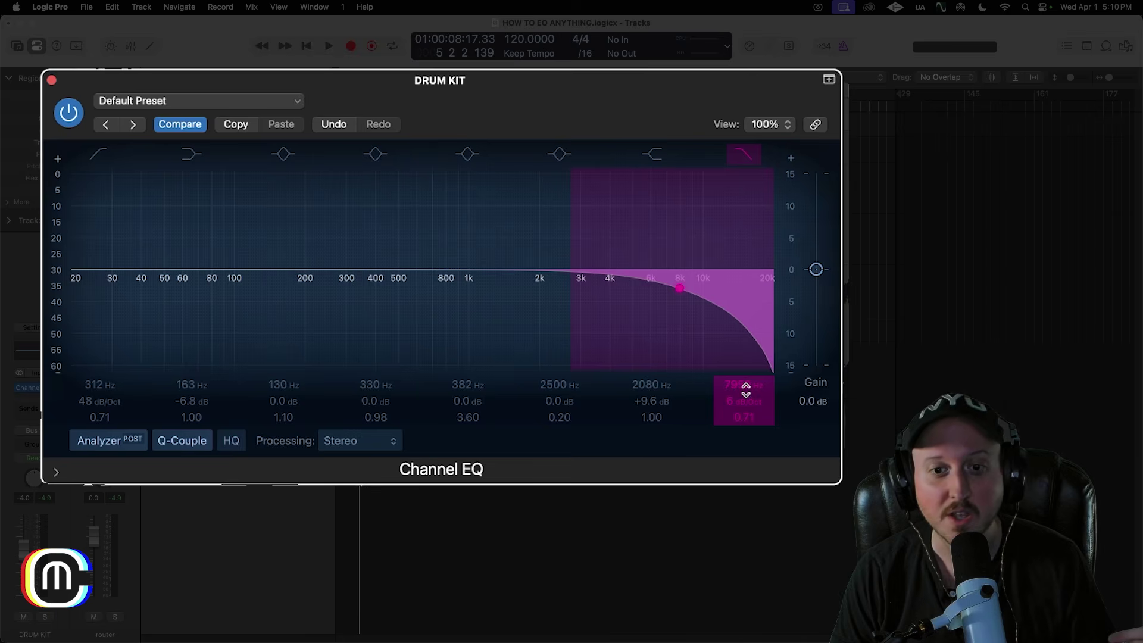
left_click_drag(742, 401, 737, 407)
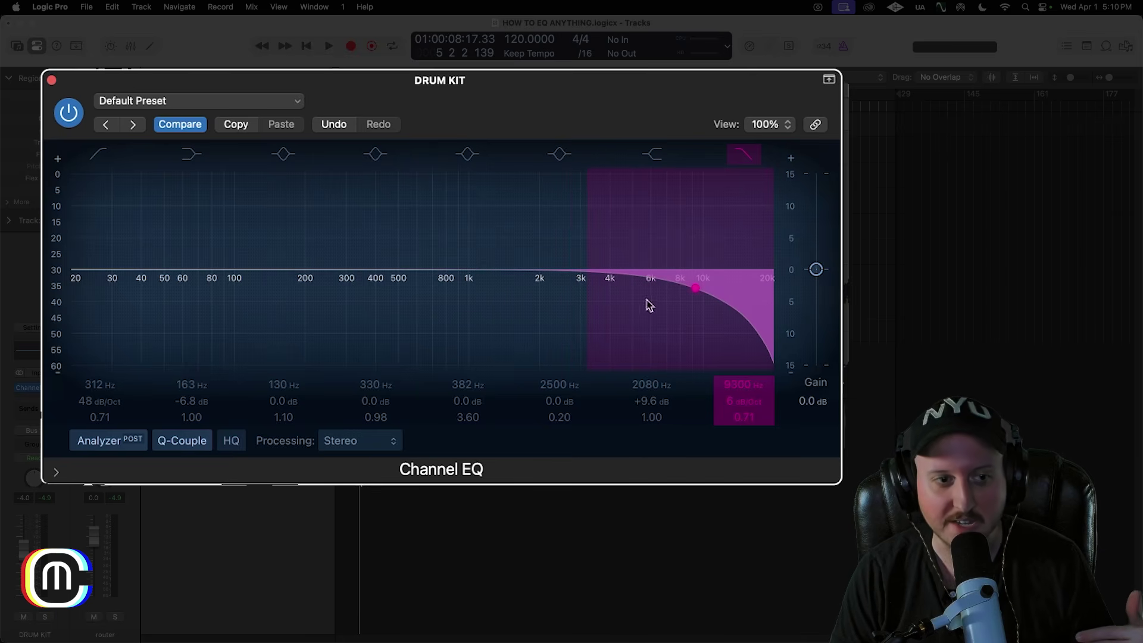
Step: Enable the high-pass filter with a 6 dB/Oct slope and 189 Hz cutoff, and lower the low-pass cutoff into the 4 kHz range
left_click(100, 158)
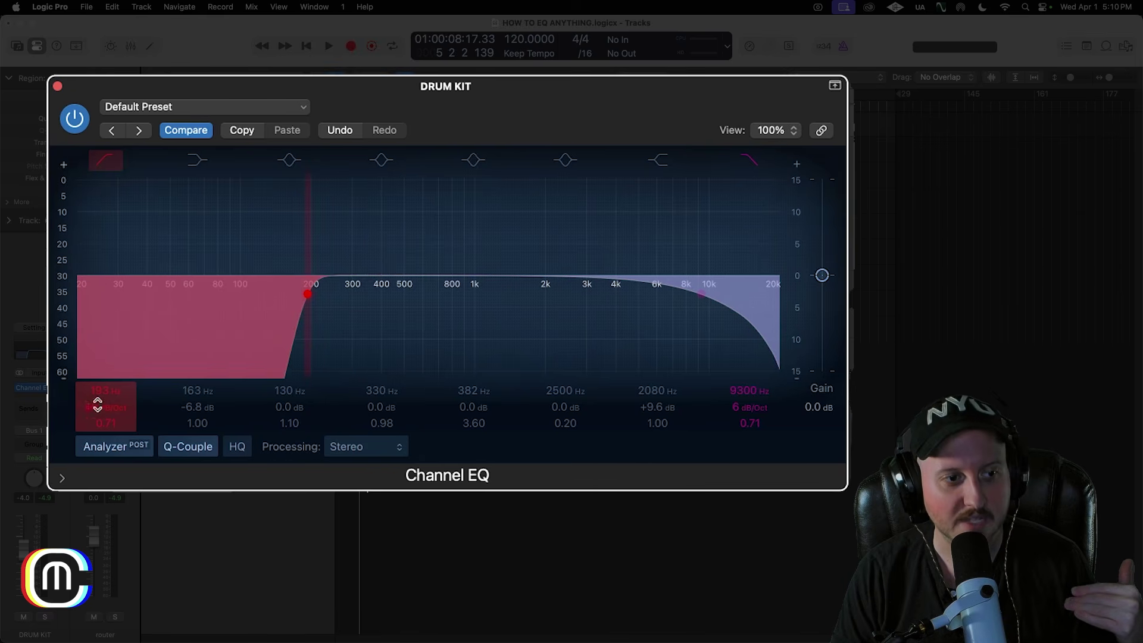
left_click_drag(100, 406, 100, 420)
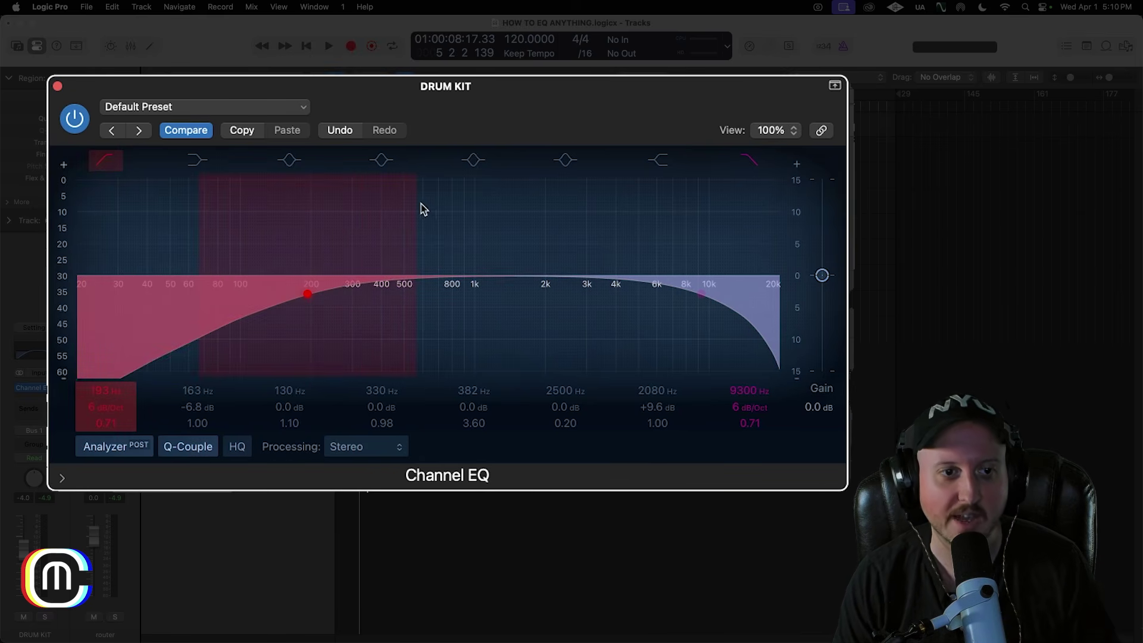
left_click_drag(106, 391, 106, 366)
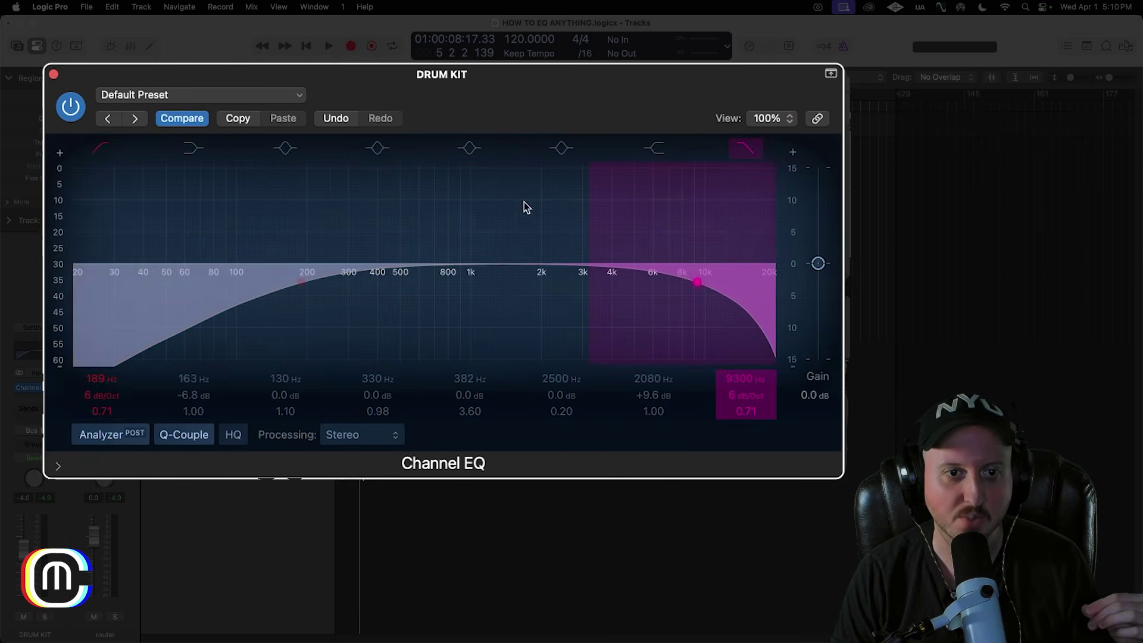
left_click_drag(712, 372, 712, 405)
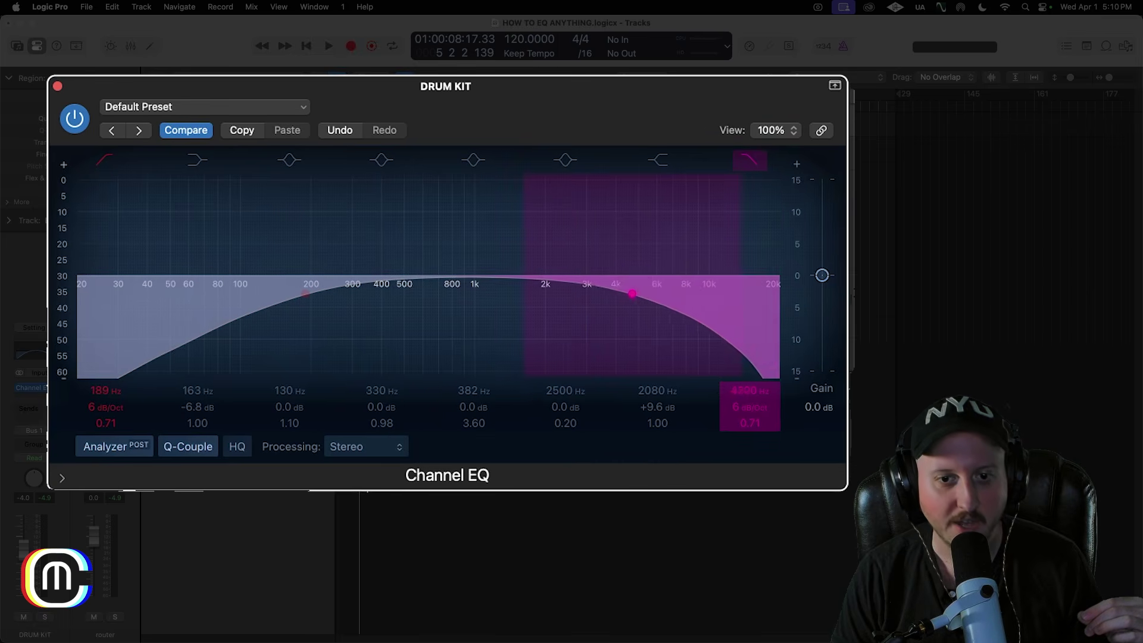
left_click_drag(134, 393, 134, 366)
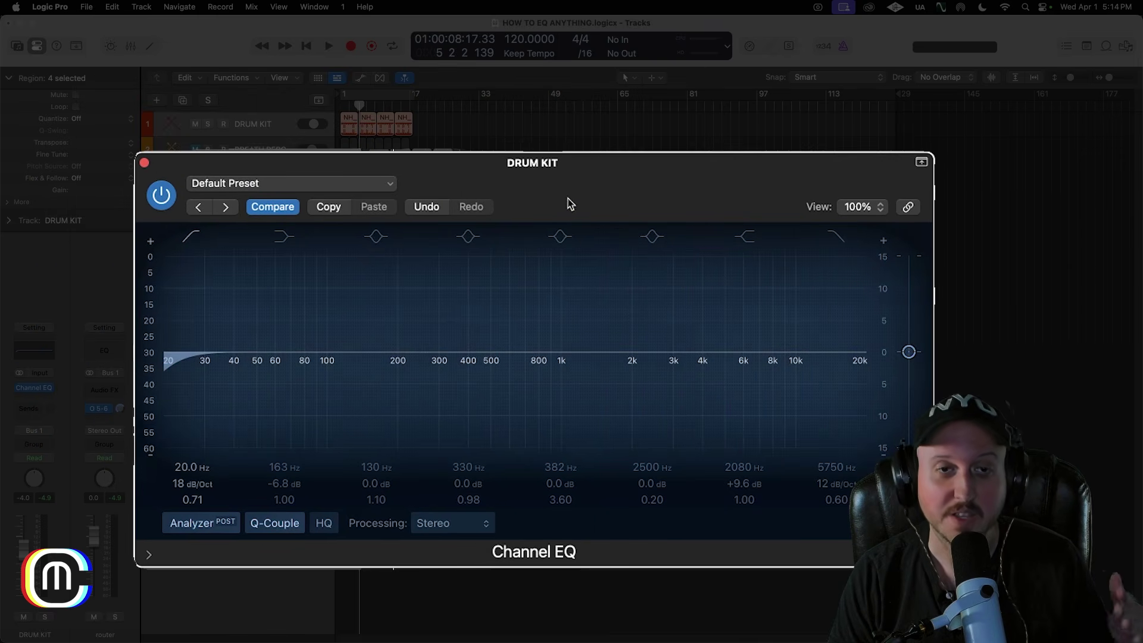
Step: Reposition the EQ window, play the drum kit, and set its high-pass filter to 37.6 Hz, 24 dB/Oct and a Q of 0.79
left_click_drag(571, 176, 429, 47)
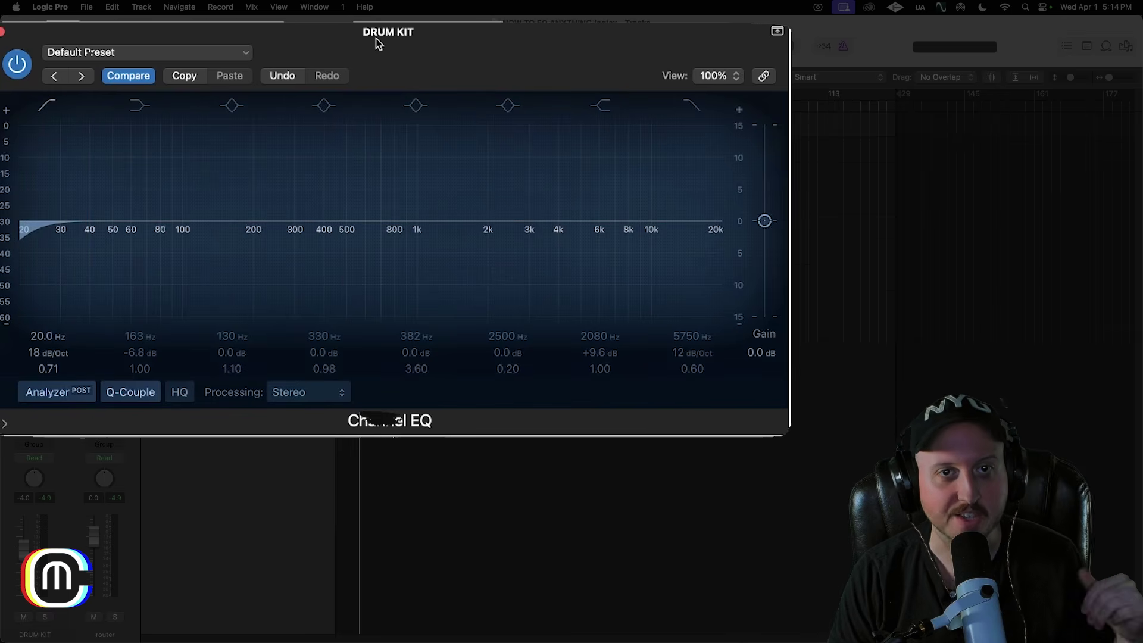
left_click_drag(377, 42, 374, 51)
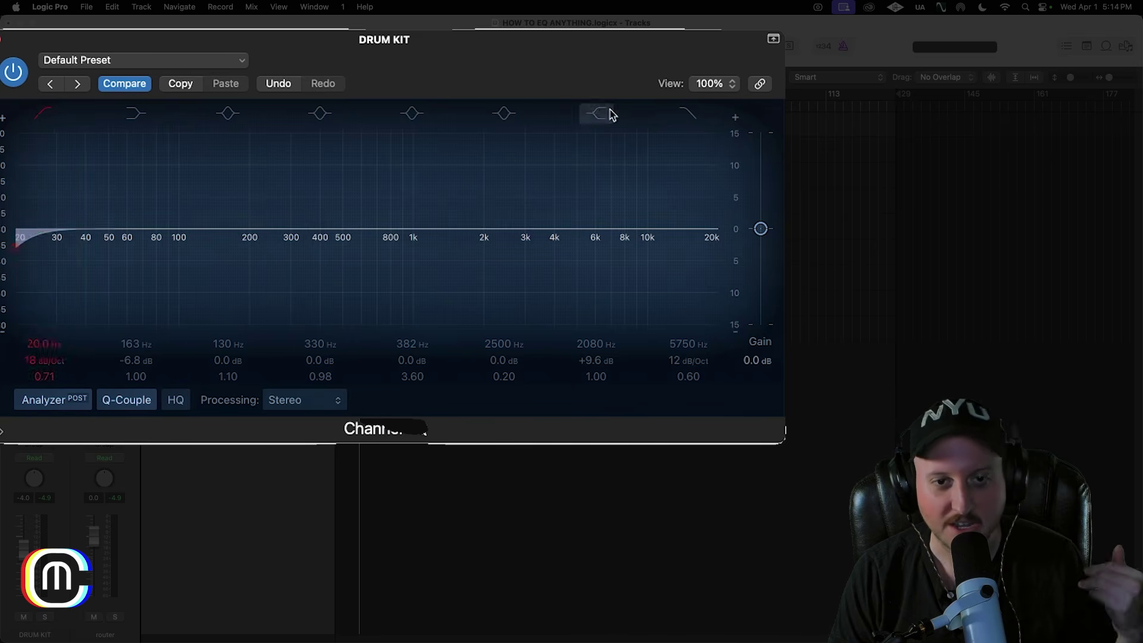
left_click_drag(543, 64, 507, 151)
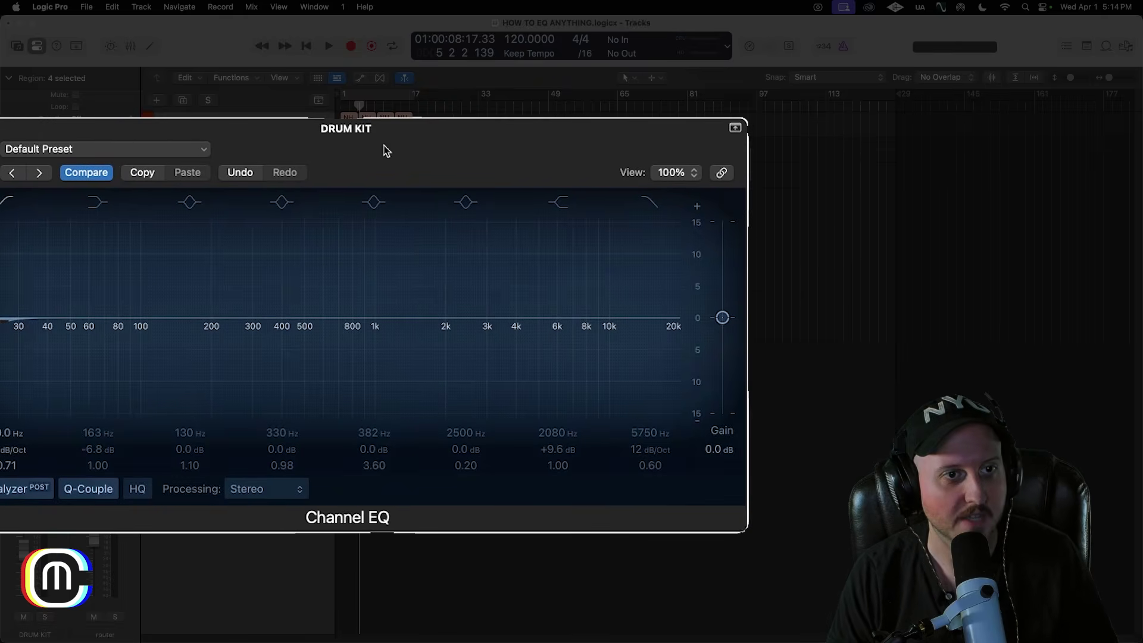
key("space")
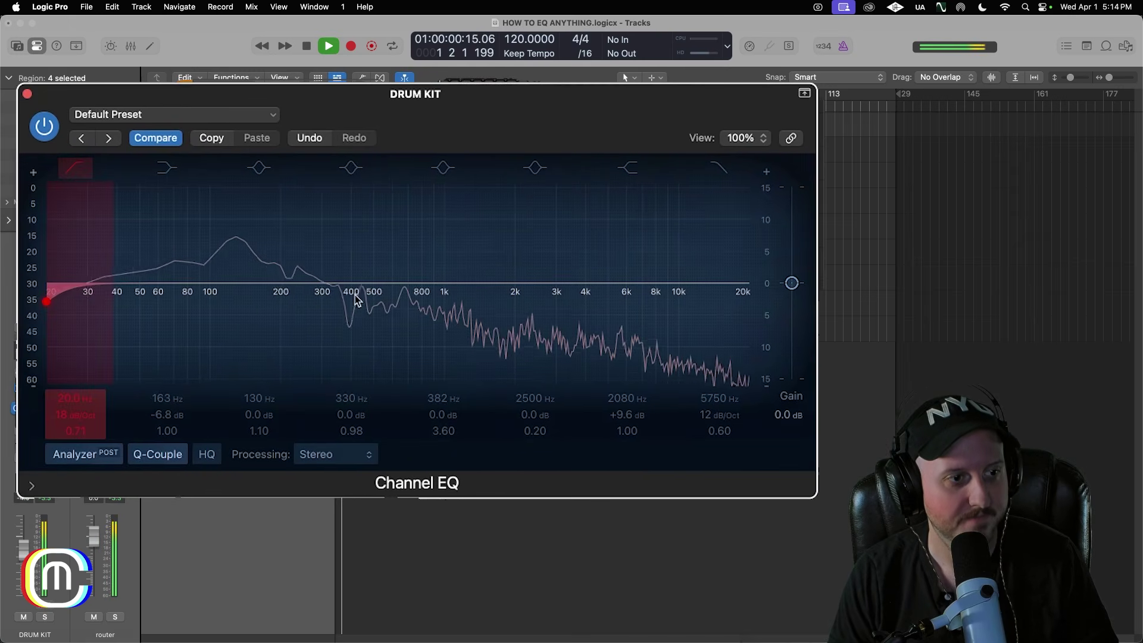
mouse_move(83, 411)
left_mouse_down()
mouse_move(89, 396)
mouse_move(75, 387)
left_mouse_up()
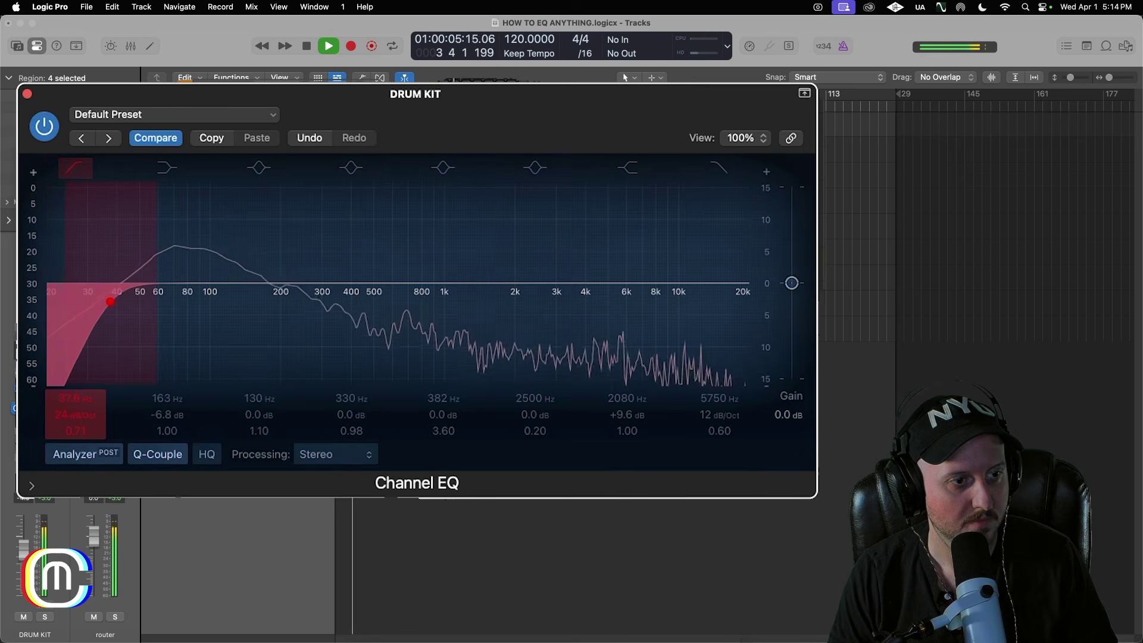
left_click_drag(77, 426, 80, 423)
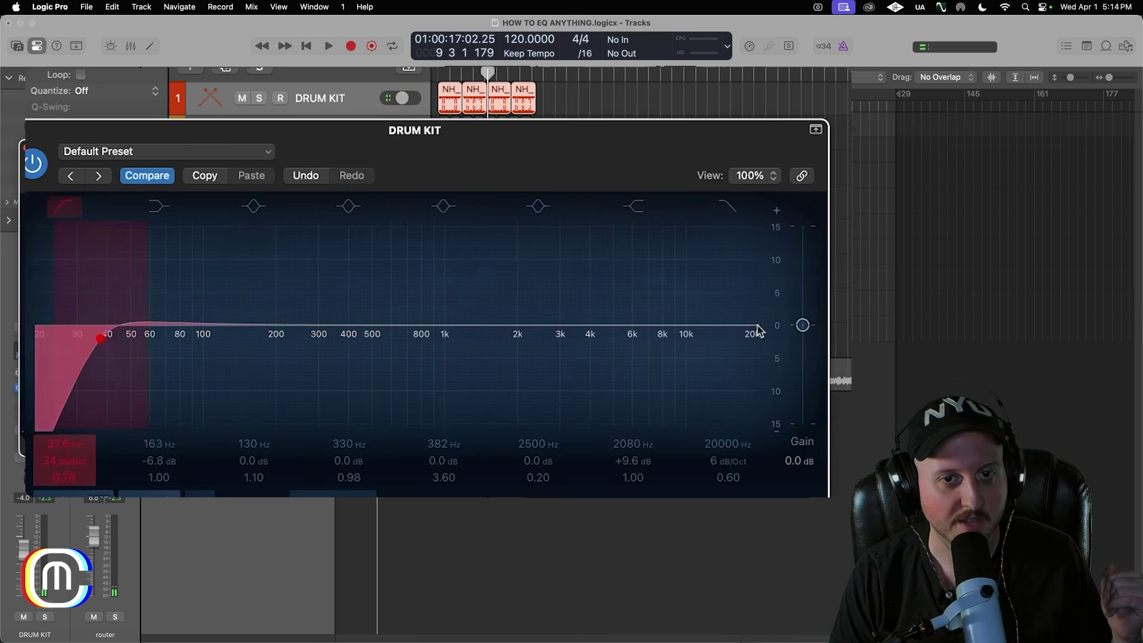
Step: Play the drum kit from the start with the high-pass filter on, stop playback, and reposition the EQ window
left_click_drag(671, 162, 691, 115)
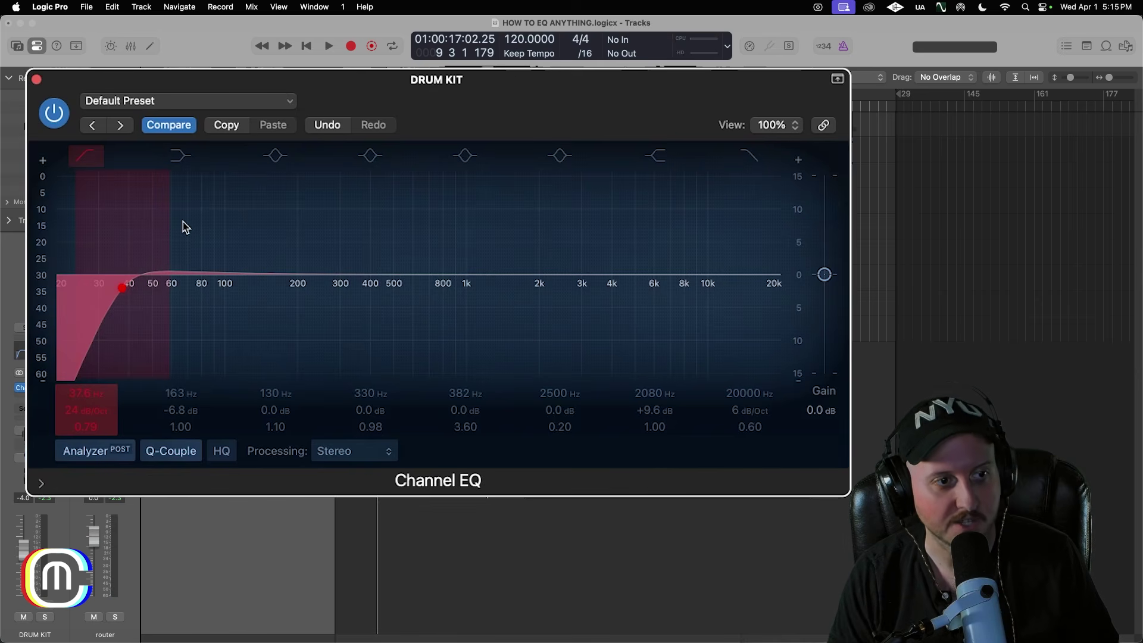
key("Return")
key("space")
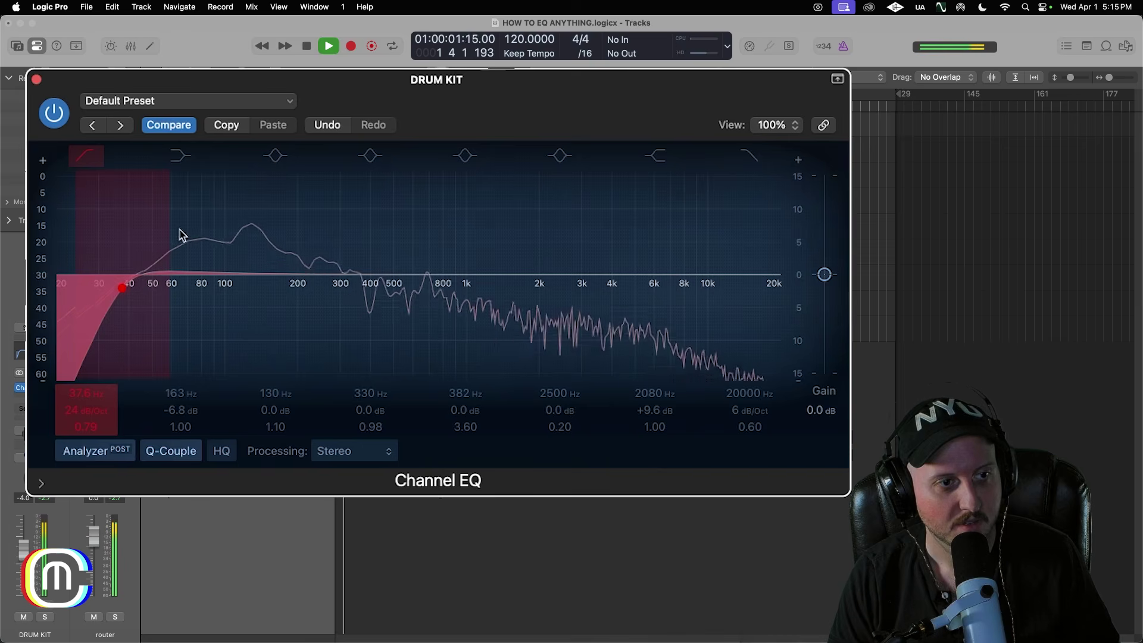
key("space")
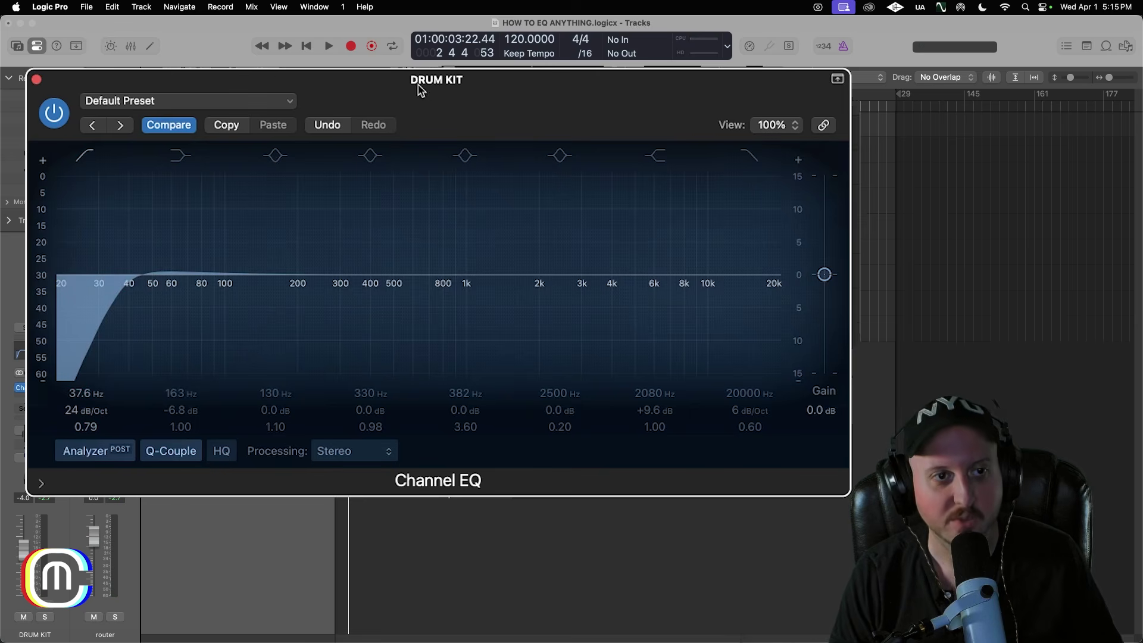
left_click_drag(421, 94, 422, 110)
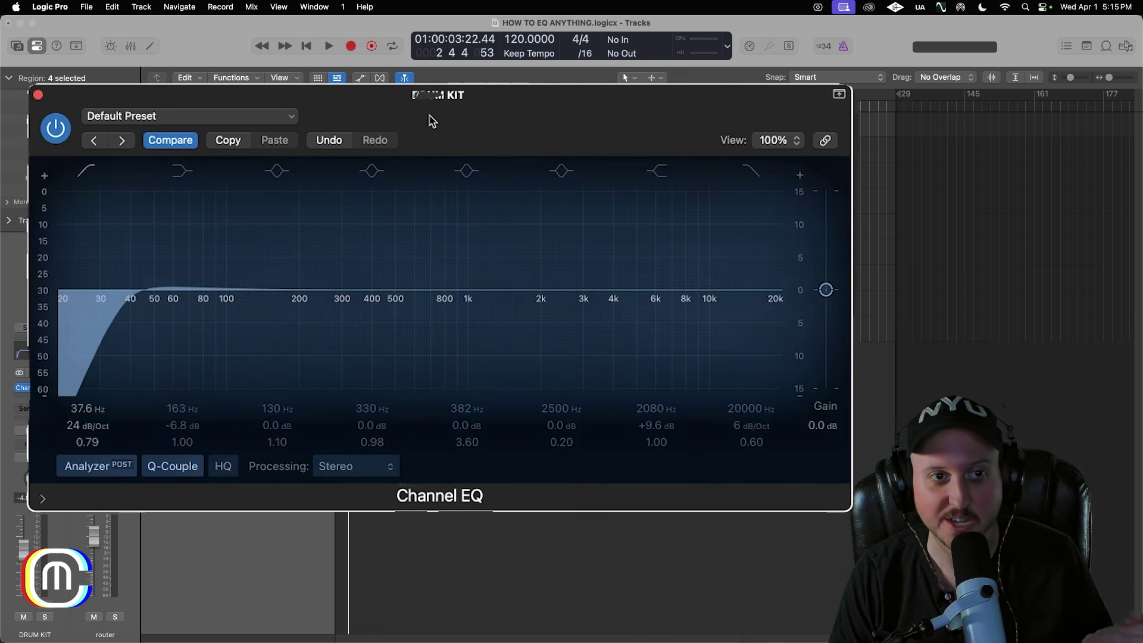
left_click_drag(430, 115, 454, 98)
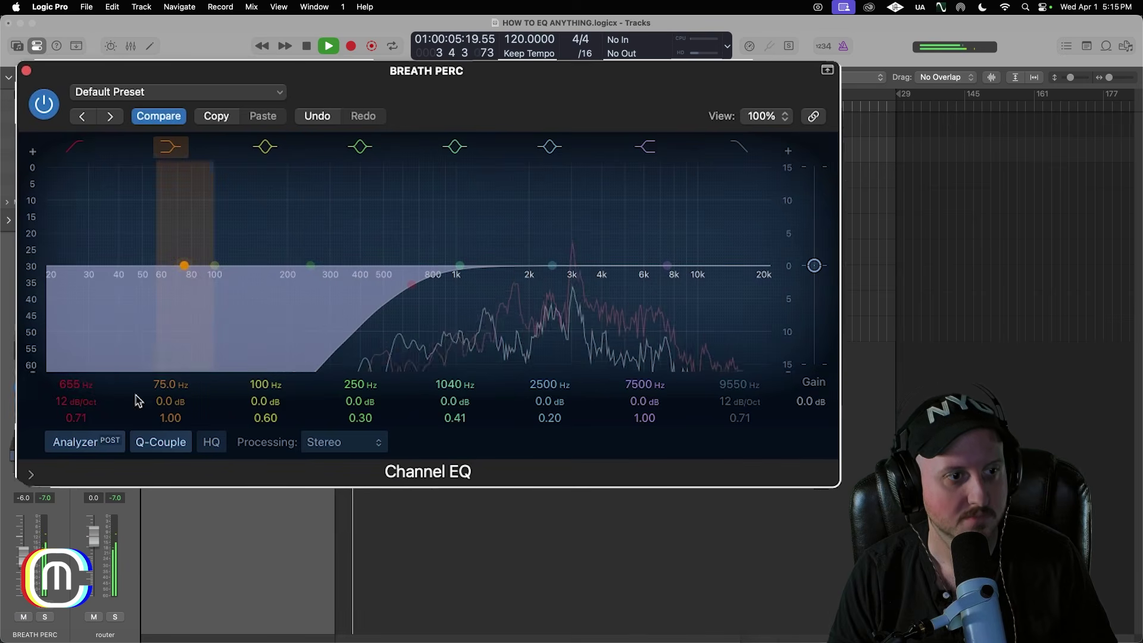
Step: On BREATH PERC, set the high-pass cutoff to 685 Hz and the low-pass cutoff to 8400 Hz after trying 17100 Hz
left_click_drag(411, 284, 453, 284)
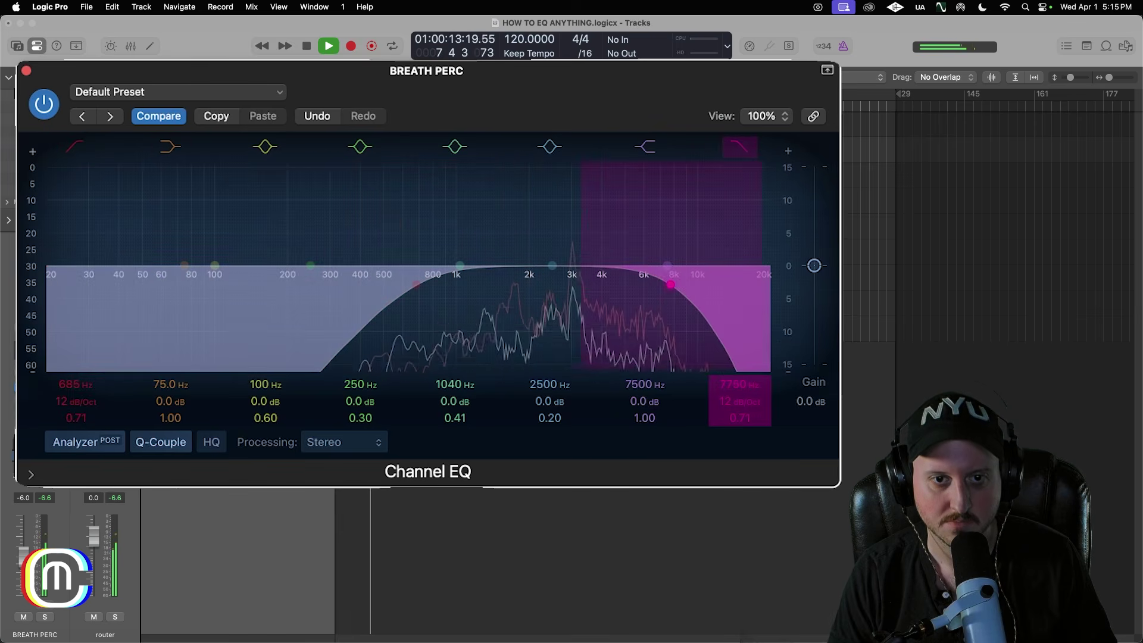
left_click_drag(740, 384, 740, 334)
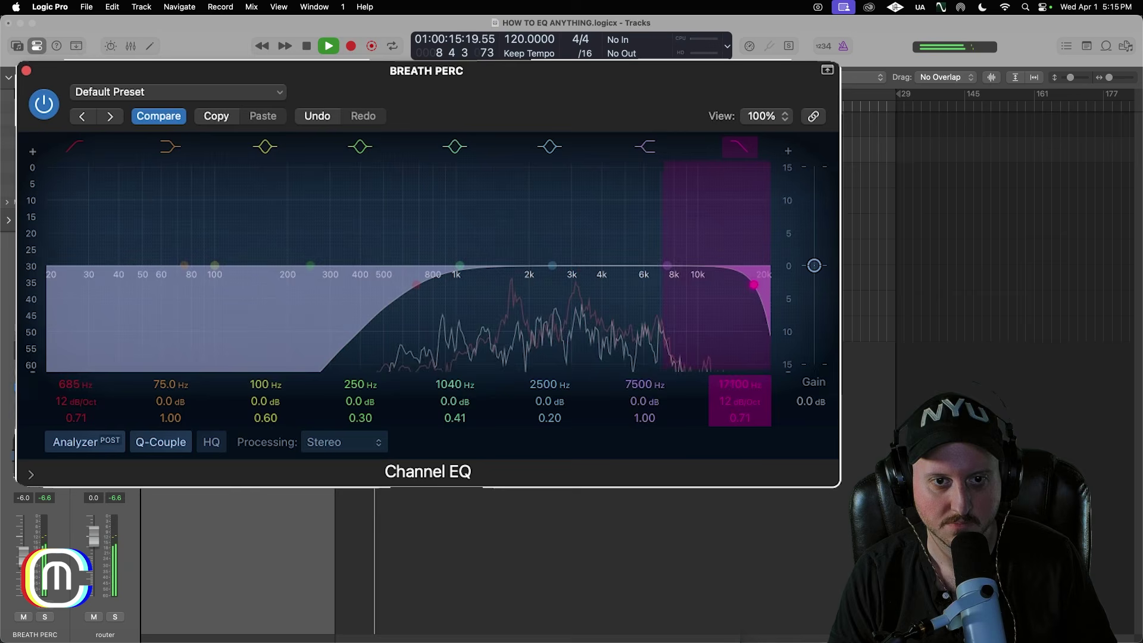
left_click_drag(740, 384, 740, 410)
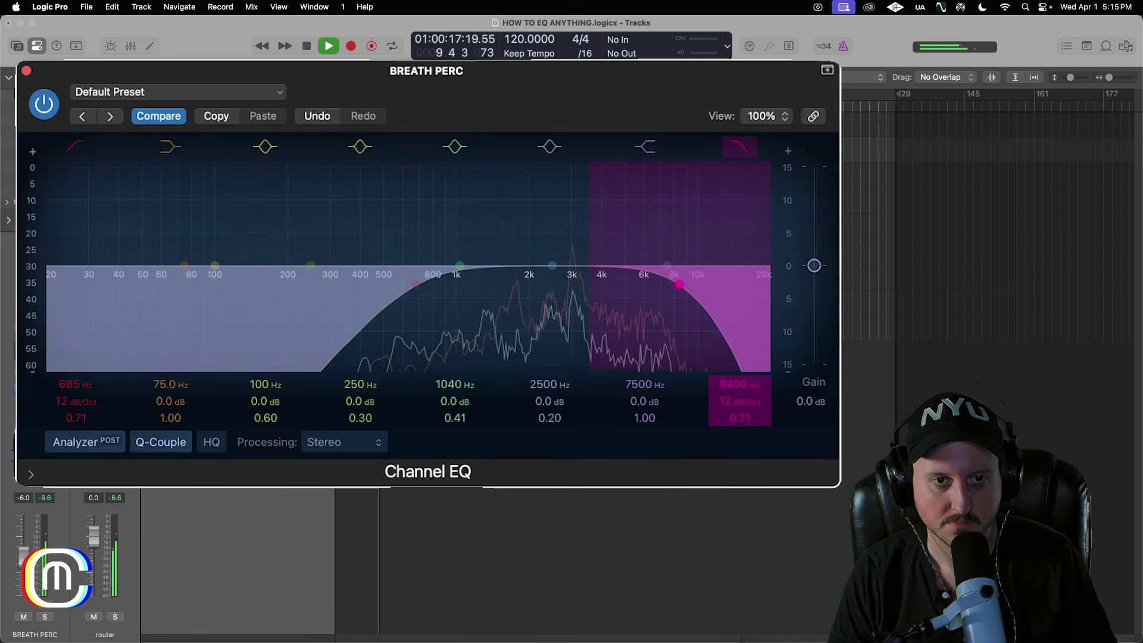
Step: Toggle the BREATH PERC high-pass filter to compare the sound, and reposition the EQ window
left_click_drag(536, 71, 540, 28)
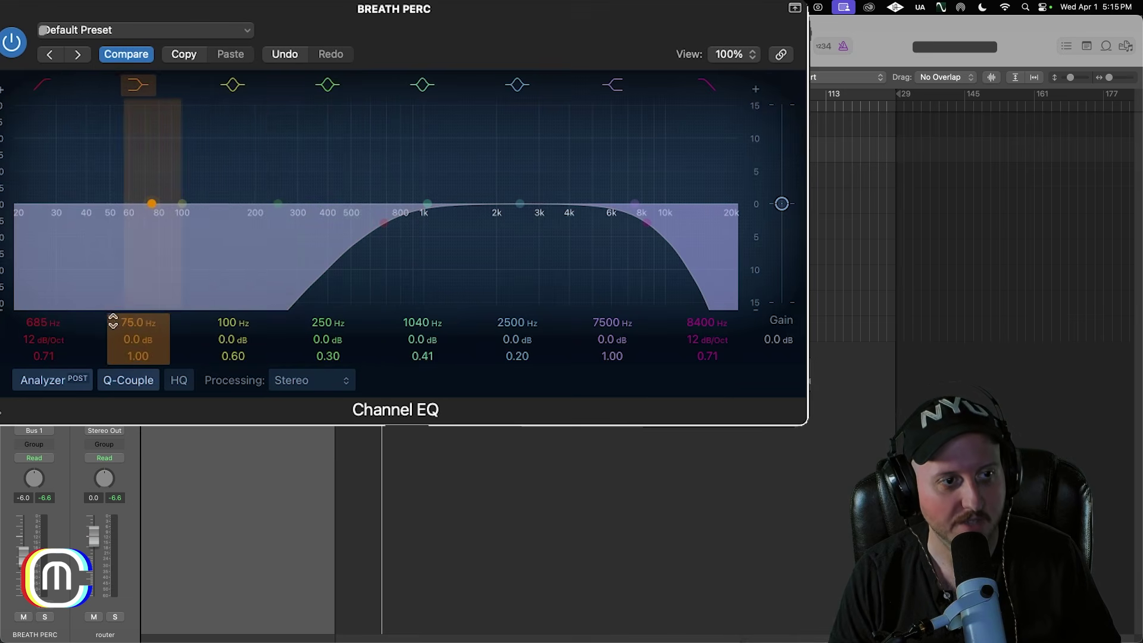
left_click(45, 89)
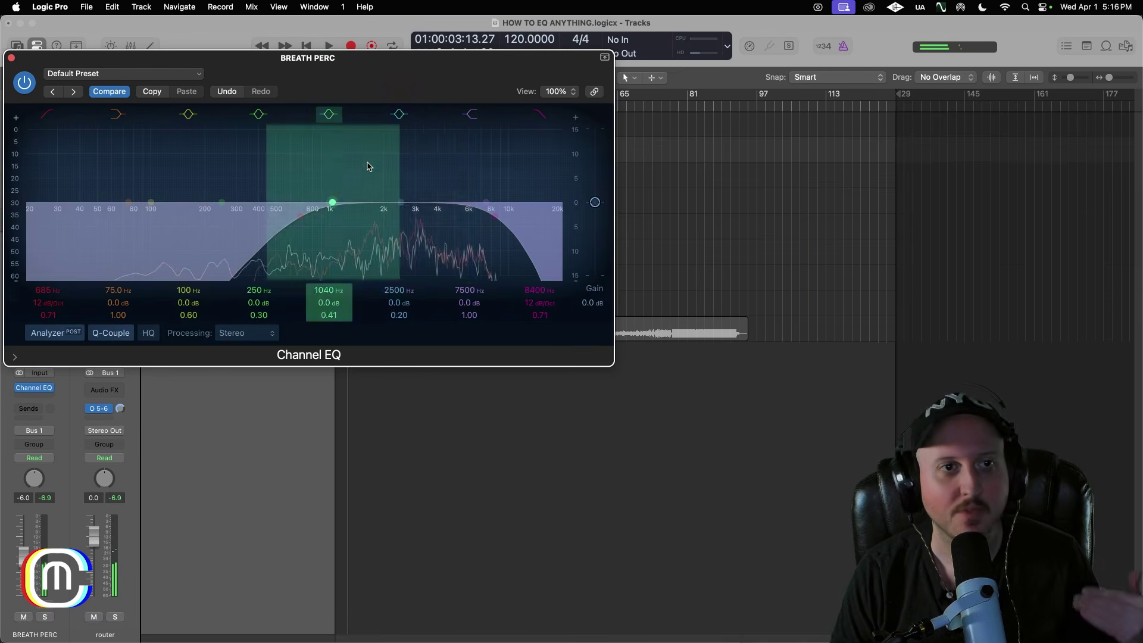
left_click_drag(463, 73, 459, 67)
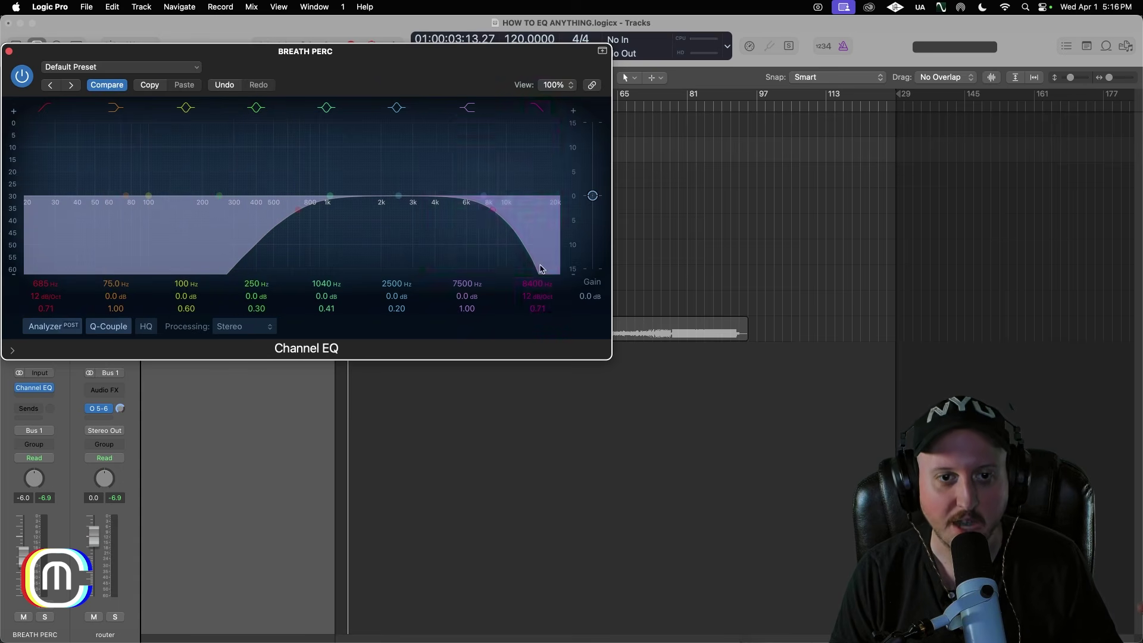
Step: Try a +15.9 dB high-shelf boost at 9550 Hz without the low-pass filter during playback, switching the shelf off and restoring the low-pass filter
left_click(543, 108)
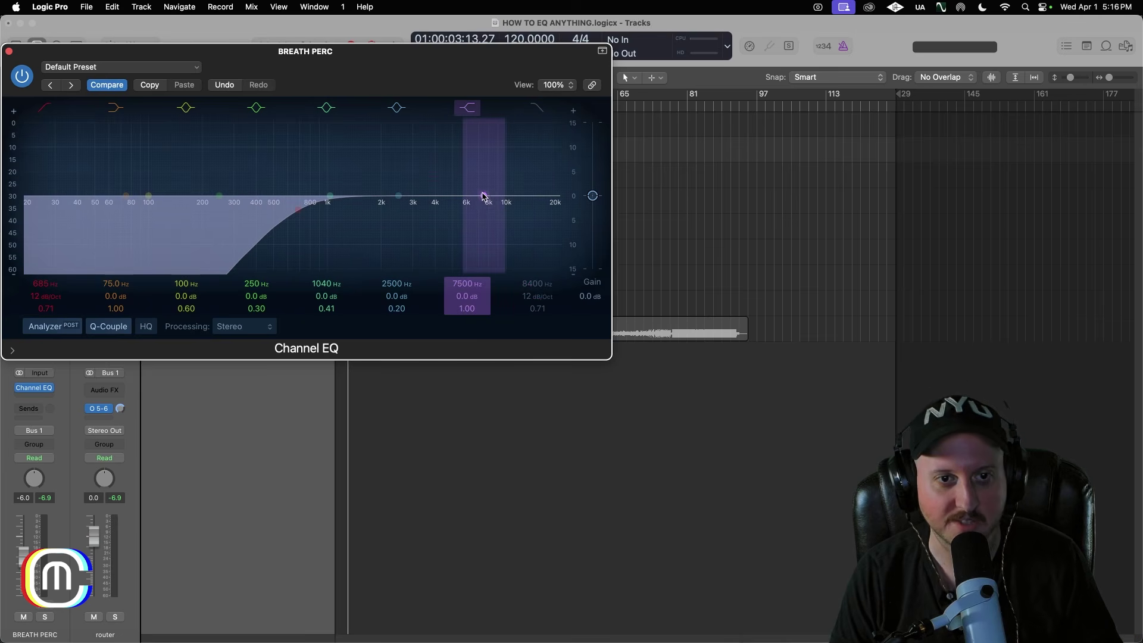
key("space")
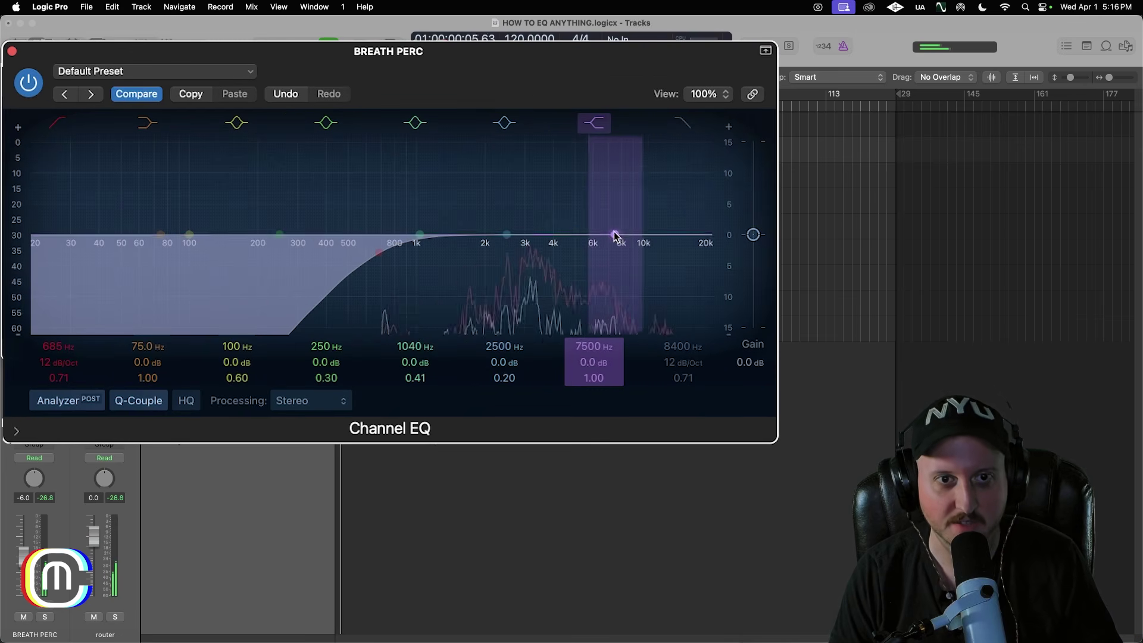
left_click_drag(483, 196, 502, 100)
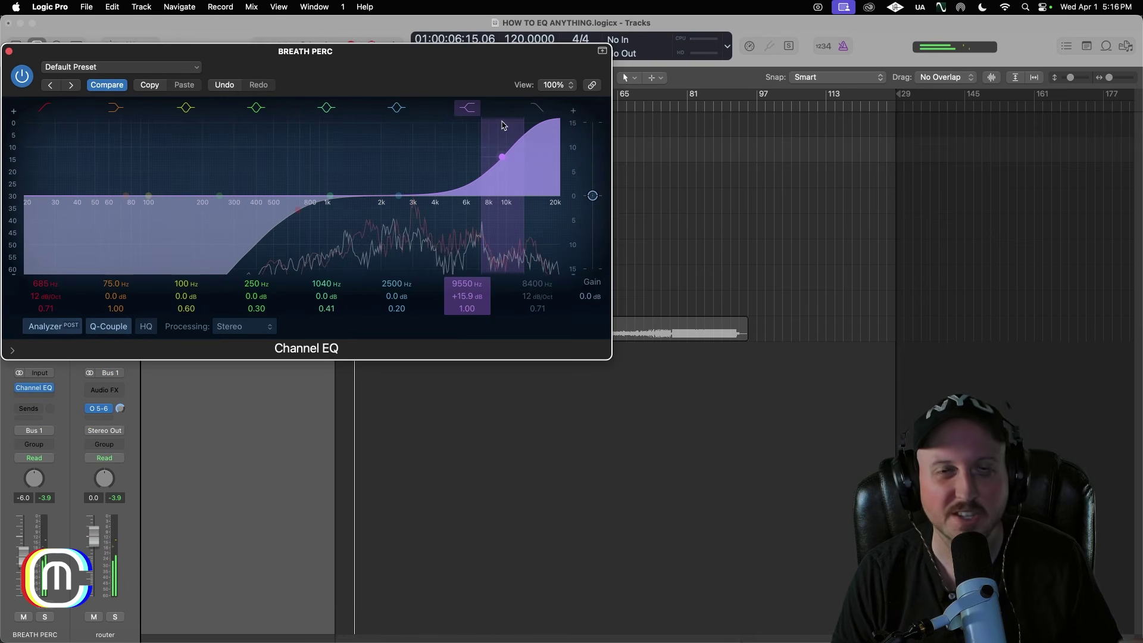
left_click(467, 108)
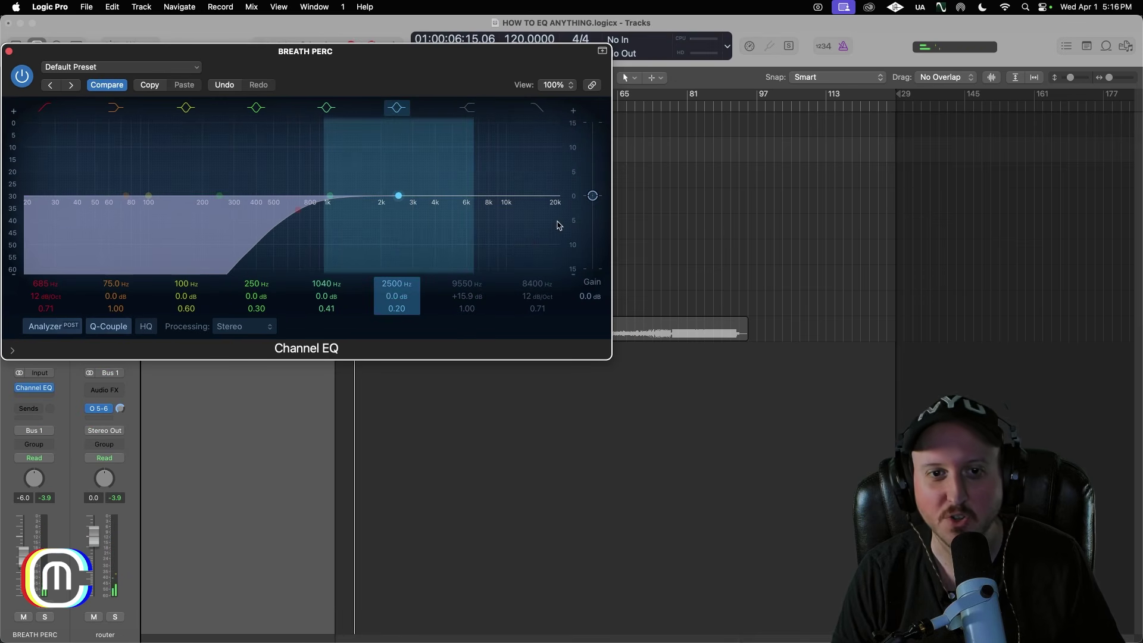
left_click(537, 107)
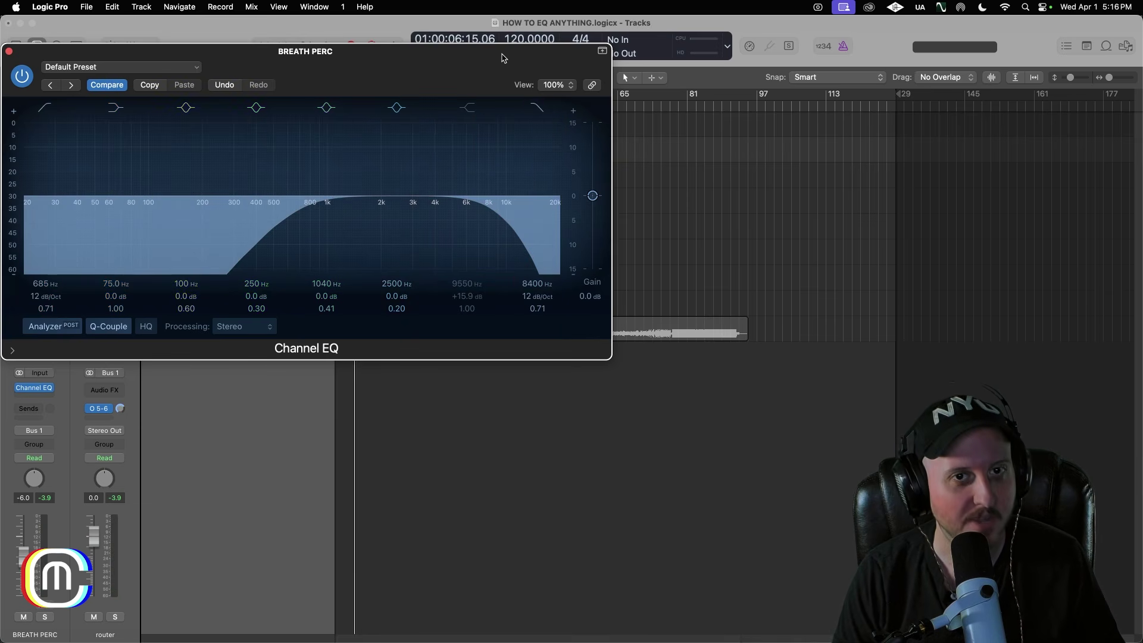
left_click_drag(500, 51, 511, 79)
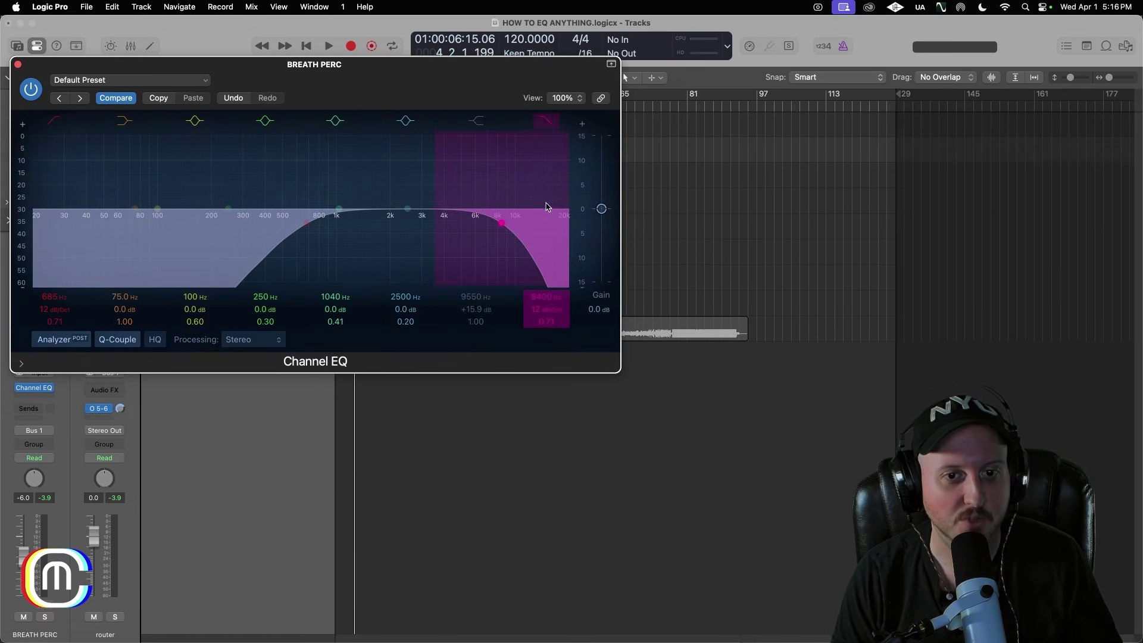
Step: Play the unmuted BASS SYNTH track from the start, open its Channel EQ, and move the EQ window clear
left_click_drag(546, 321, 543, 305)
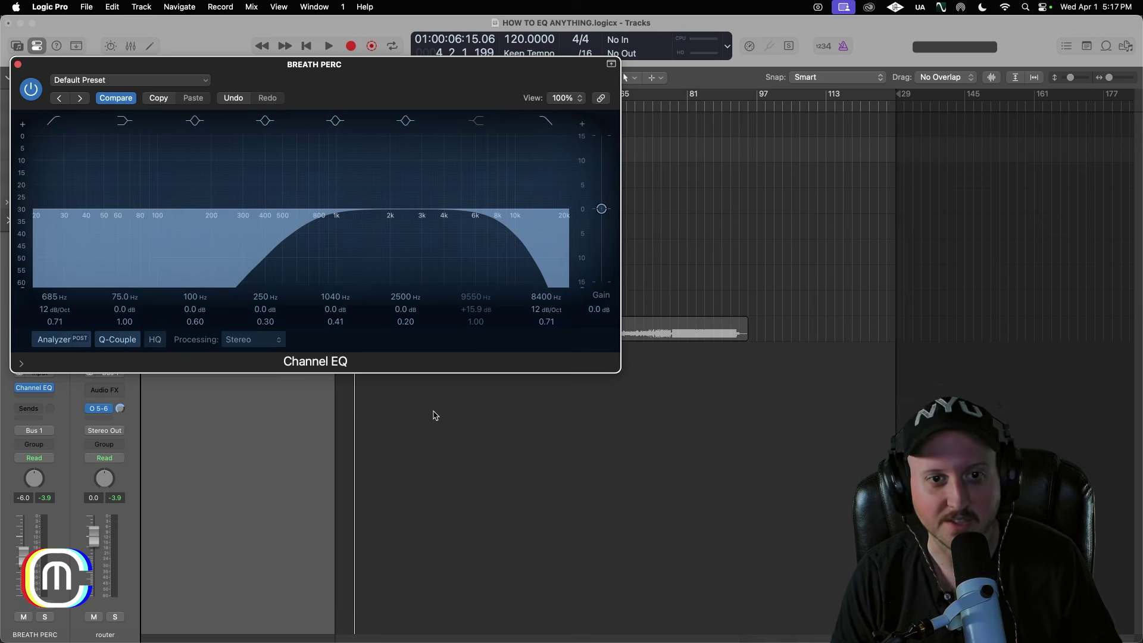
key("space")
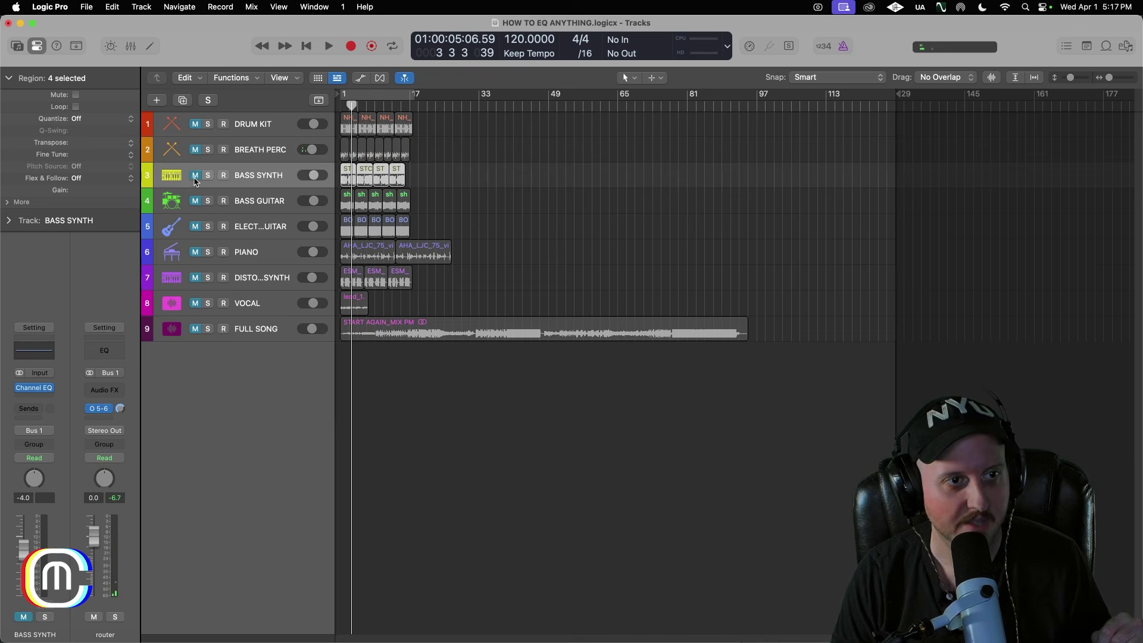
left_click(326, 172)
key("space")
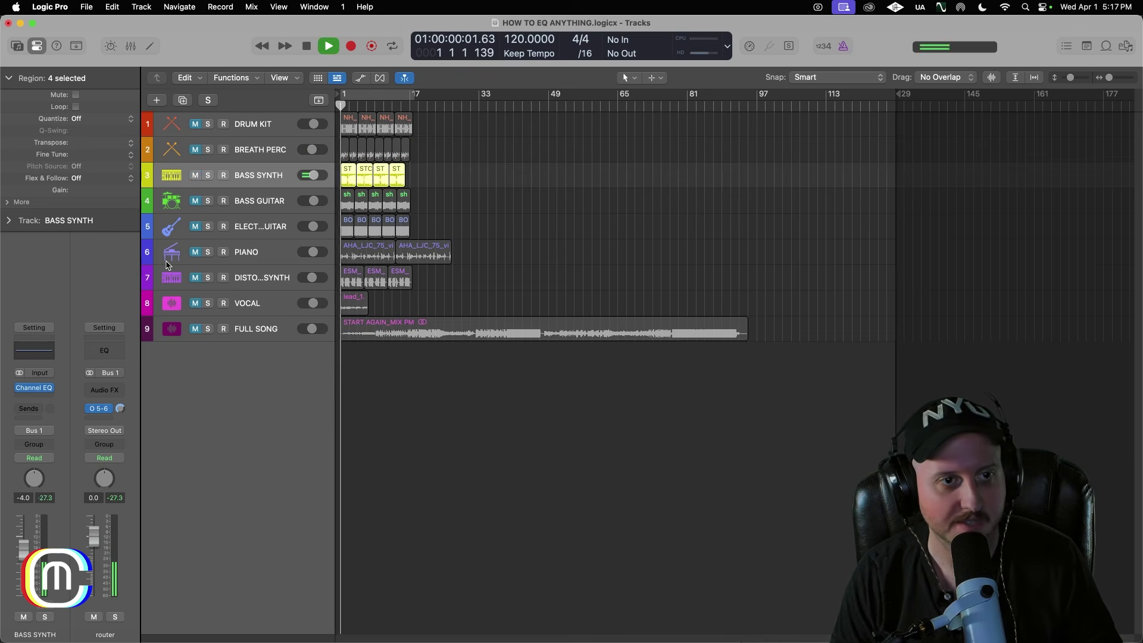
left_click(27, 391)
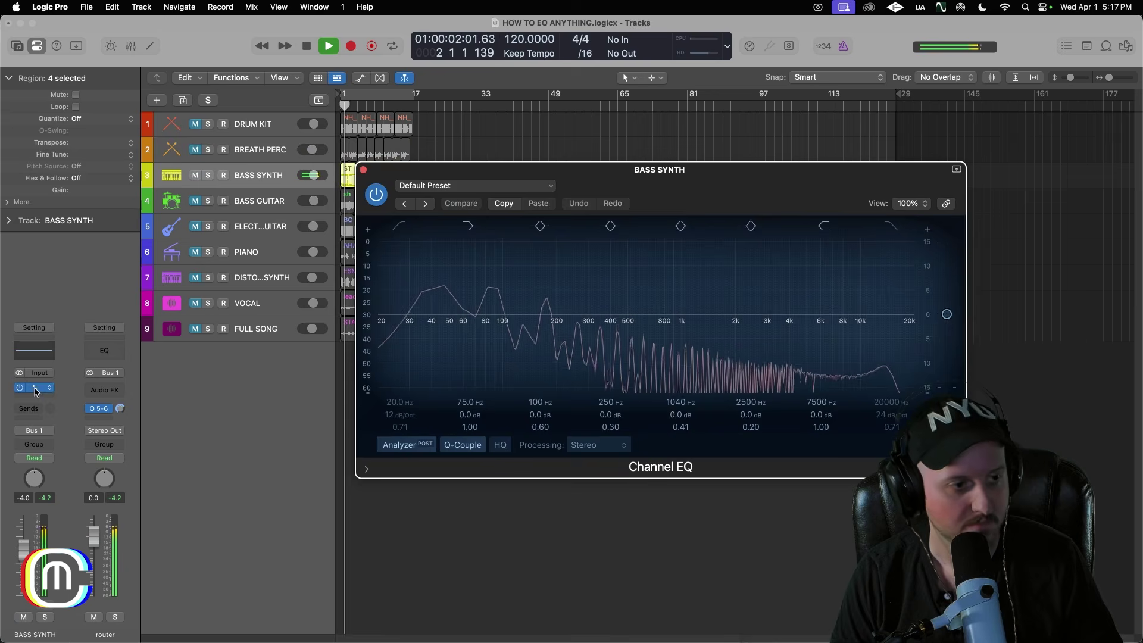
left_click_drag(709, 191, 354, 76)
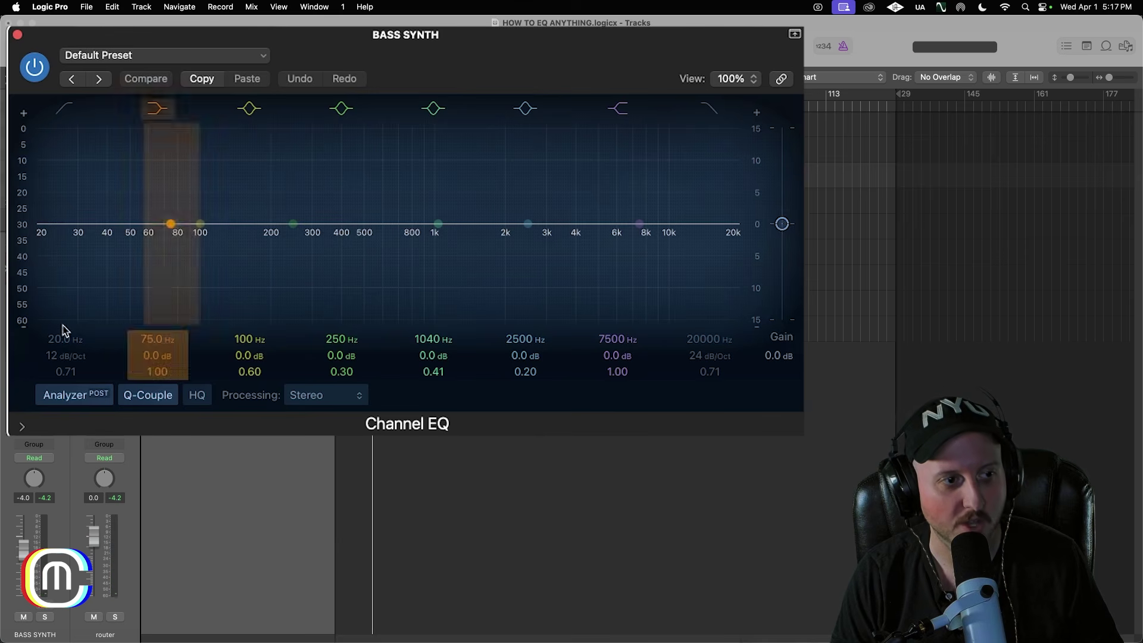
Step: Turn on the BASS SYNTH high-pass filter at 25 Hz with a 36 dB/Oct slope, and reposition the EQ window
left_click(66, 107)
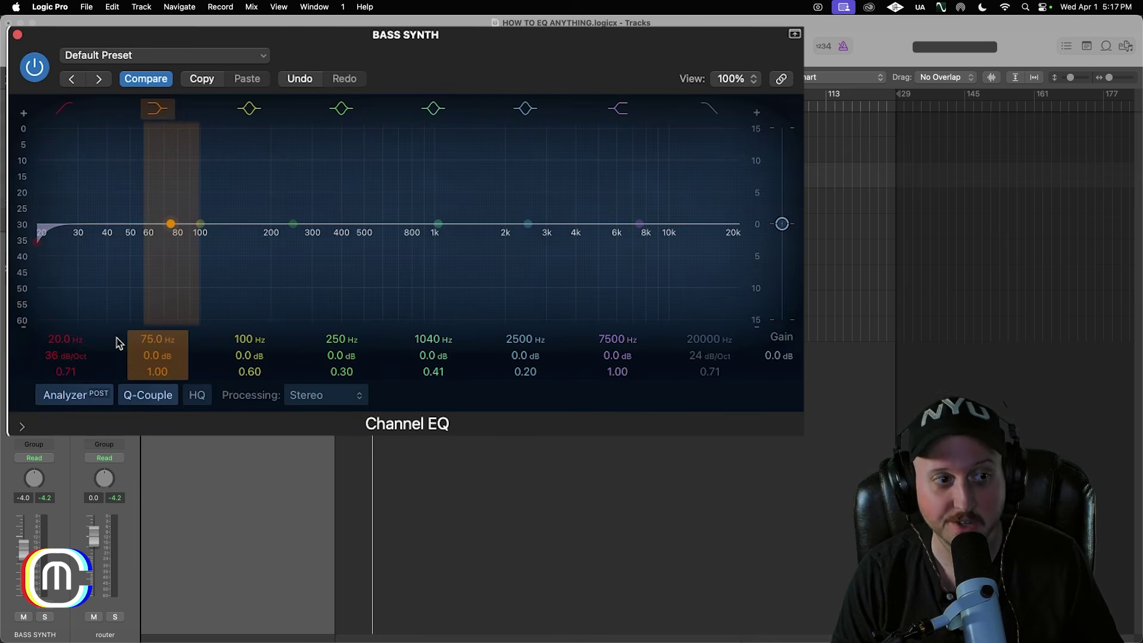
left_click_drag(355, 41, 400, 46)
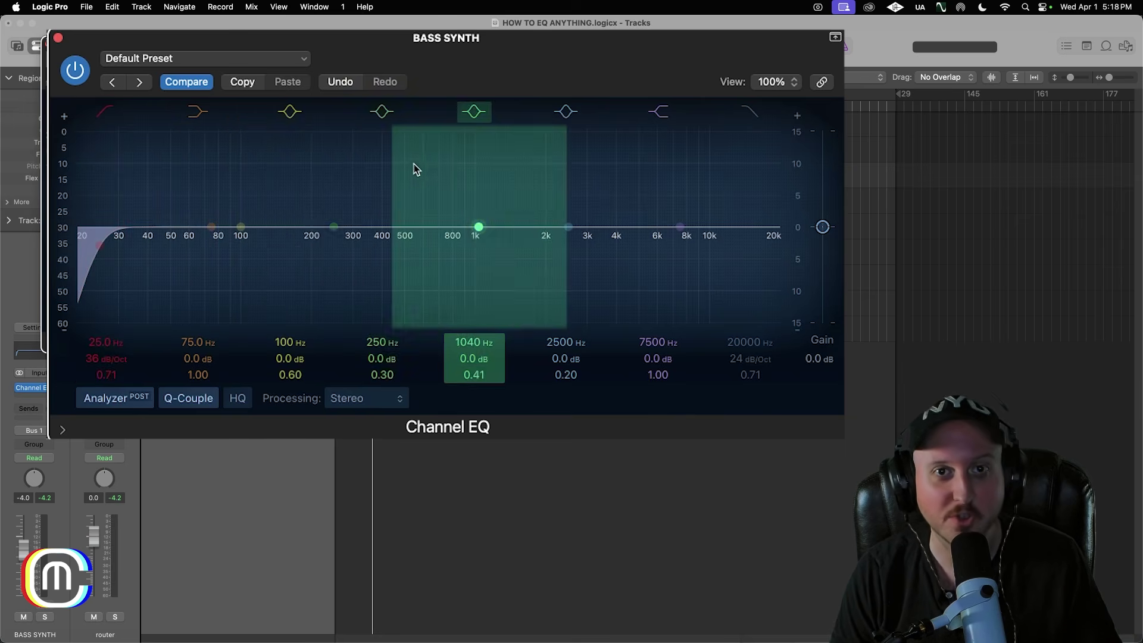
left_click_drag(522, 59, 519, 69)
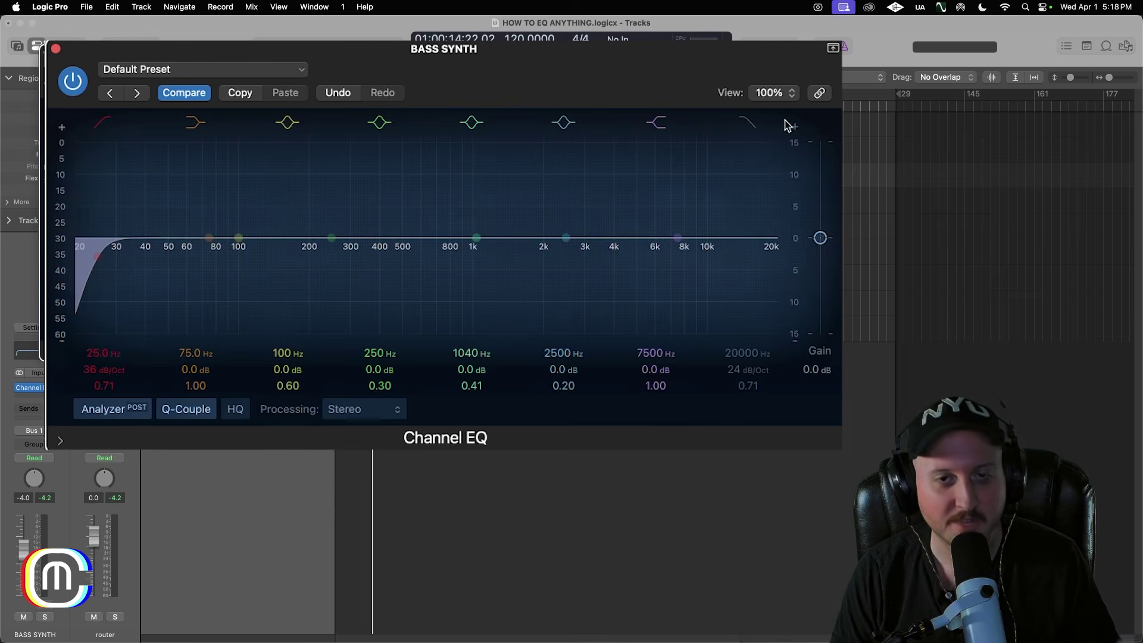
Step: Try a BASS SYNTH low-pass filter at 6 dB/Oct with Q 0.35, first at 10300 Hz and finally at 7000 Hz
left_click_drag(728, 389, 731, 376)
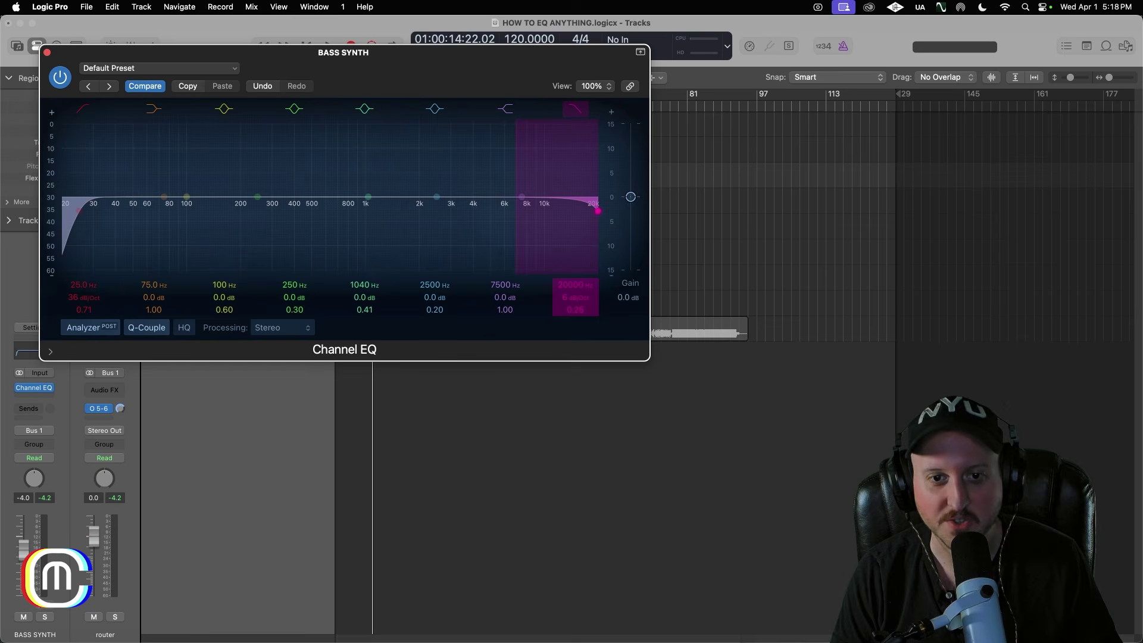
left_click_drag(580, 306, 580, 325)
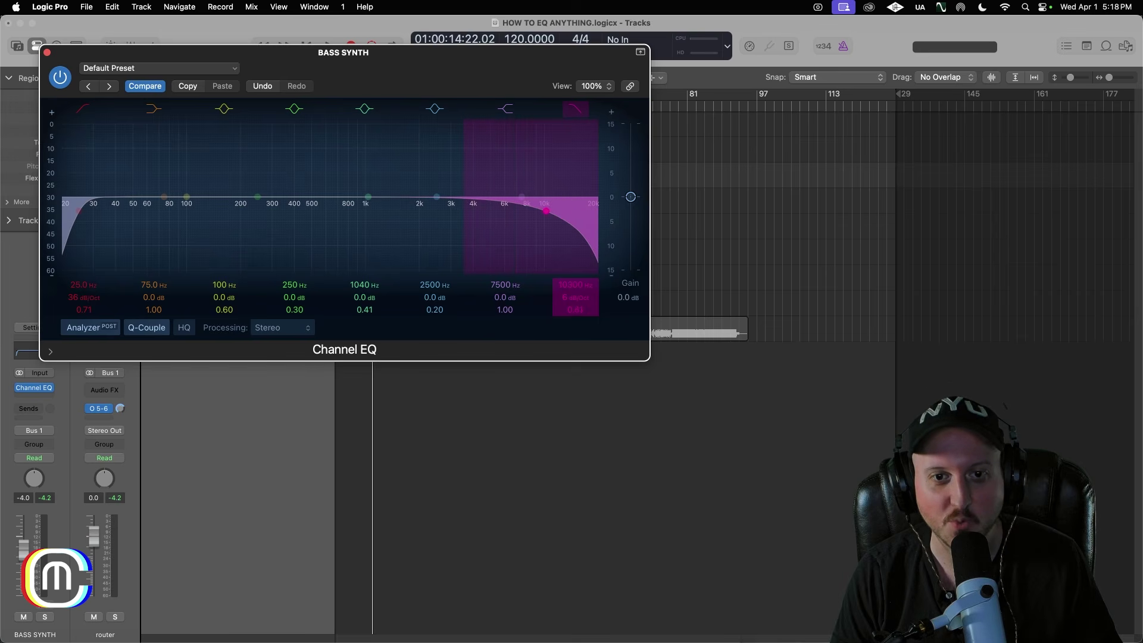
left_click(575, 108)
key("space")
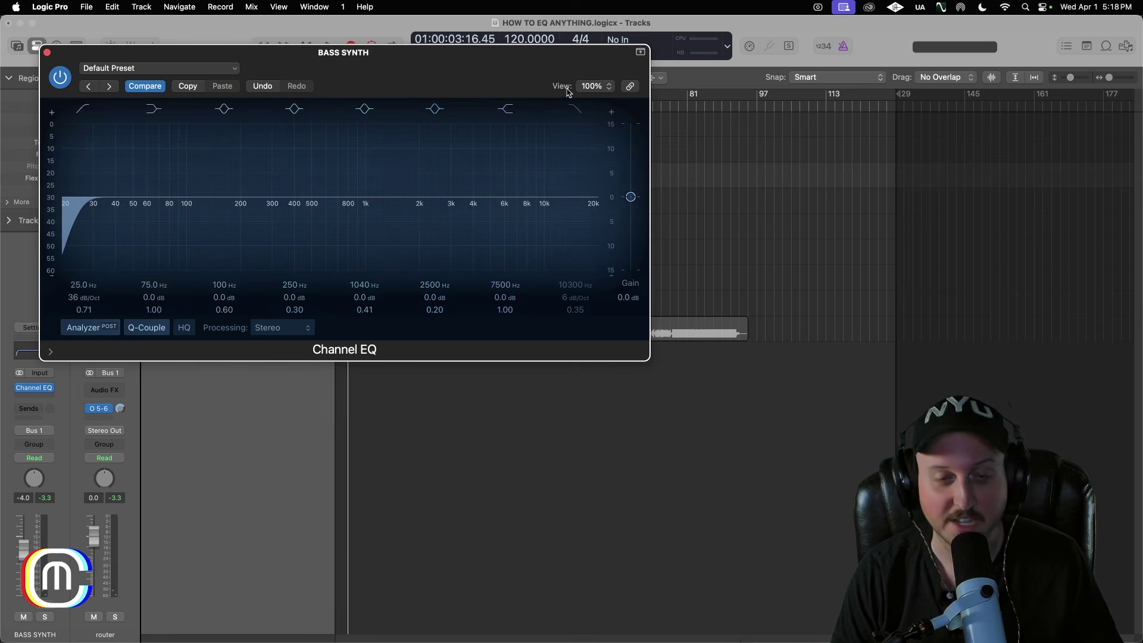
left_click(576, 109)
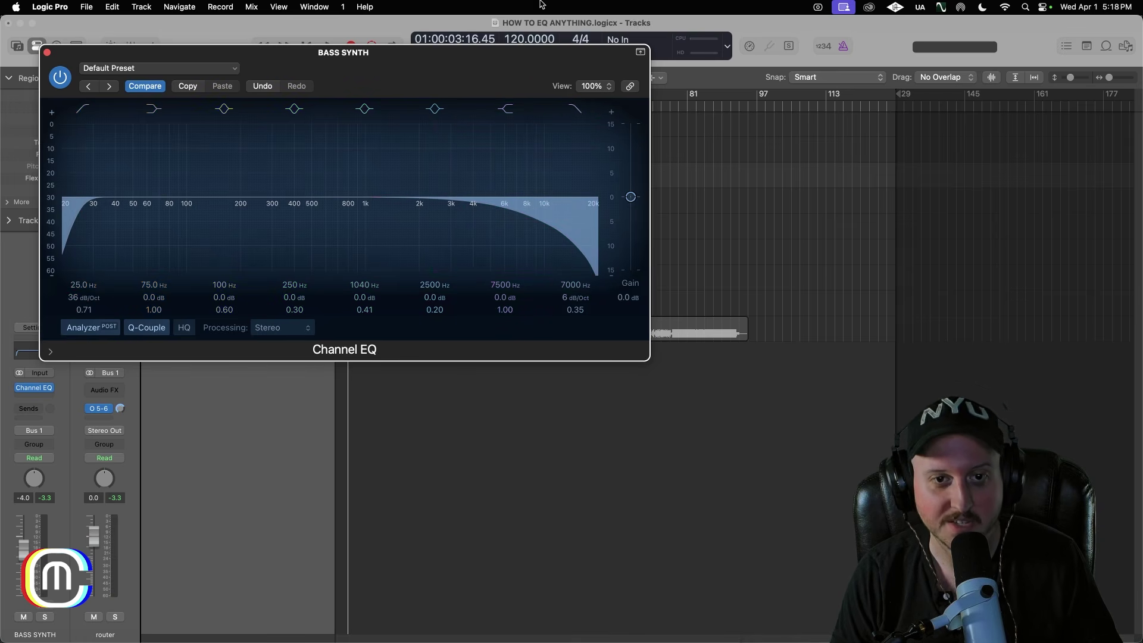
left_click_drag(537, 65, 529, 47)
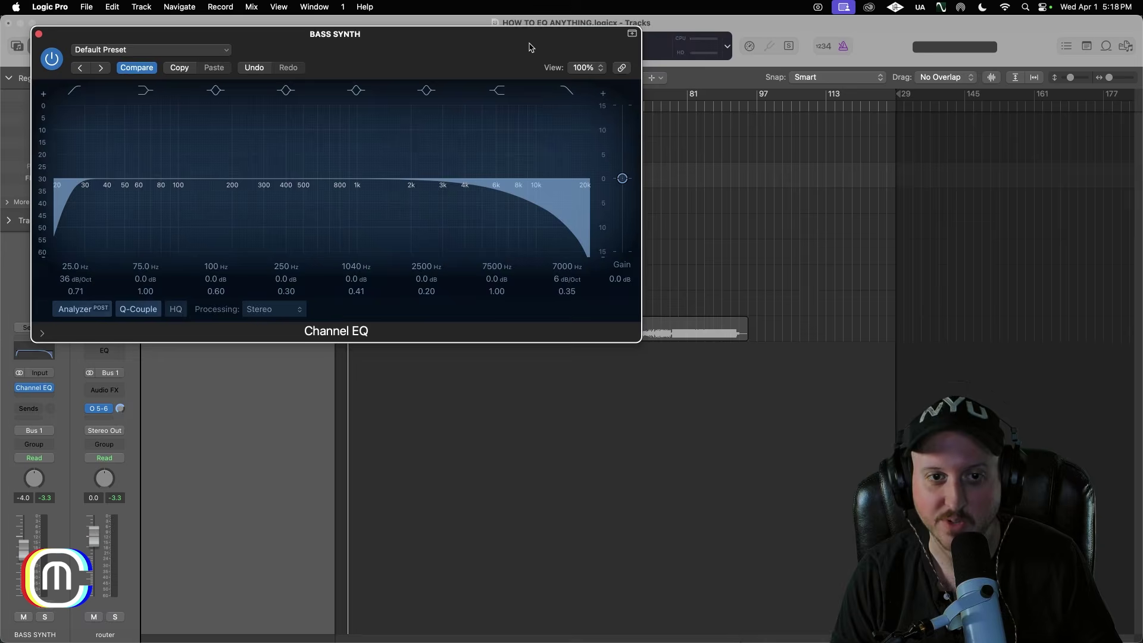
Step: Play the bass synth while bypassing and re-enabling the EQ to compare, and switch the low-pass filter off
key("space")
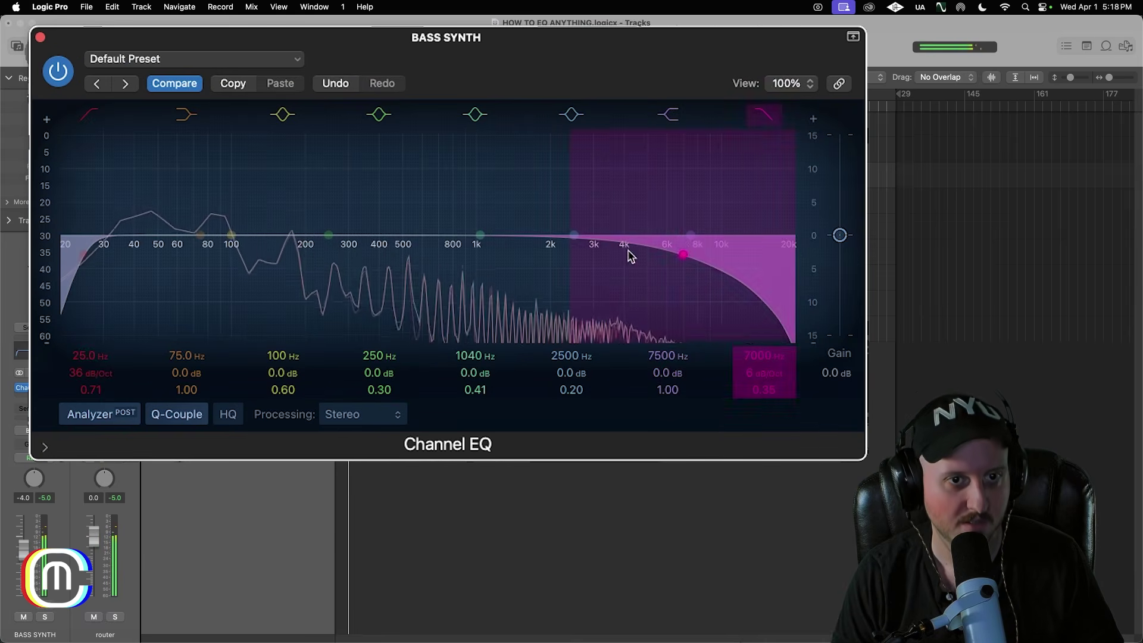
left_click(62, 74)
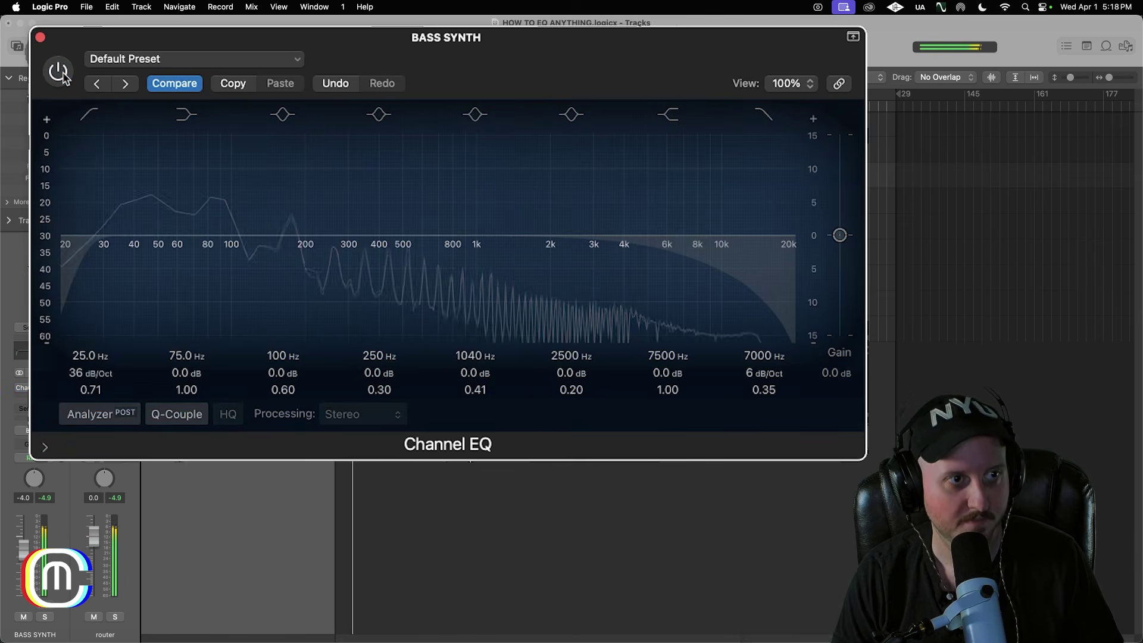
left_click(62, 74)
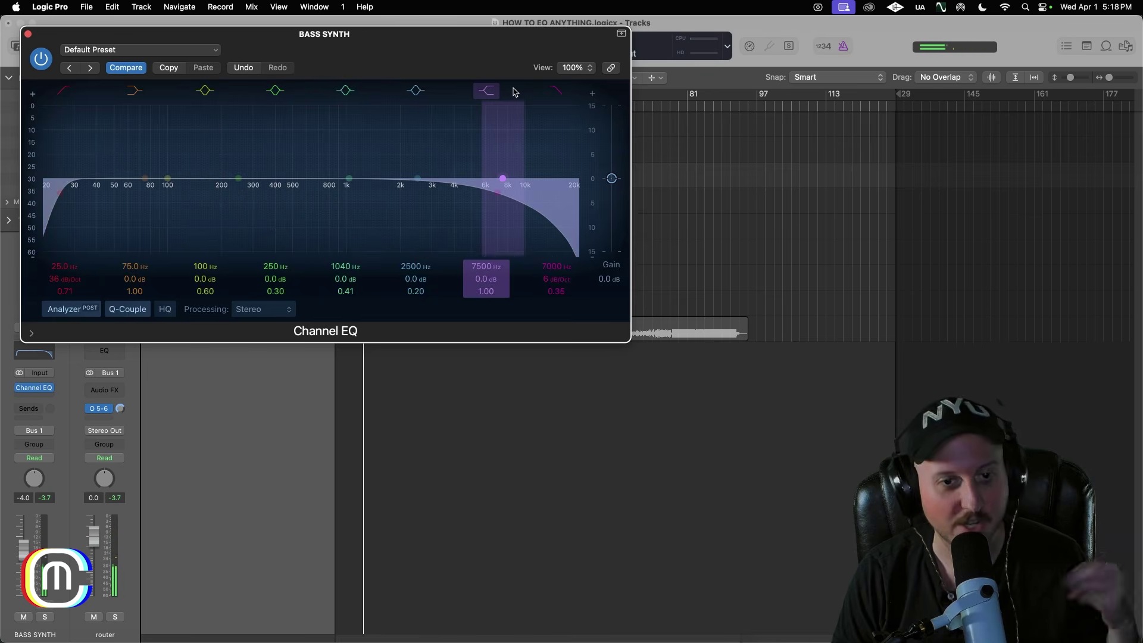
left_click(561, 89)
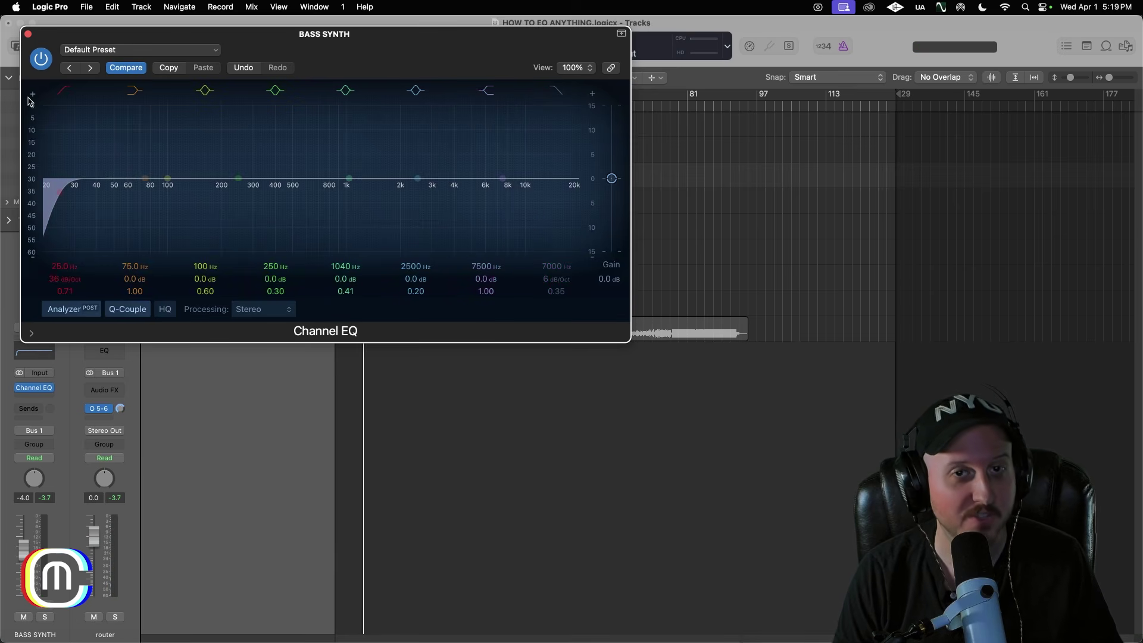
Step: Close the bass EQ, play the unmuted ELECTRIC GUITAR track, and open and reposition its Channel EQ
left_click(28, 34)
left_click(222, 233)
key("space")
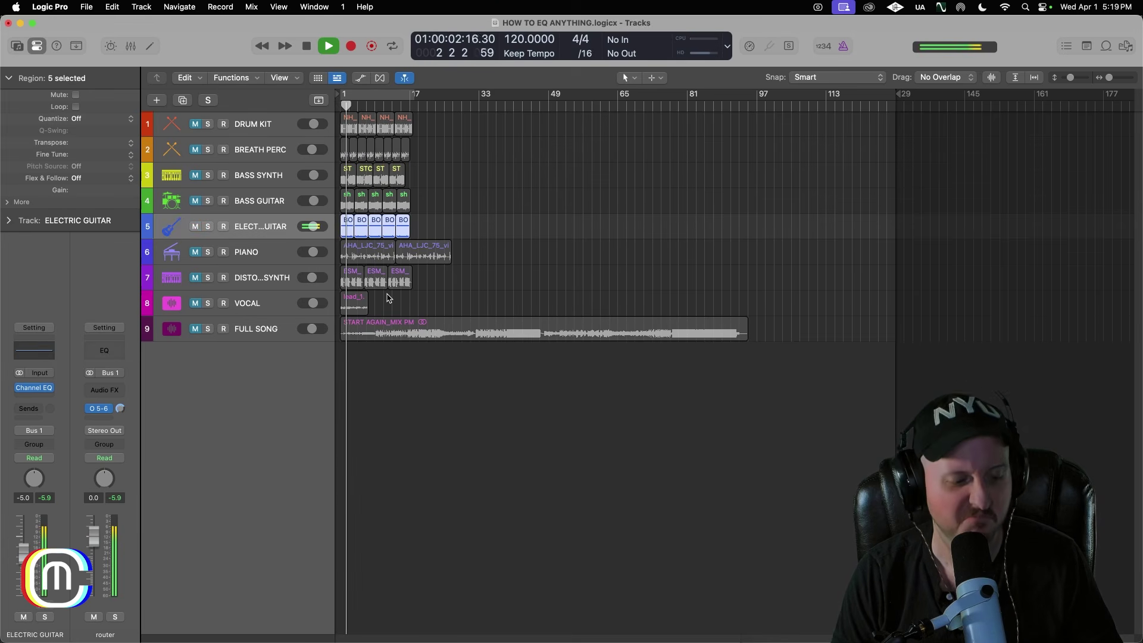
key("space")
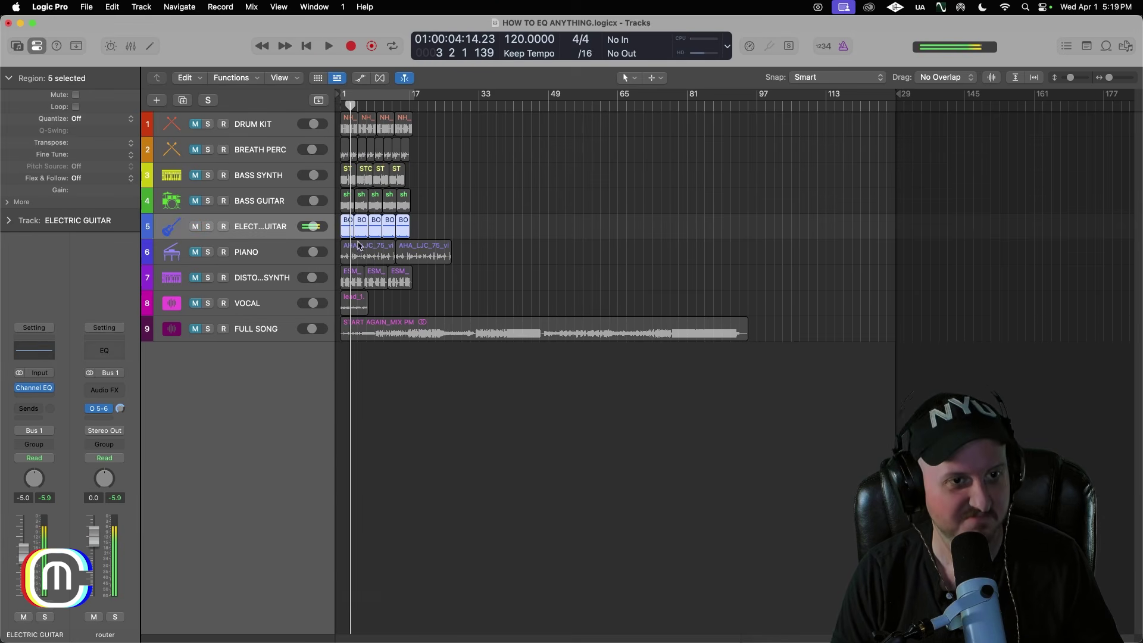
left_click(37, 389)
left_click_drag(760, 177, 425, 81)
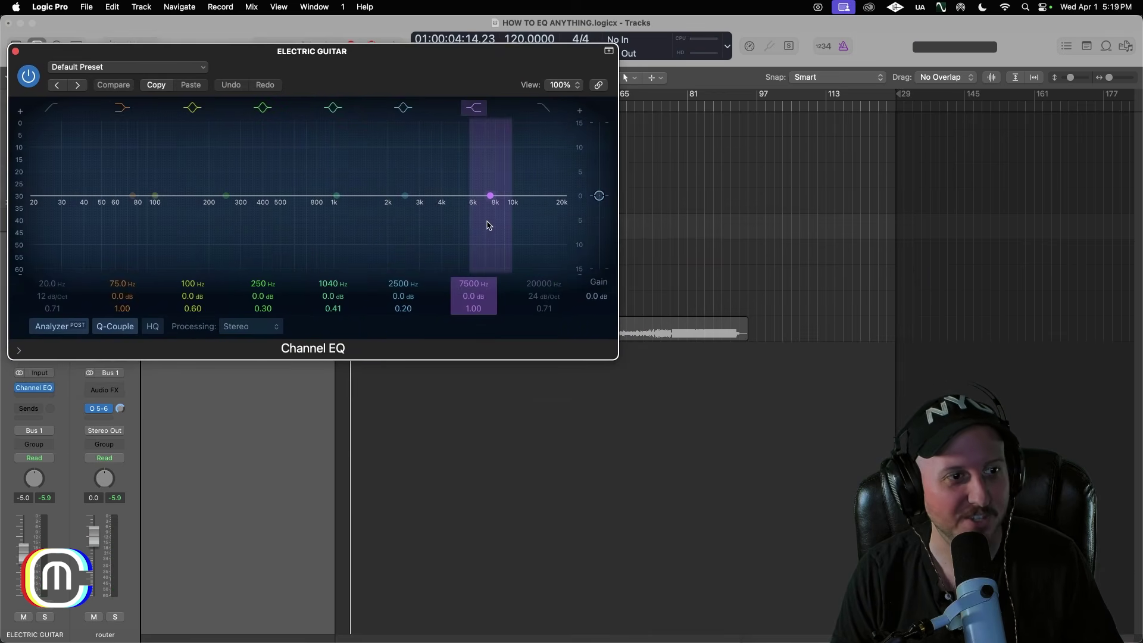
Step: Turn on the ELECTRIC GUITAR high-pass filter at 75 Hz with an 18 dB/Oct slope
key("space")
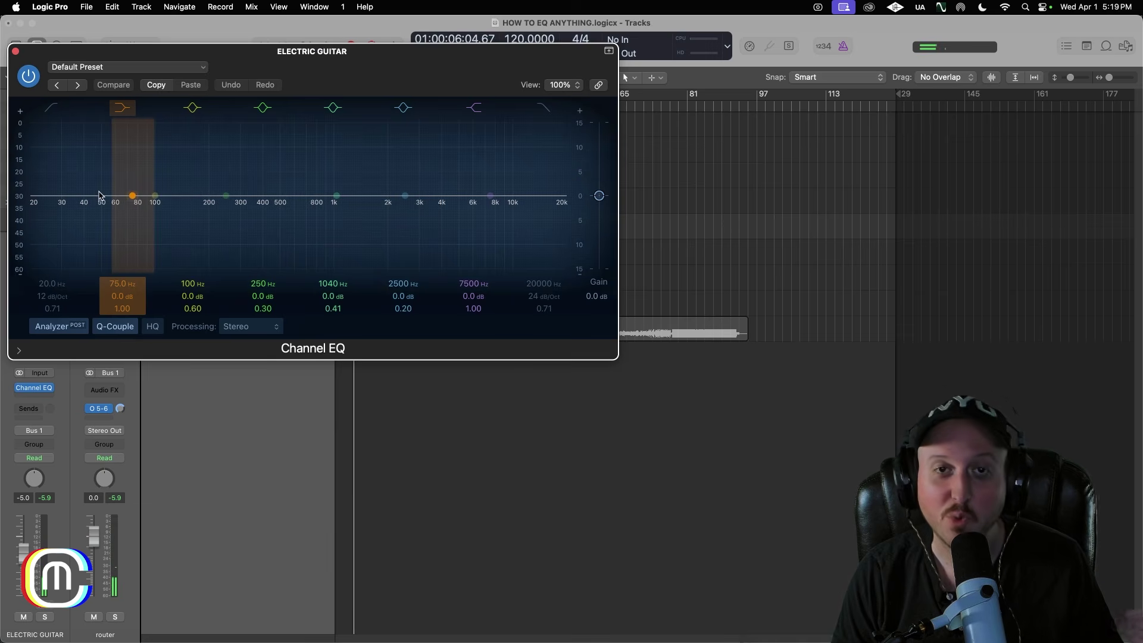
left_click(51, 110)
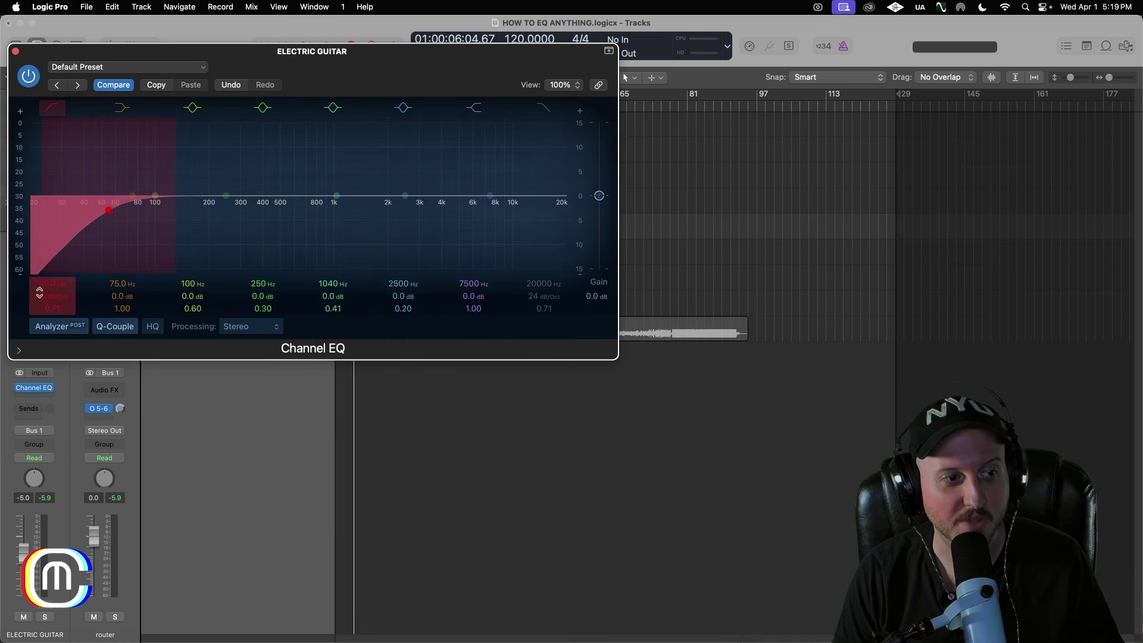
left_click_drag(108, 210, 132, 206)
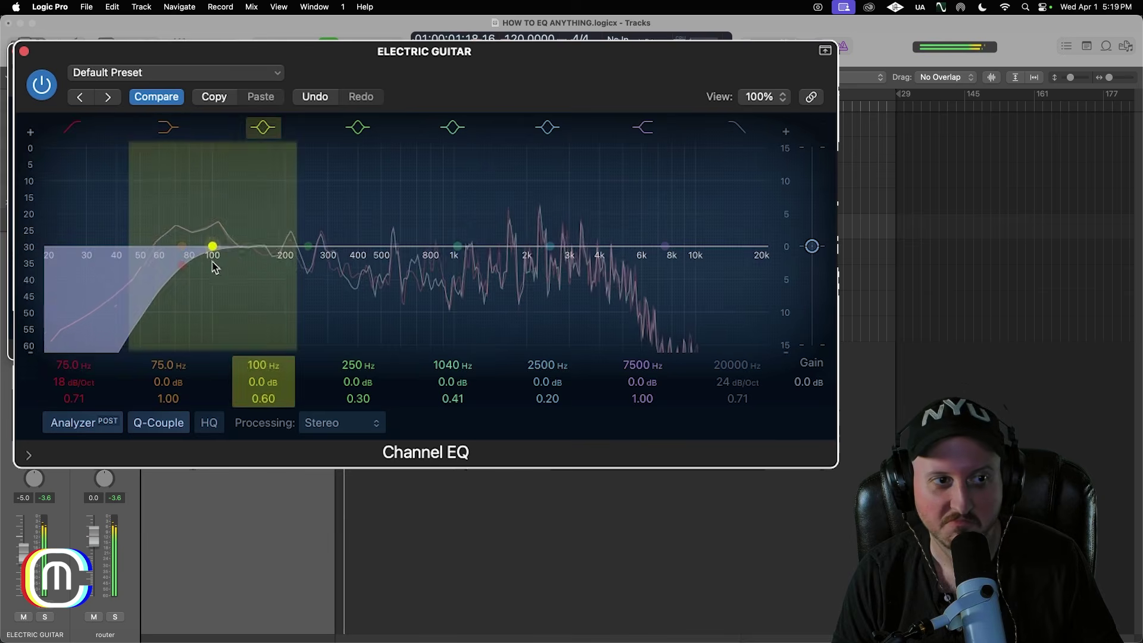
Step: Try a guitar high-shelf boost of +14.6 dB at 6700 Hz, reduce it to +3.2 dB at 6200 Hz, and replace it with a 6 dB/Oct low-pass
mouse_move(668, 246)
left_mouse_down()
mouse_move(658, 141)
mouse_move(648, 148)
left_mouse_up()
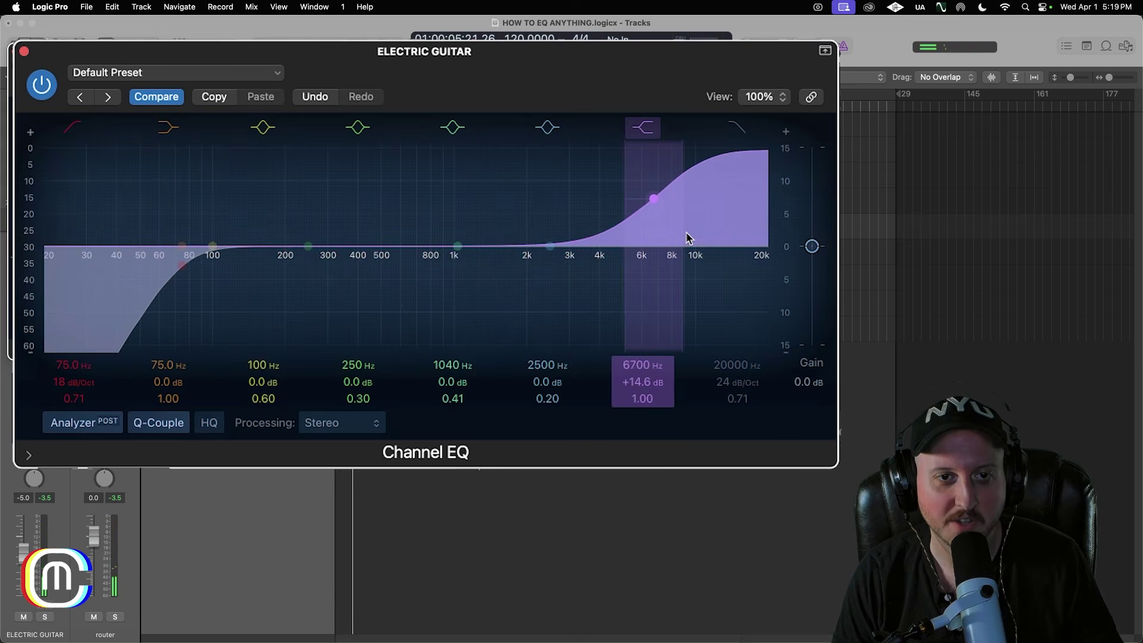
mouse_move(663, 209)
left_mouse_down()
mouse_move(671, 153)
mouse_move(668, 316)
mouse_move(647, 241)
left_mouse_up()
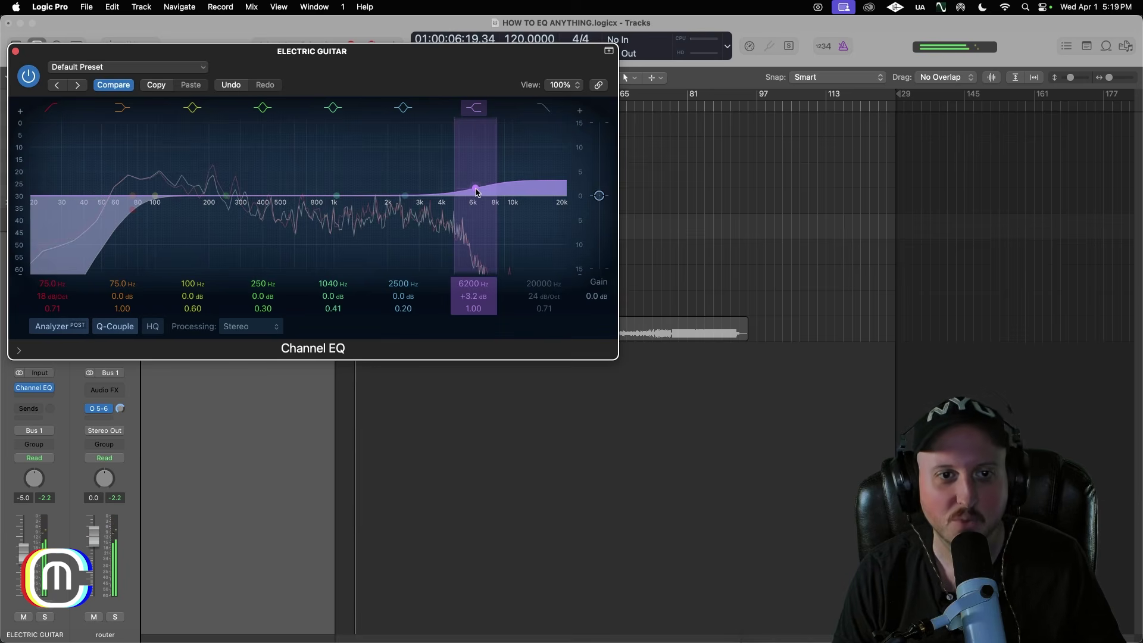
left_click(474, 108)
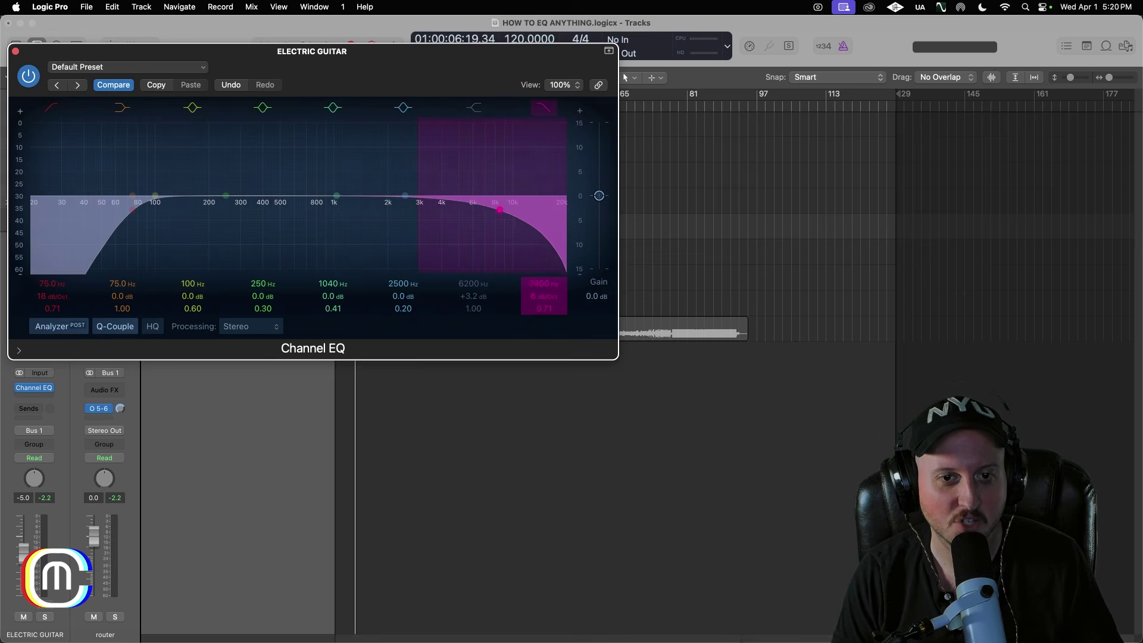
key("space")
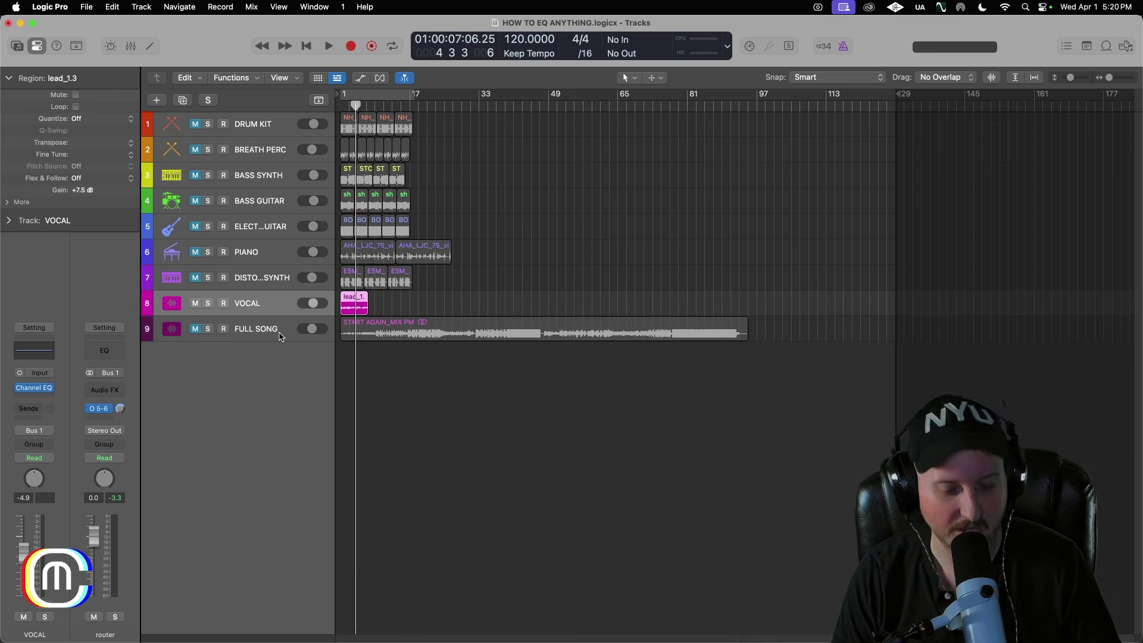
Step: Return to the start, open the Channel EQ on the VOCAL track, and play it to inspect its spectrum
key("Return")
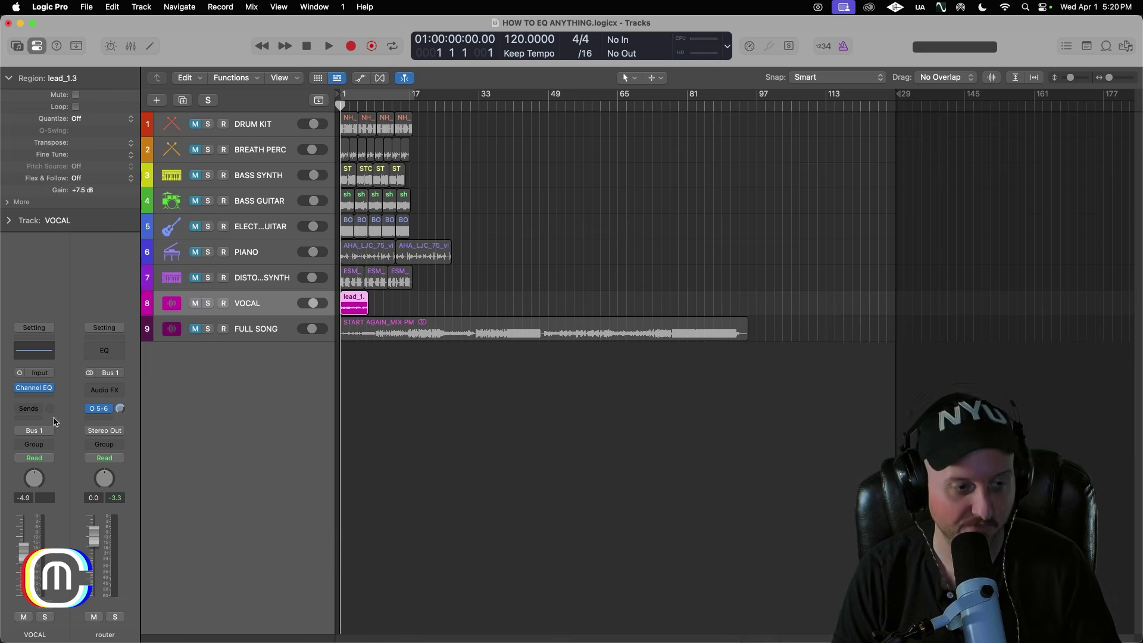
left_click(46, 390)
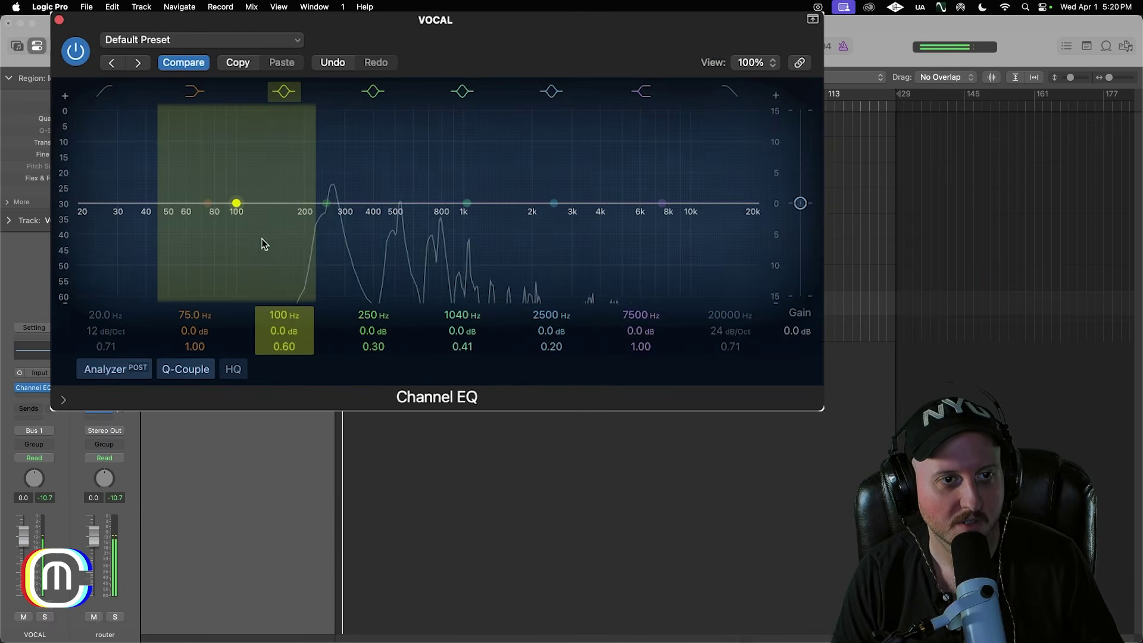
left_click(328, 197)
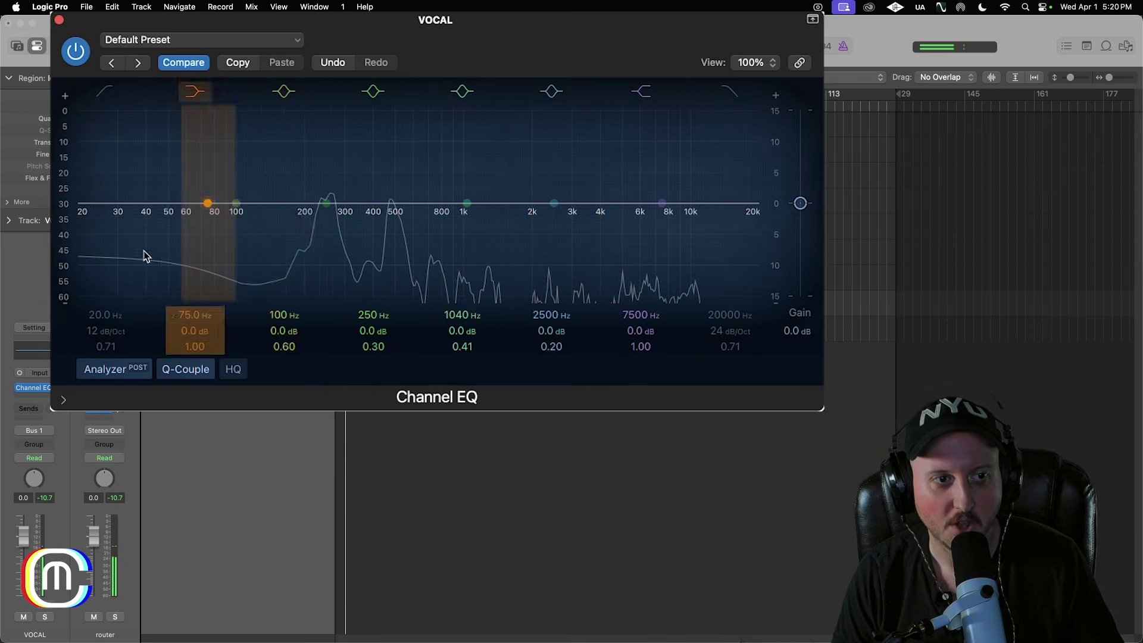
Step: Turn on the VOCAL high-pass filter at 136 Hz with a 24 dB/Oct slope
left_click(98, 103)
left_click_drag(102, 312, 102, 280)
left_click_drag(102, 341, 101, 322)
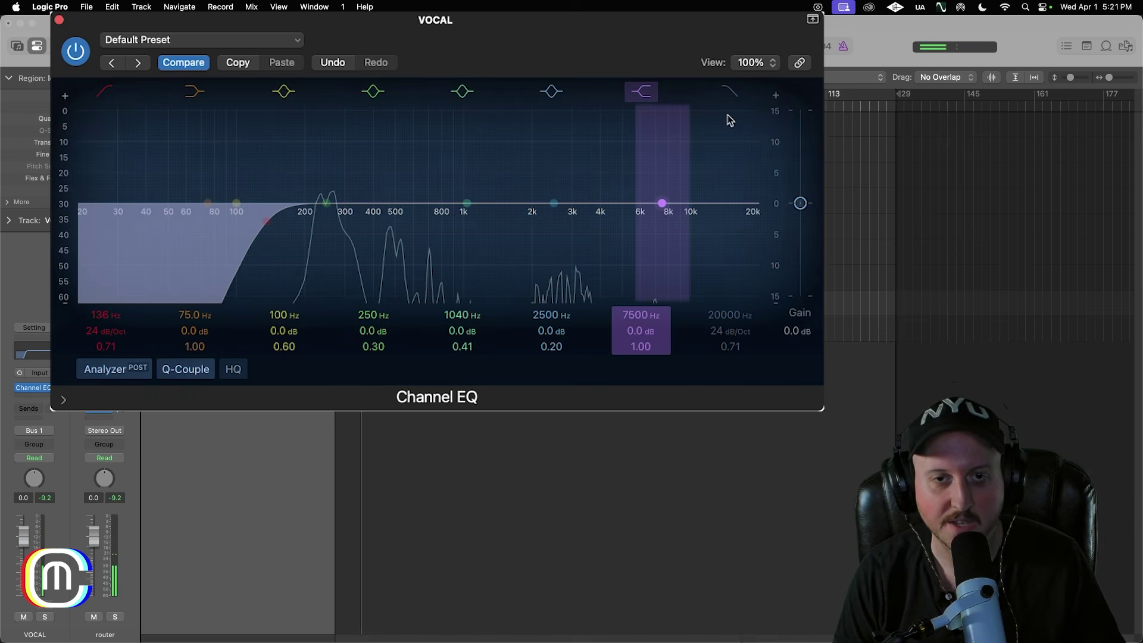
Step: Try a low-pass filter on the VOCAL track by lowering its cutoff from 20000 Hz
left_click_drag(678, 32, 639, 34)
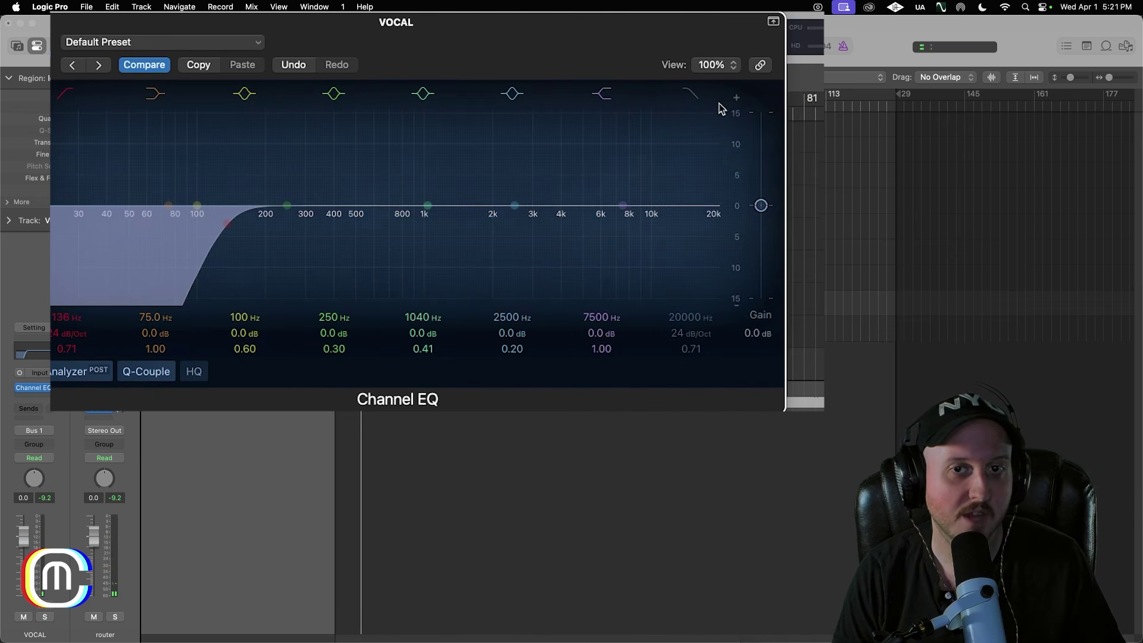
left_click(697, 103)
left_click_drag(718, 224, 636, 223)
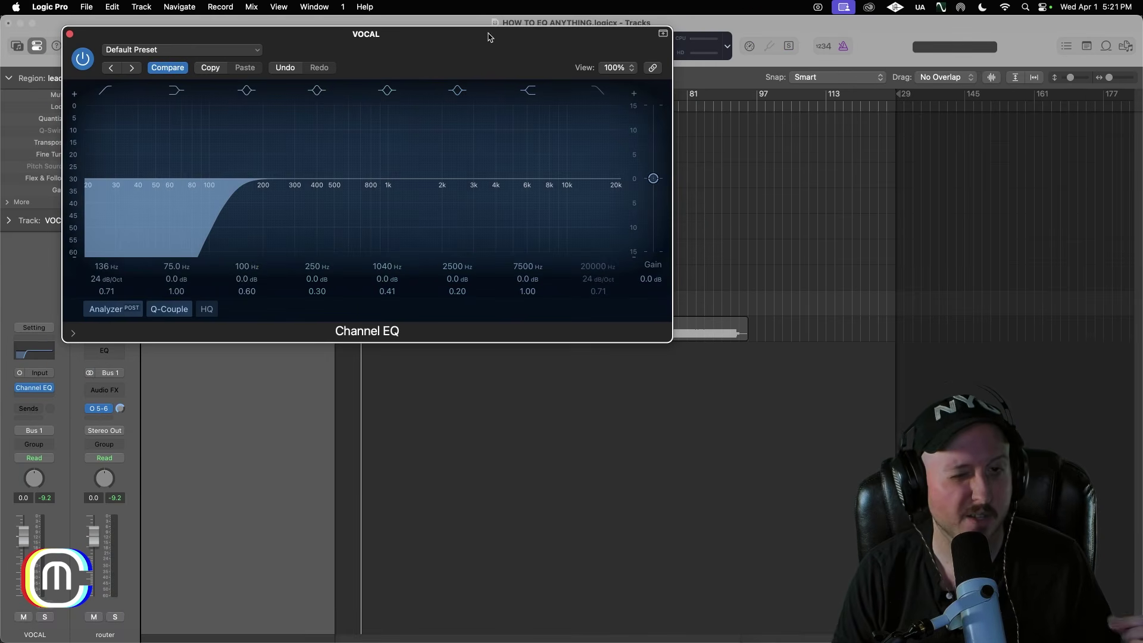
left_click_drag(489, 36, 527, 96)
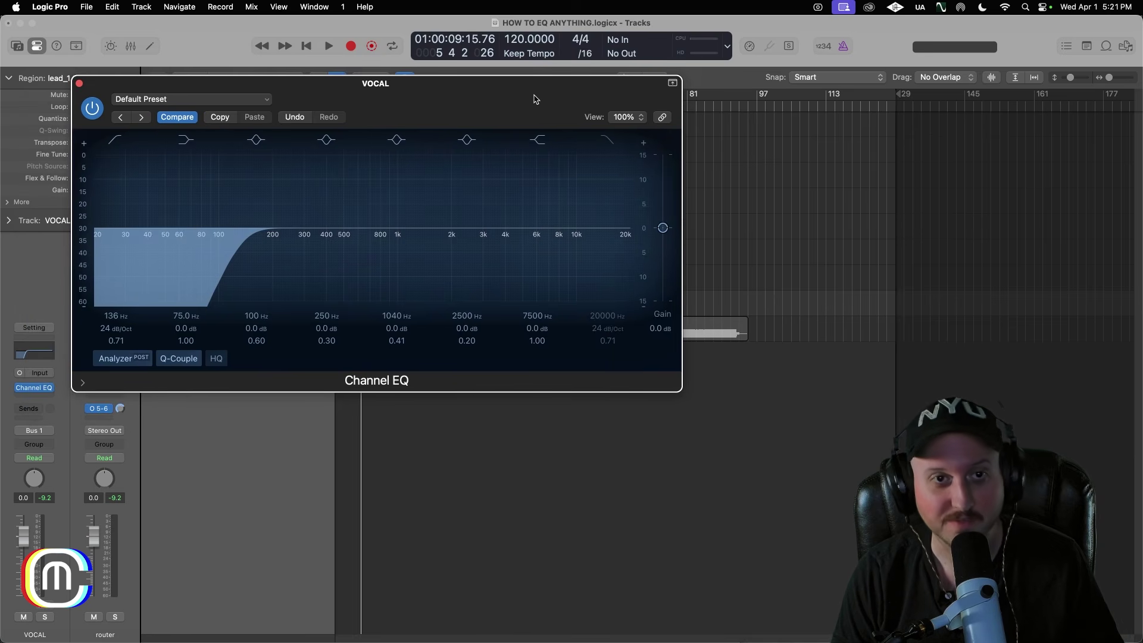
left_click_drag(530, 98, 543, 84)
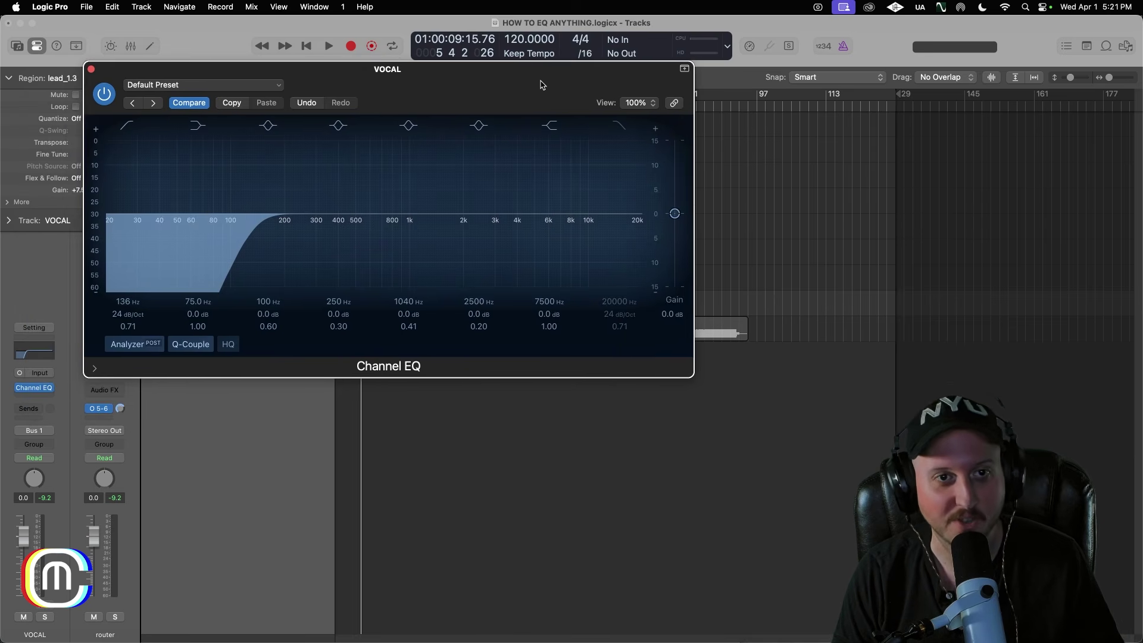
Step: Set the VOCAL low-pass filter to 12000 Hz with a 6 dB/Oct slope, then close its EQ
left_click_drag(634, 215, 586, 227)
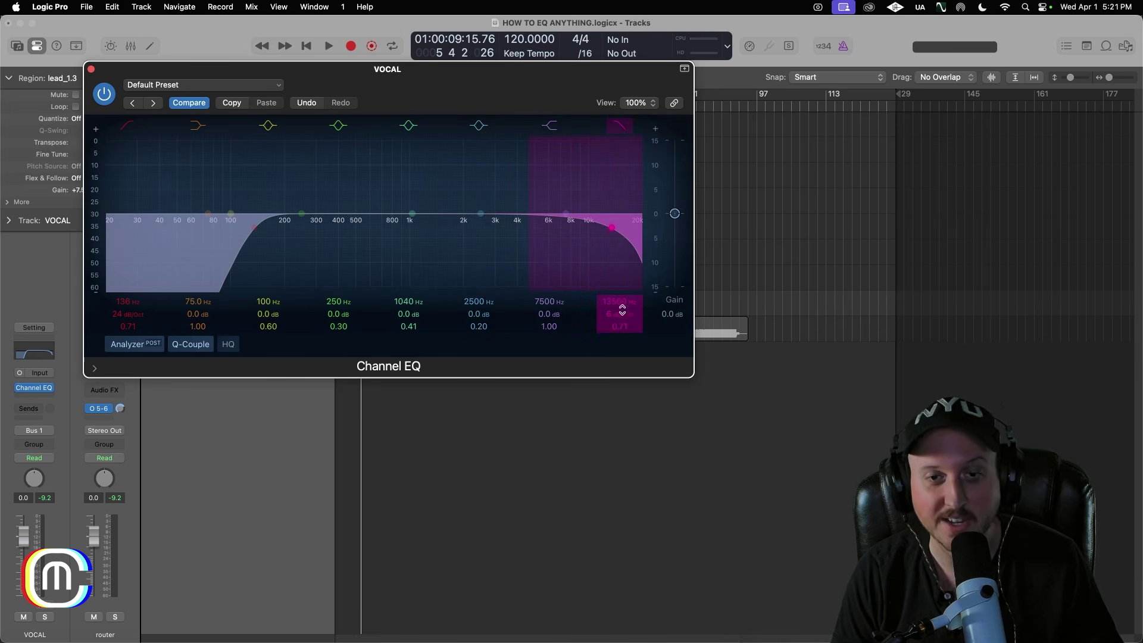
left_click_drag(622, 299, 622, 309)
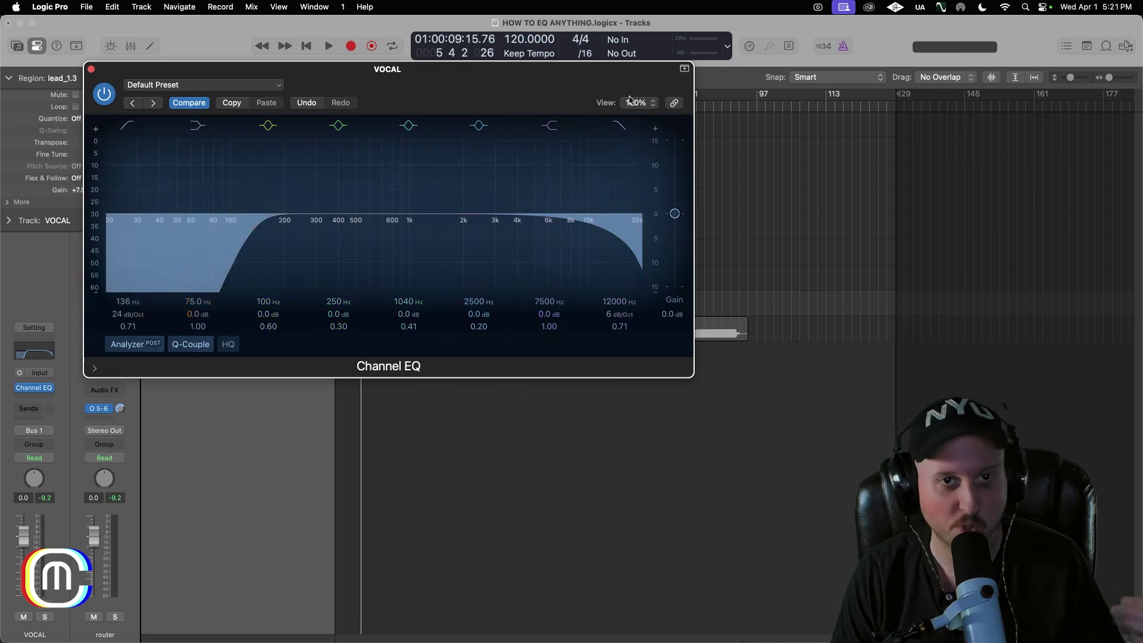
key("super+w")
Step: Open the Channel EQ on the DRUM KIT track and replace its high-pass filter with a low-shelf boost of +7.8 dB at 163 Hz
left_click(272, 162)
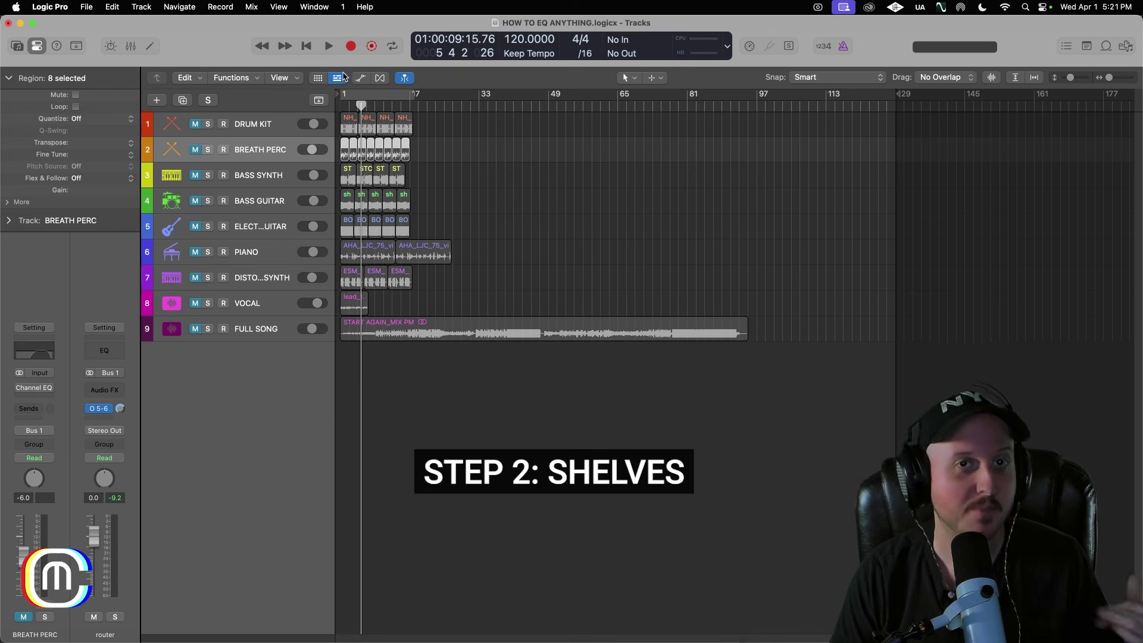
left_click(255, 129)
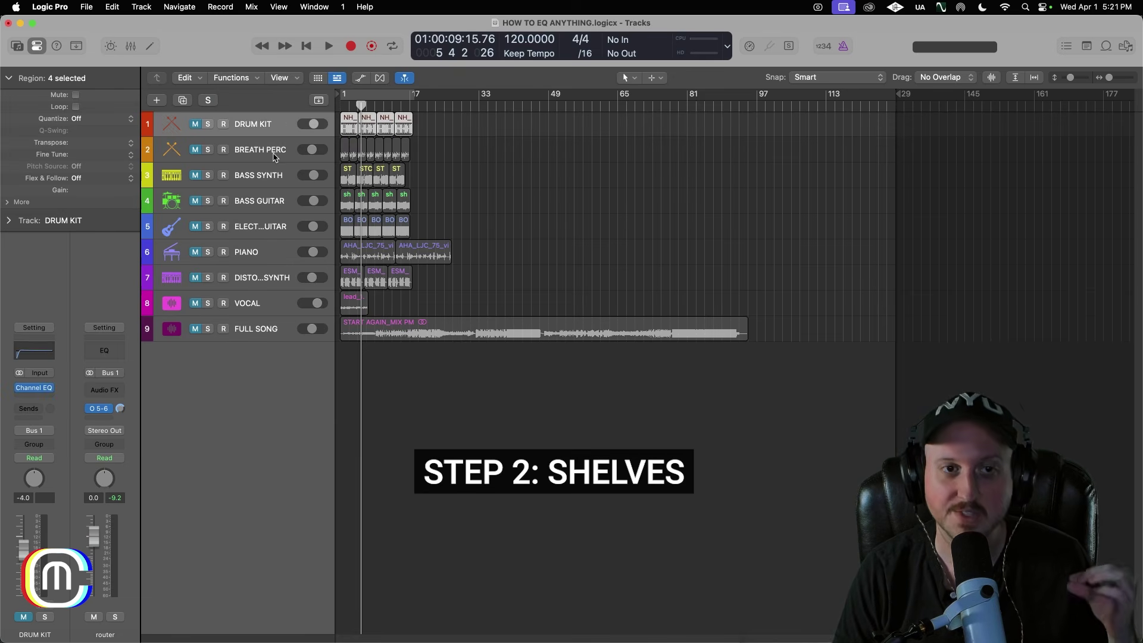
left_click(34, 350)
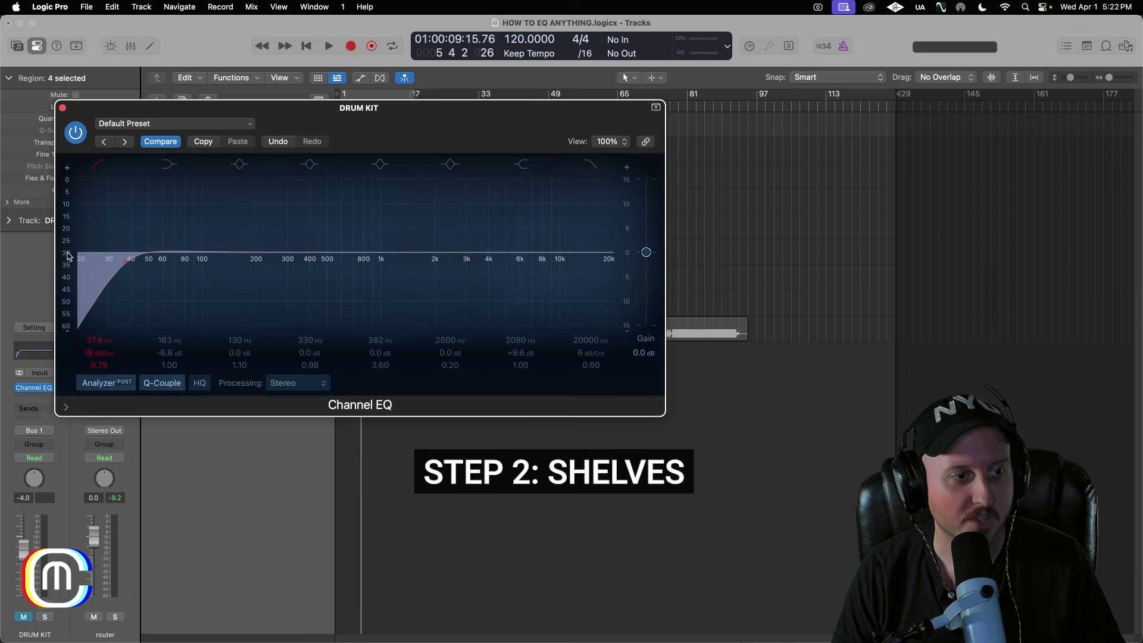
left_click_drag(240, 286, 240, 215)
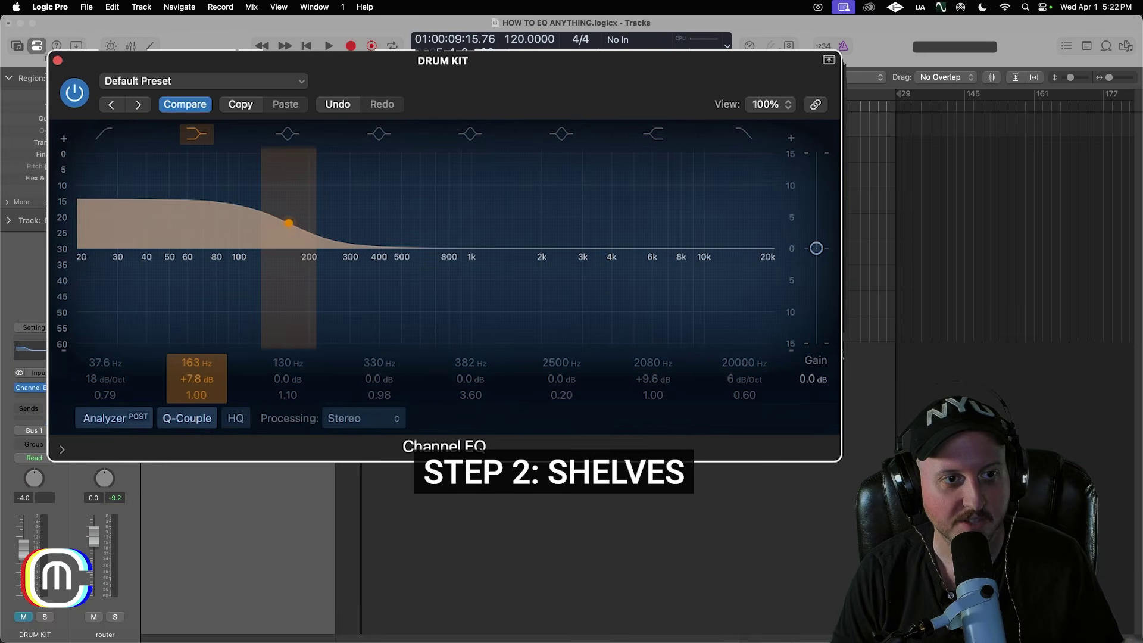
Step: Turn on the DRUM KIT high shelf at 1850 Hz with +7.3 dB and move the low shelf to 236 Hz with +6.1 dB
left_click(653, 133)
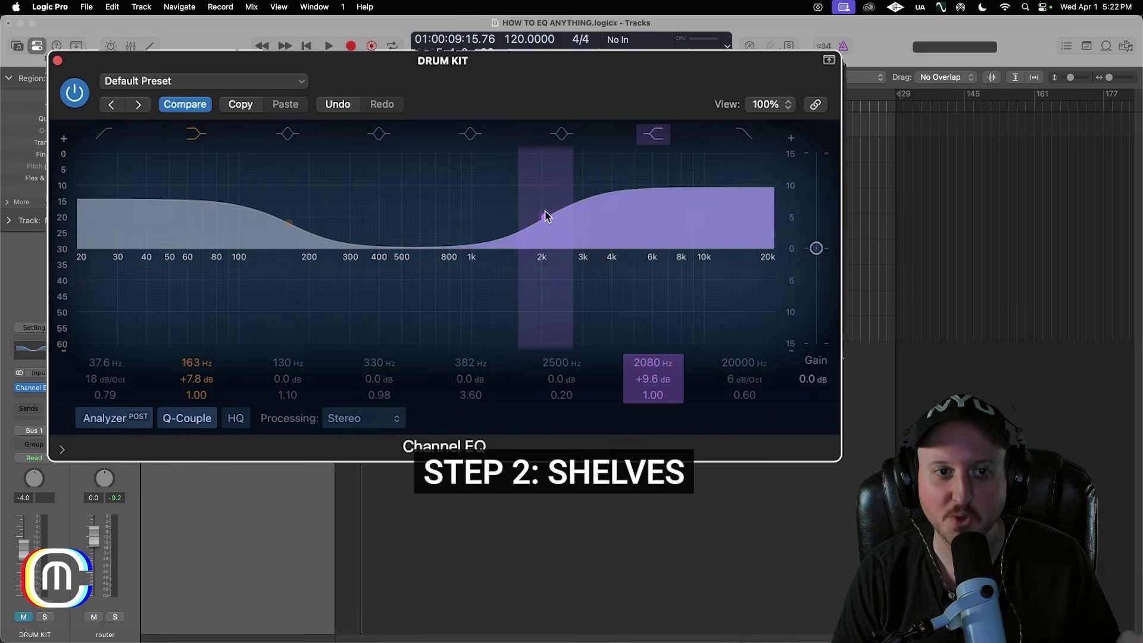
mouse_move(545, 217)
left_mouse_down()
mouse_move(427, 242)
mouse_move(459, 204)
mouse_move(488, 231)
mouse_move(537, 221)
mouse_move(534, 234)
left_mouse_up()
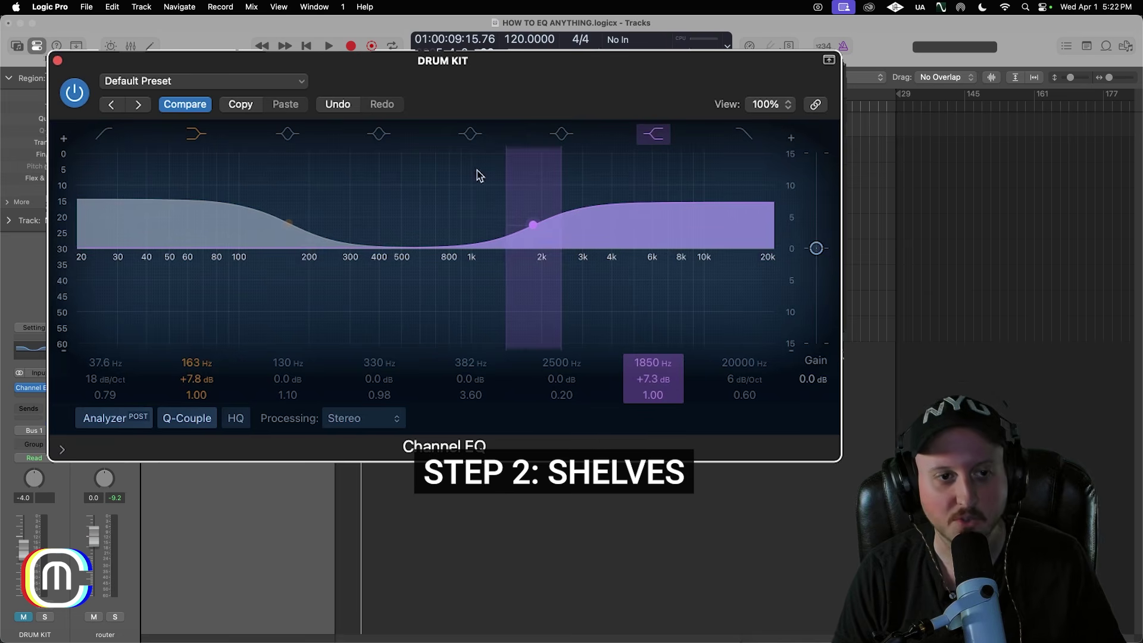
left_click_drag(288, 224, 350, 254)
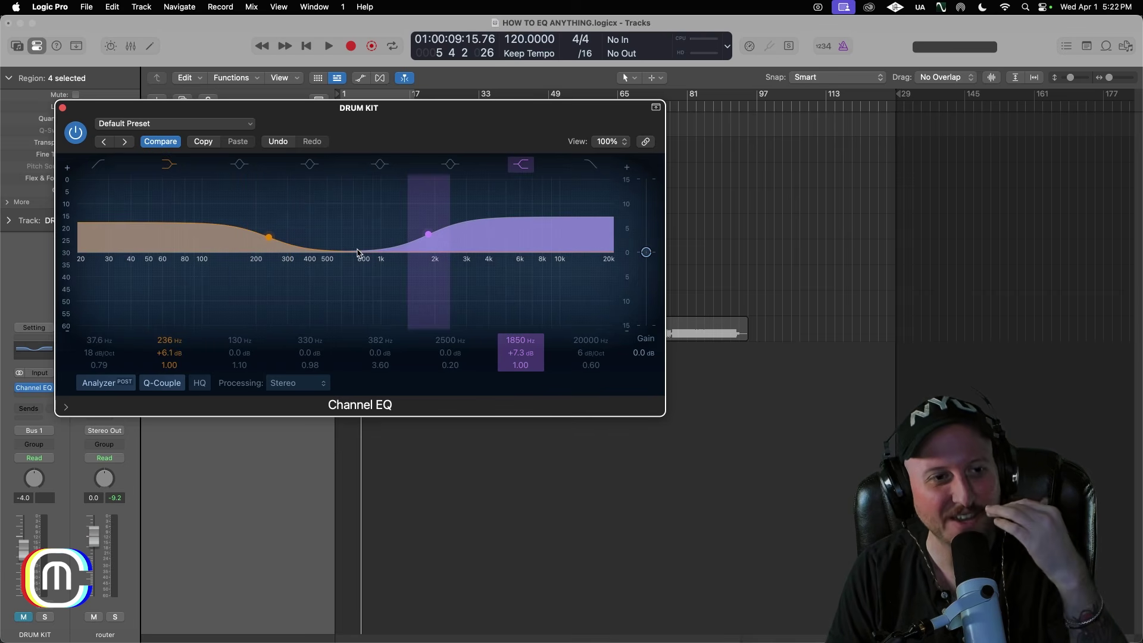
Step: Turn off both DRUM KIT shelves and try a narrow bell boost of +11.7 dB at 840 Hz during playback
left_click(165, 164)
left_click(520, 164)
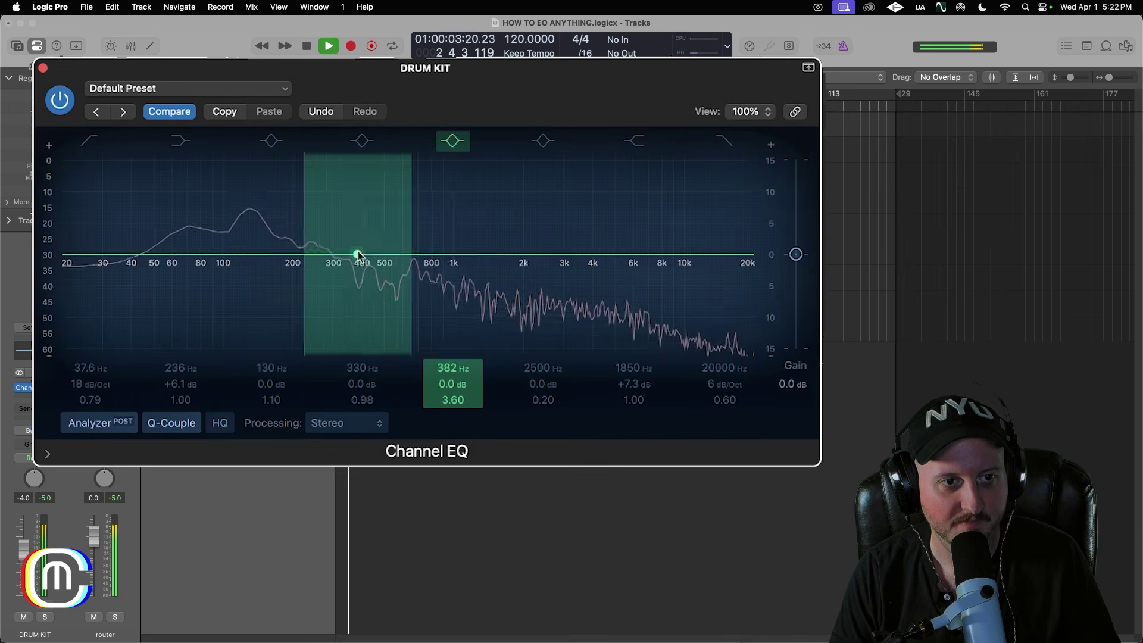
left_click_drag(357, 255, 441, 174)
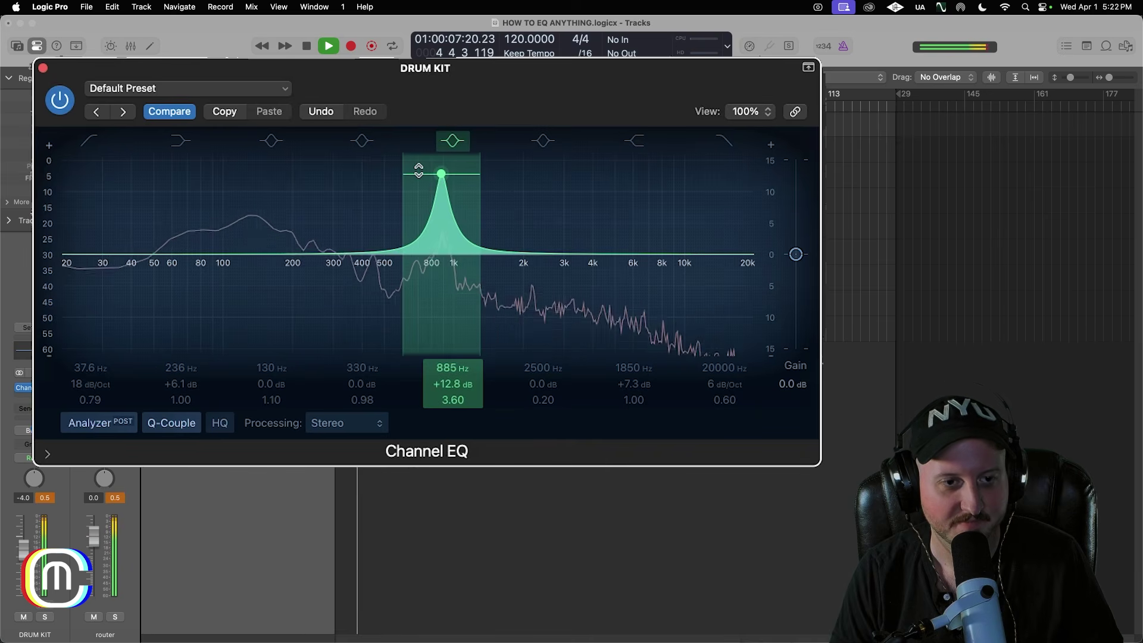
key("space")
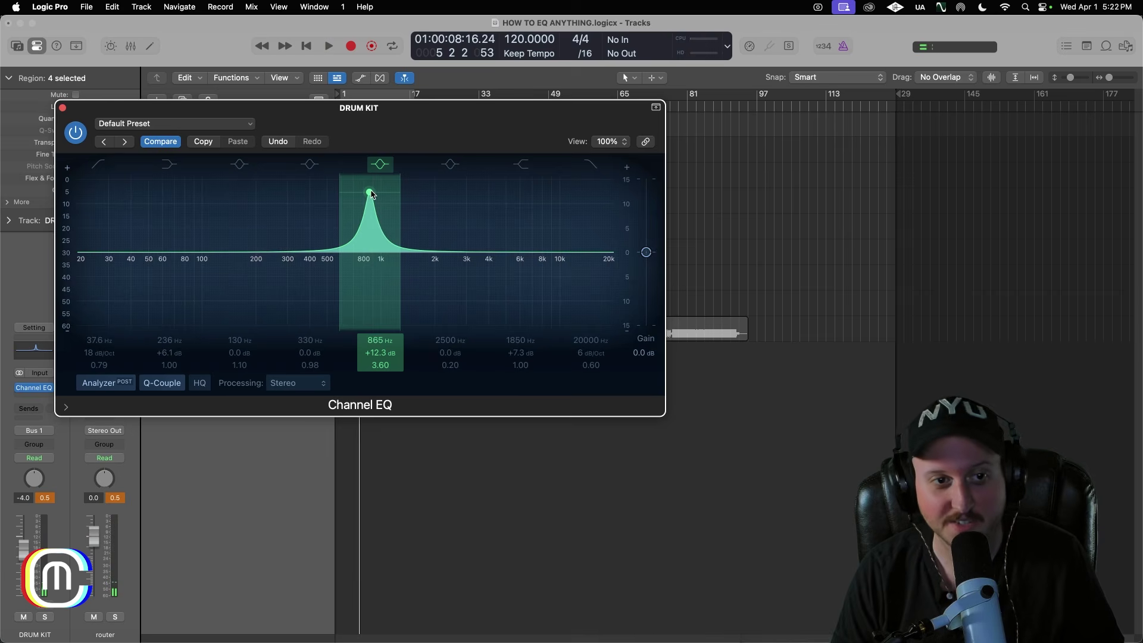
mouse_move(370, 193)
left_mouse_down()
mouse_move(365, 206)
mouse_move(368, 194)
left_mouse_up()
key("space")
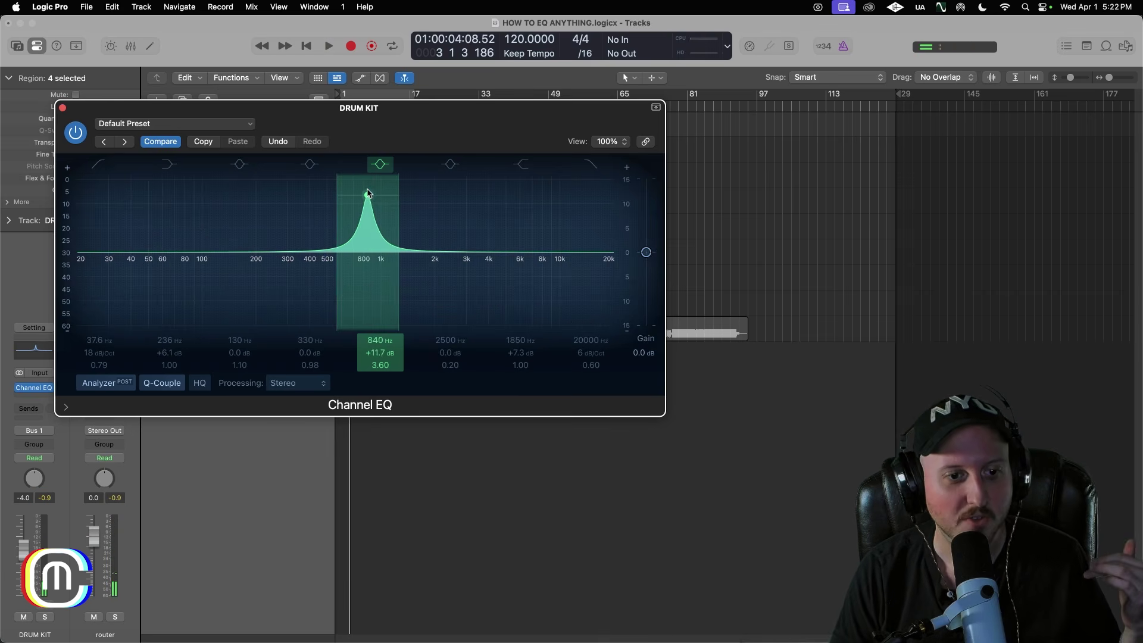
Step: Widen the DRUM KIT bell to a Q of 0.33, move it to 940 Hz at +7.7 dB, and compare playback with and without it
left_click_drag(381, 365, 385, 374)
left_click_drag(367, 195, 367, 198)
key("space")
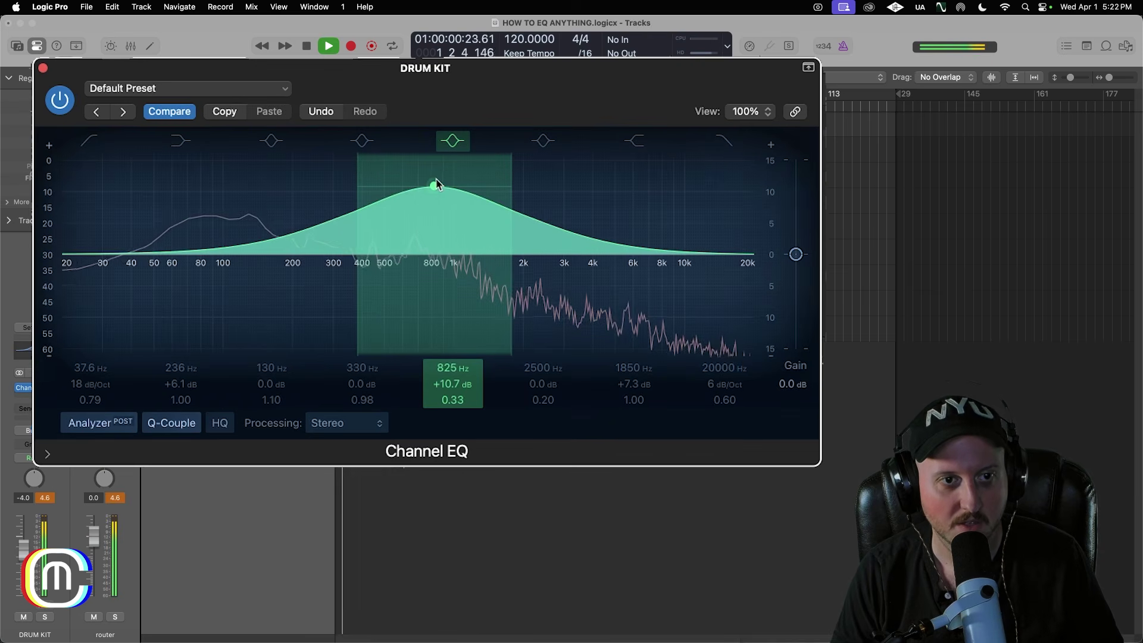
left_click_drag(436, 184, 448, 206)
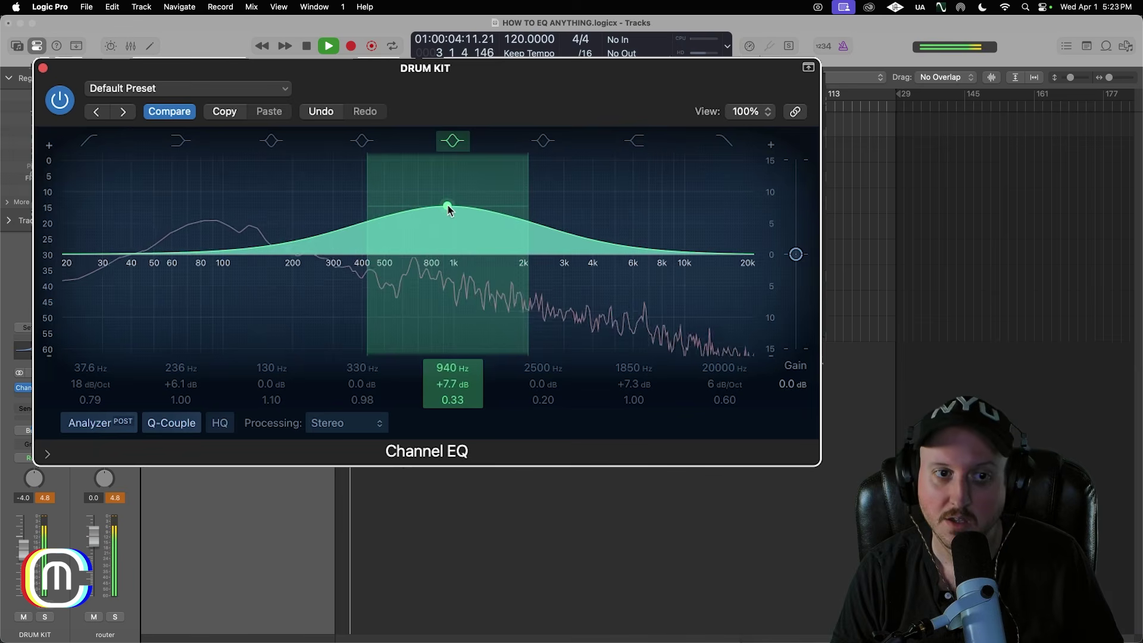
left_click(444, 141)
left_click(443, 144)
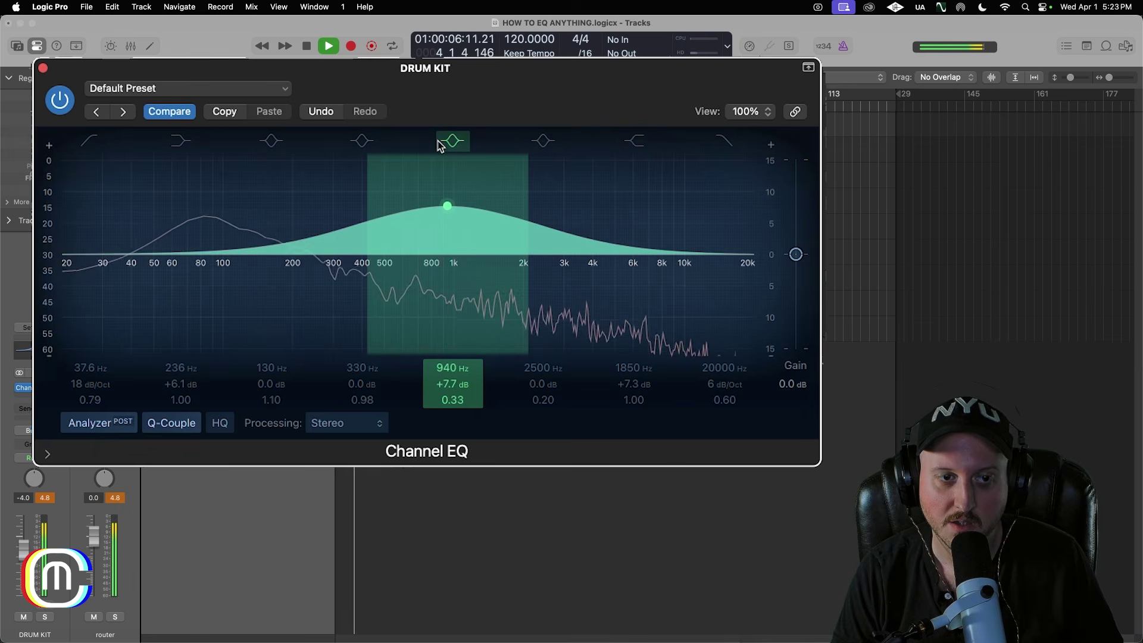
key("space")
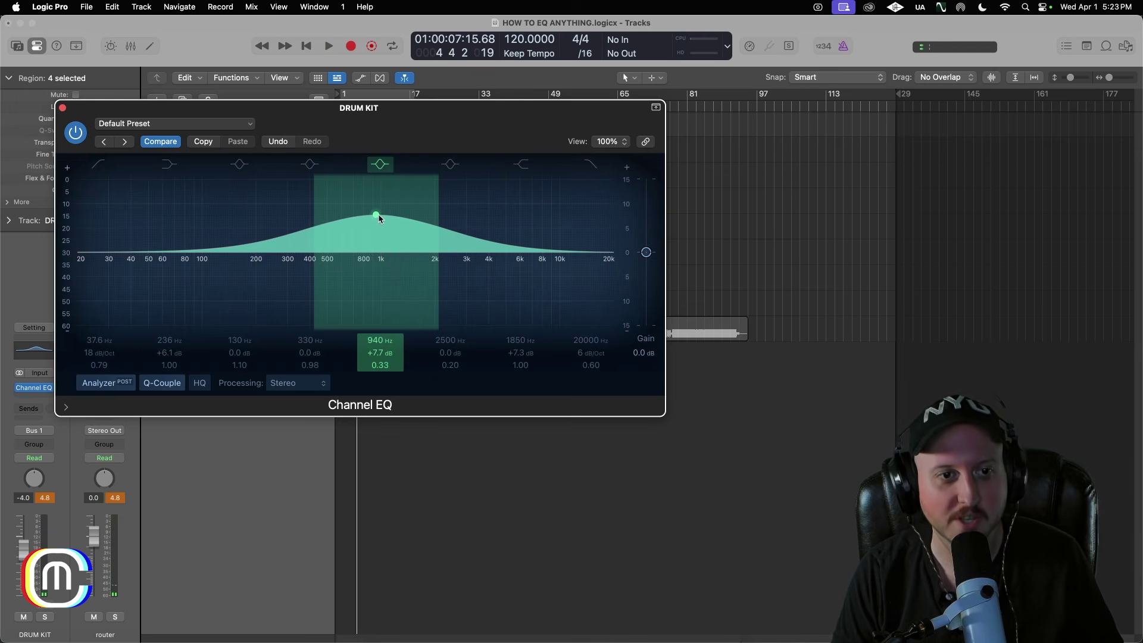
Step: Reduce the wide DRUM KIT bell to +4.9 dB at 970 Hz and compare playback with the band on and off
left_click_drag(381, 216, 382, 236)
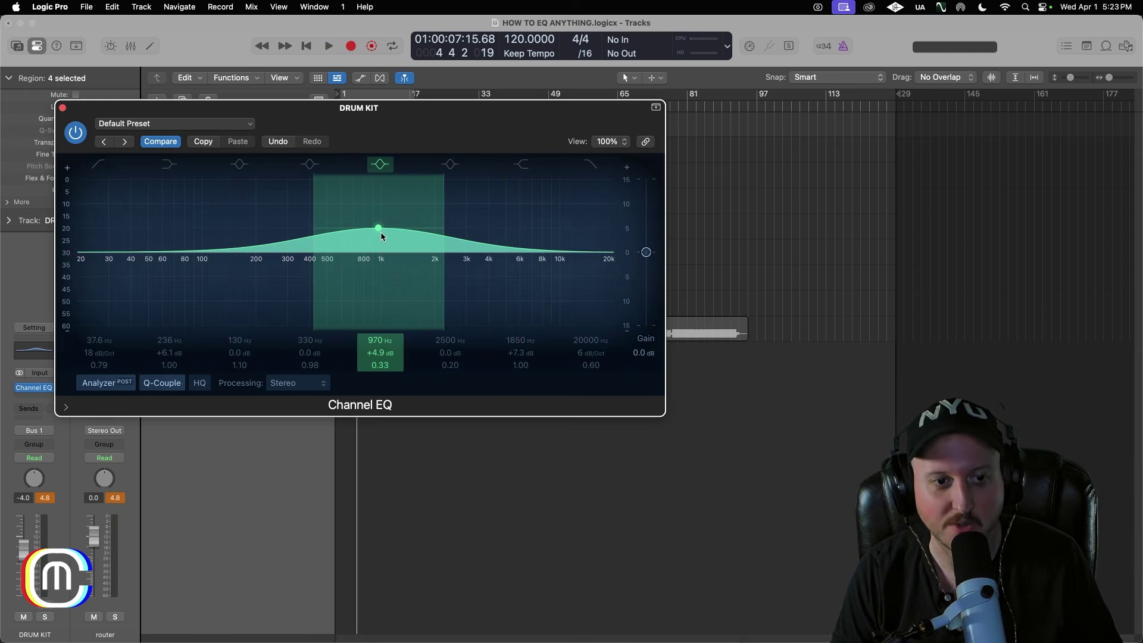
key("space")
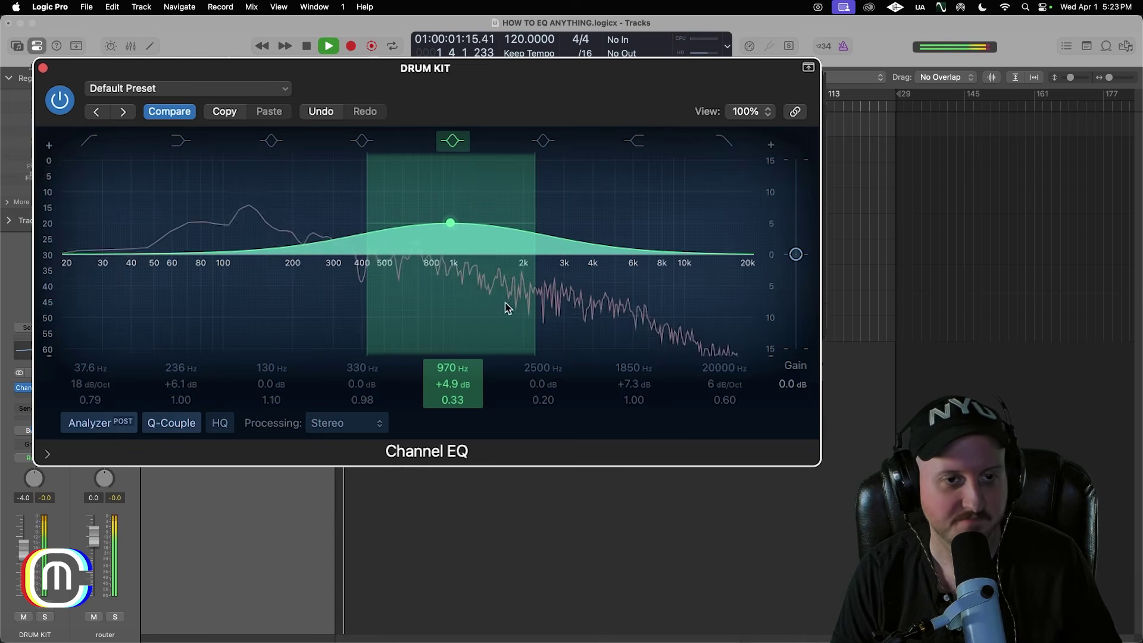
left_click(455, 141)
left_click(455, 141)
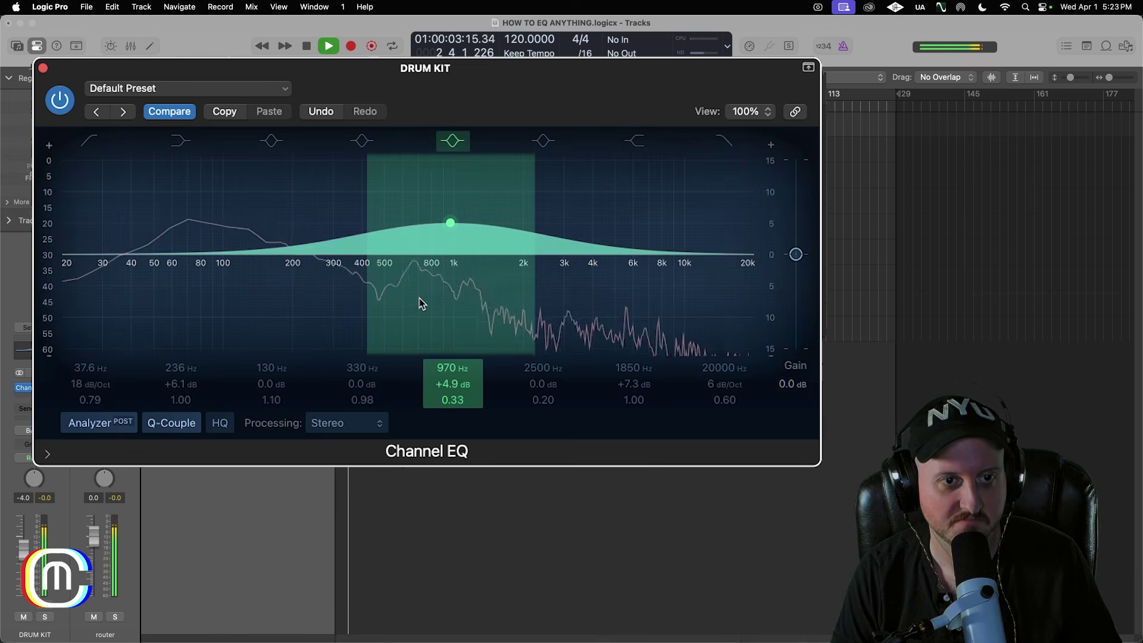
key("space")
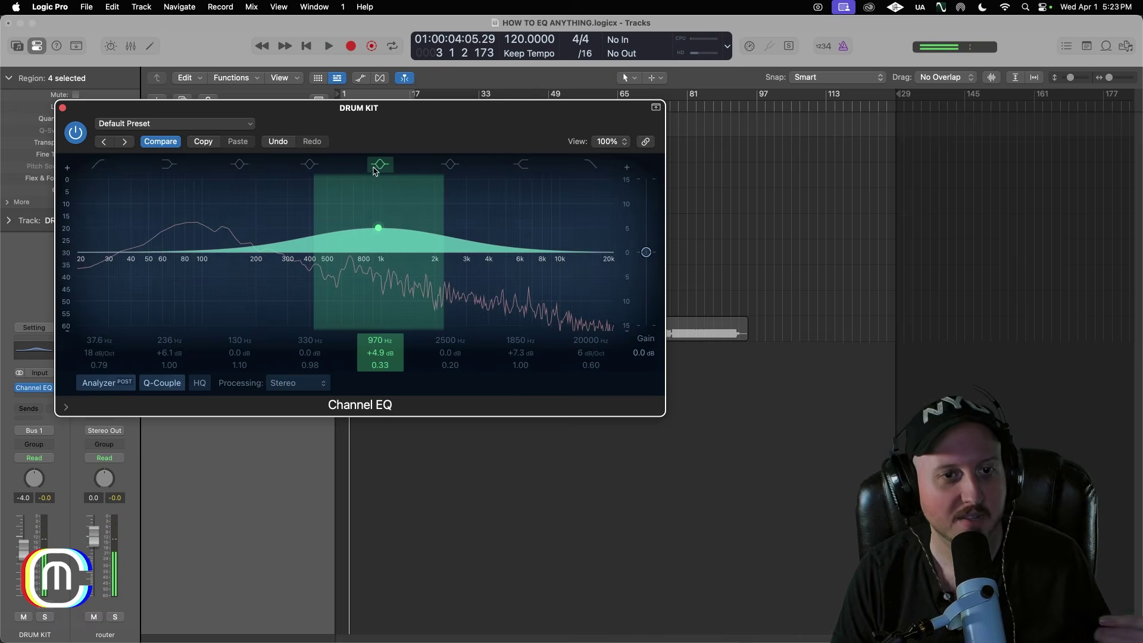
Step: Replace the bell with both shelves, setting the low shelf to +5.7 dB at 350 Hz and the high shelf to +0.1 dB at 2940 Hz
left_click(374, 167)
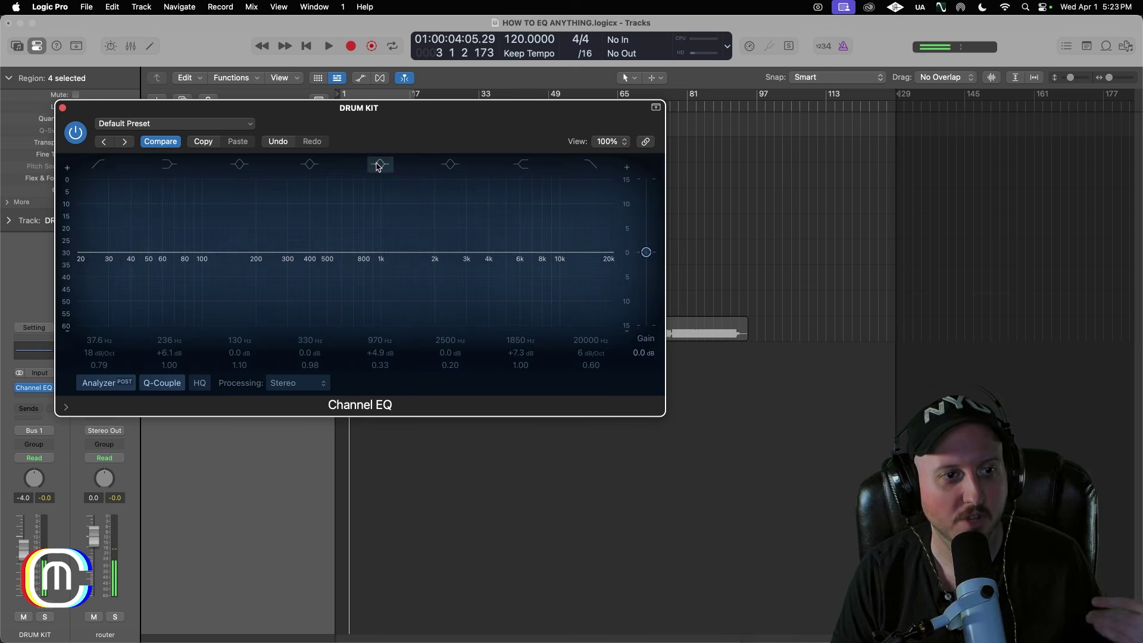
left_click(170, 165)
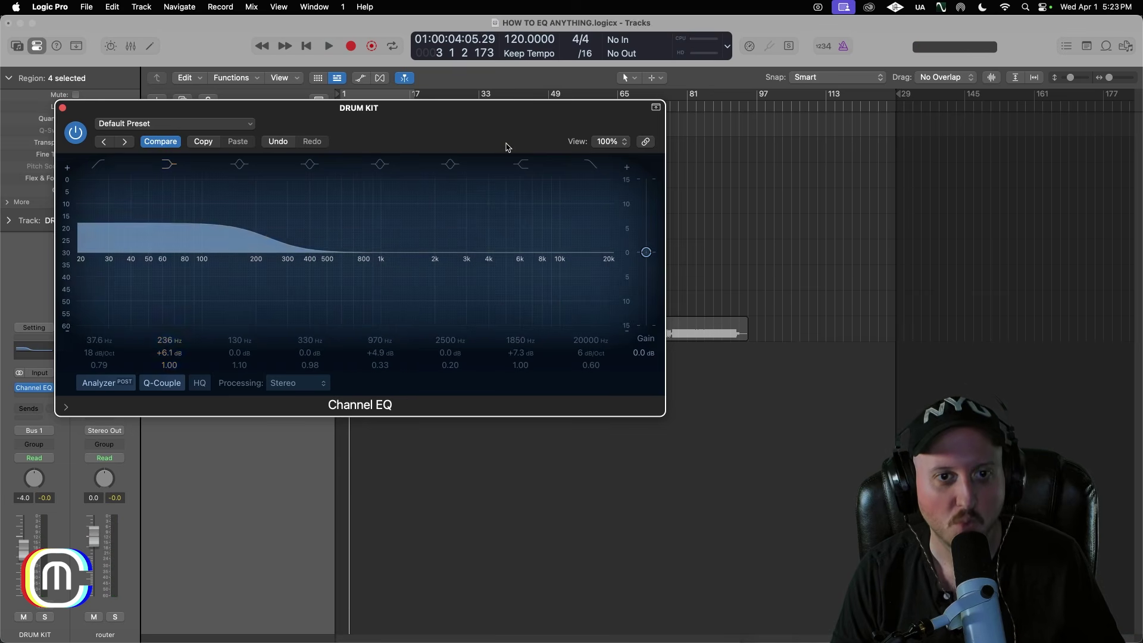
left_click(520, 164)
left_click_drag(422, 233, 398, 237)
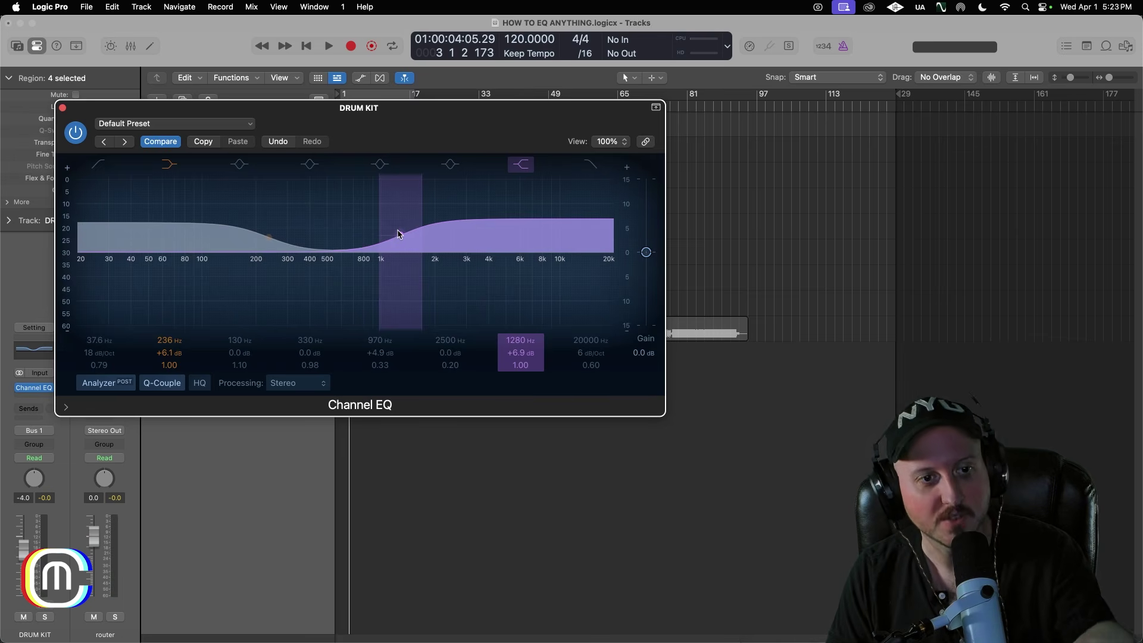
left_click_drag(398, 234, 413, 233)
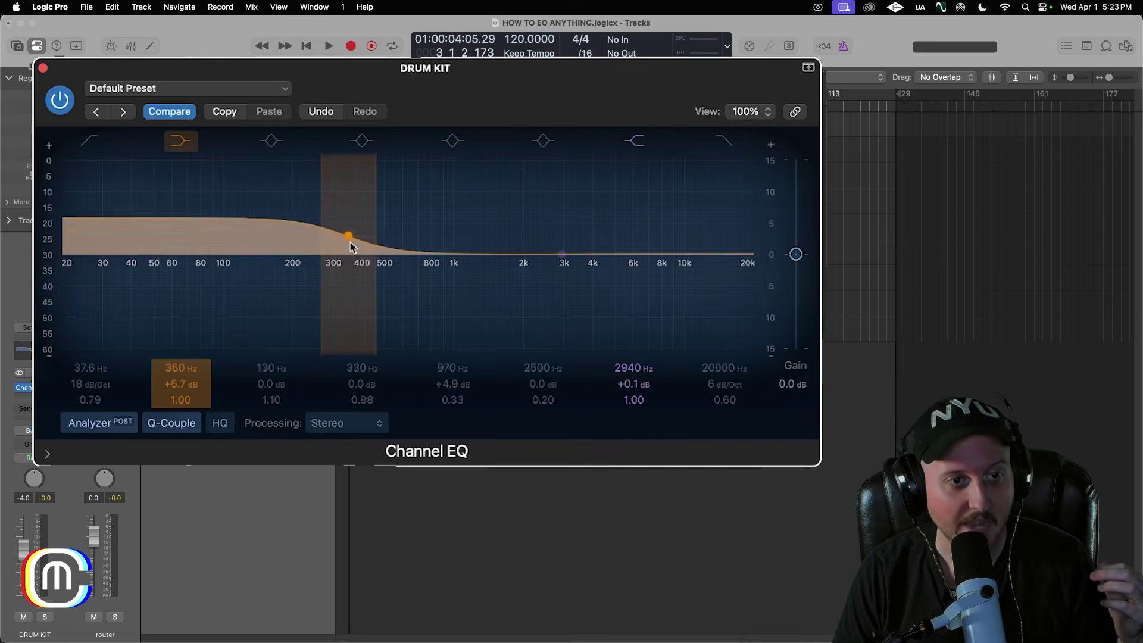
Step: Flatten the low shelf to +0.1 dB at 484 Hz and try the high shelf at -6.0 dB, settling on +2.7 dB at 1640 Hz
left_click_drag(349, 243, 377, 251)
left_click_drag(561, 256, 511, 257)
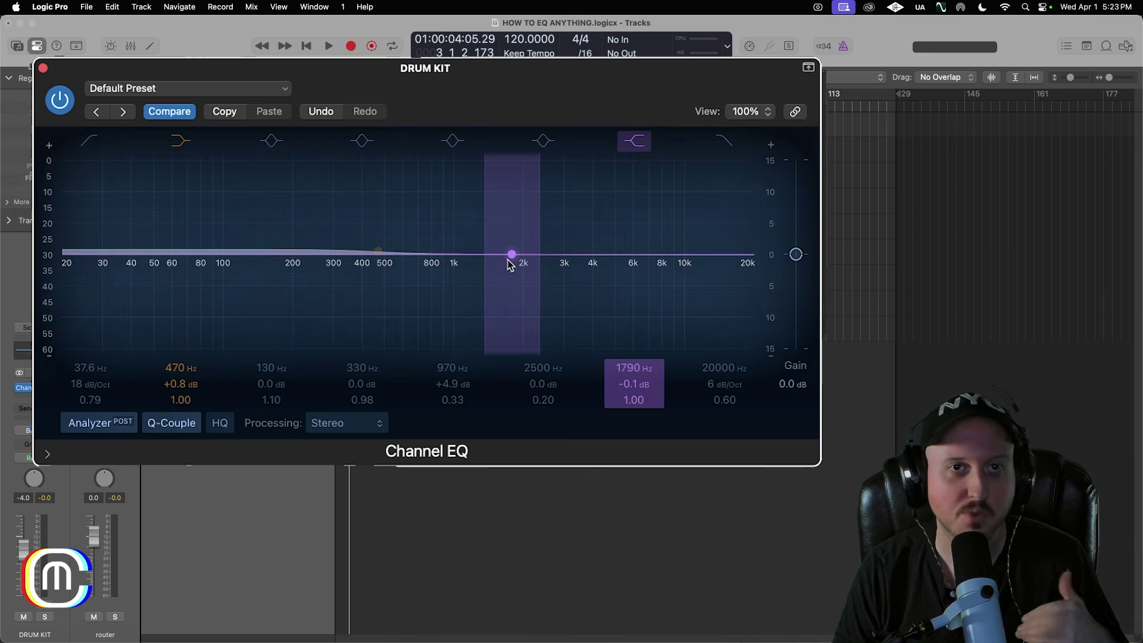
left_click_drag(378, 255, 381, 256)
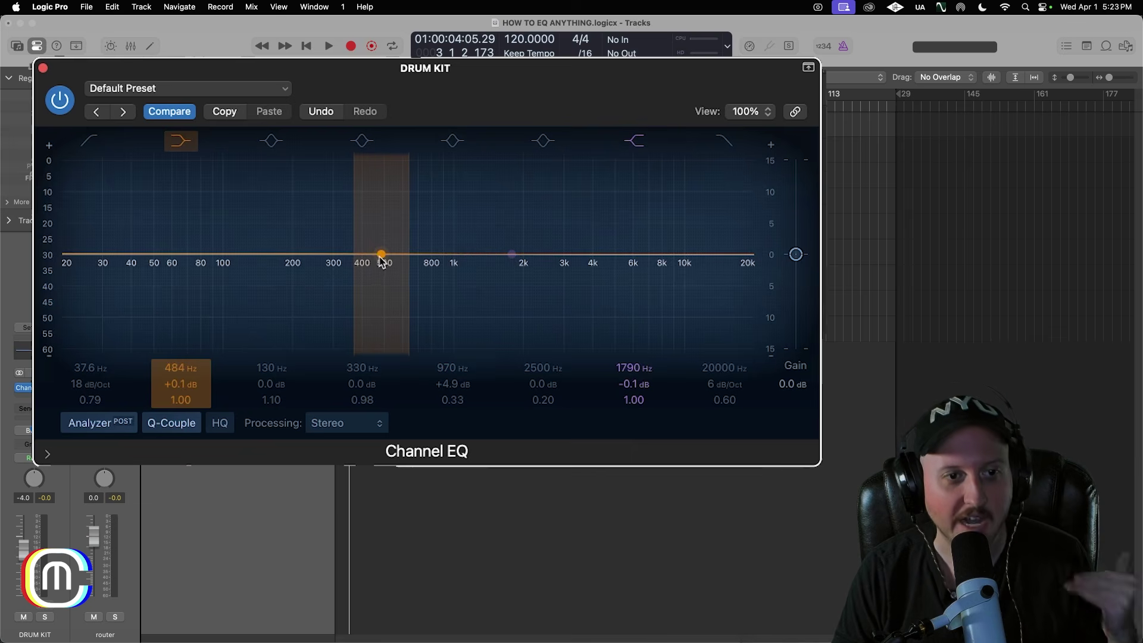
left_click_drag(513, 255, 495, 294)
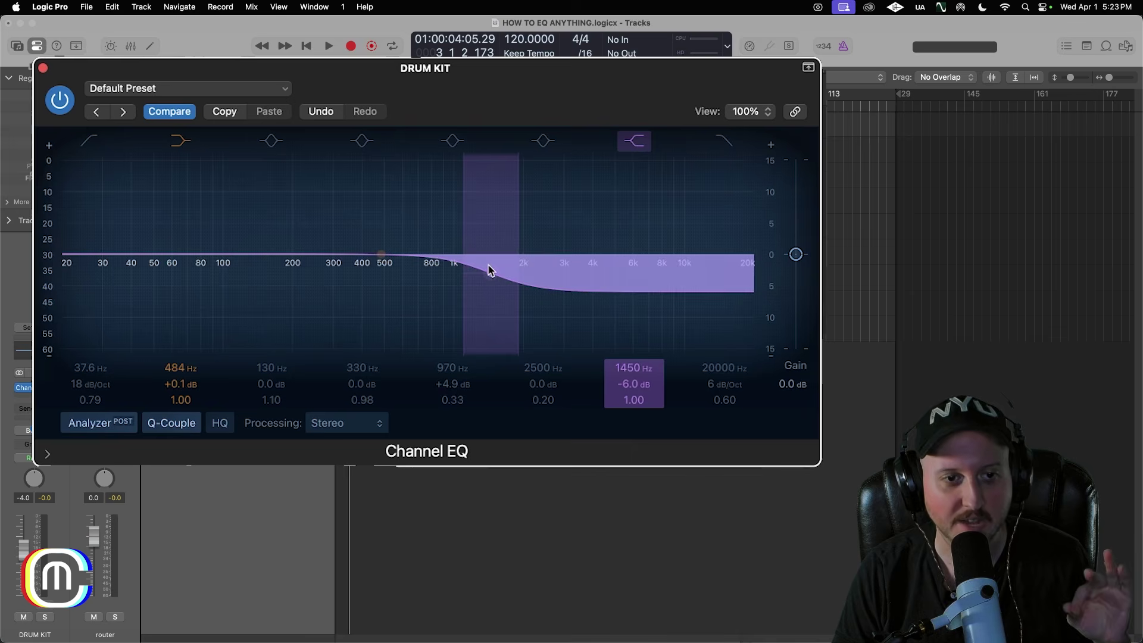
left_click_drag(490, 270, 503, 203)
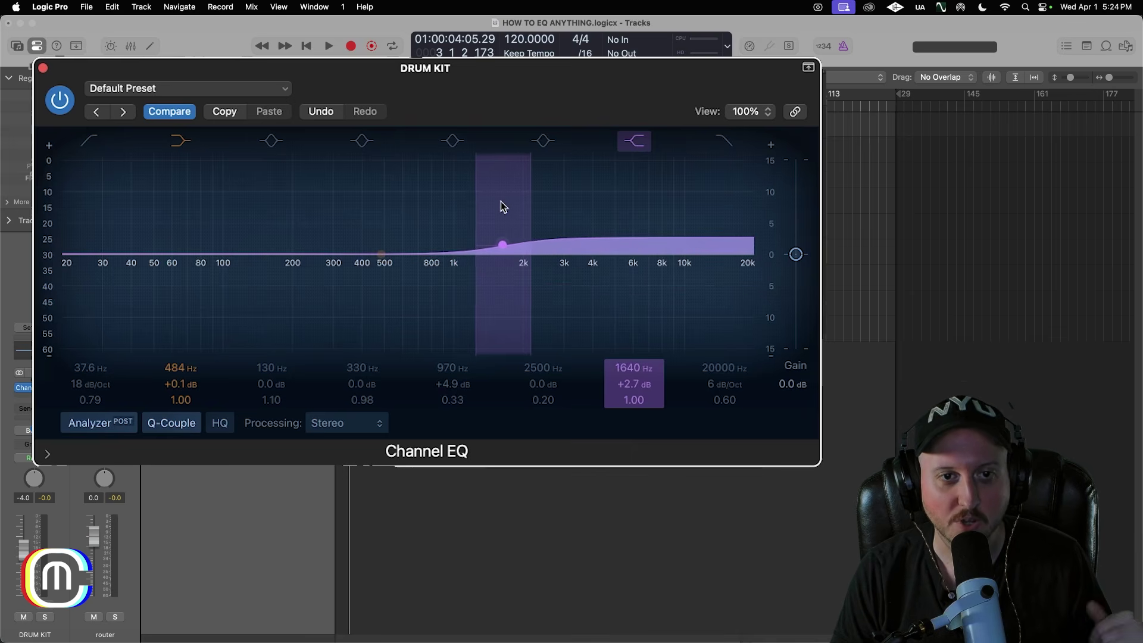
Step: Replace the DRUM KIT high shelf with a bell boost of +5.6 dB at 2620 Hz with a Q of 0.93
left_click(543, 141)
left_click_drag(541, 266, 634, 218)
left_click(636, 142)
left_click_drag(538, 404, 541, 399)
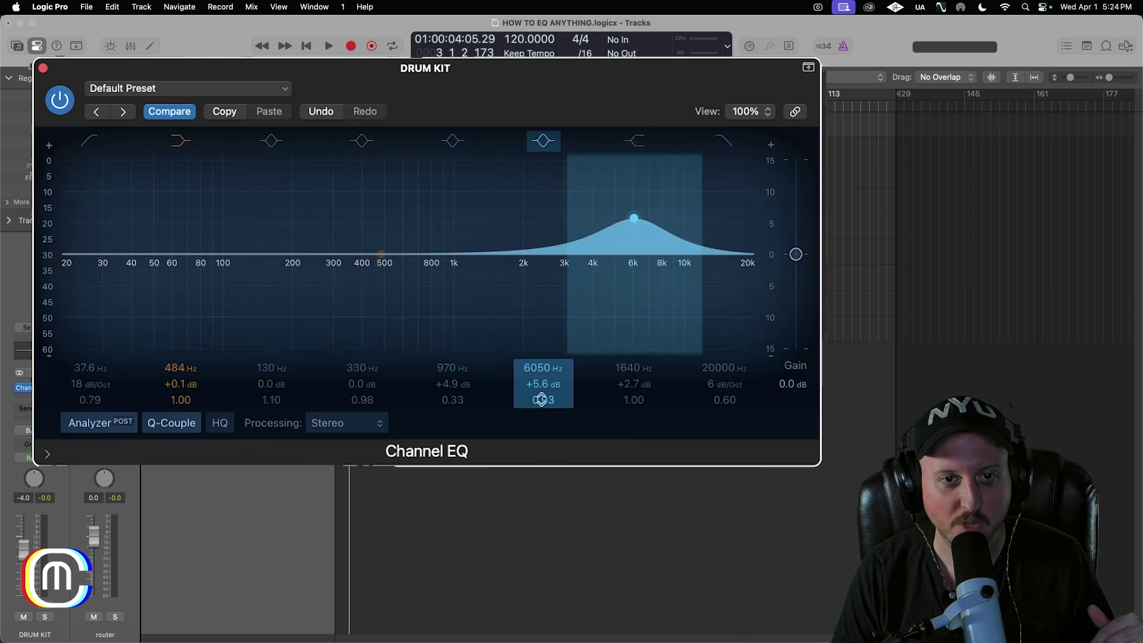
left_click_drag(628, 213, 548, 216)
Step: Combine a bell of +4.9 dB at 3740 Hz and Q 2.20 with one of +6.4 dB at 8250 Hz, and audition the drums
left_click(453, 141)
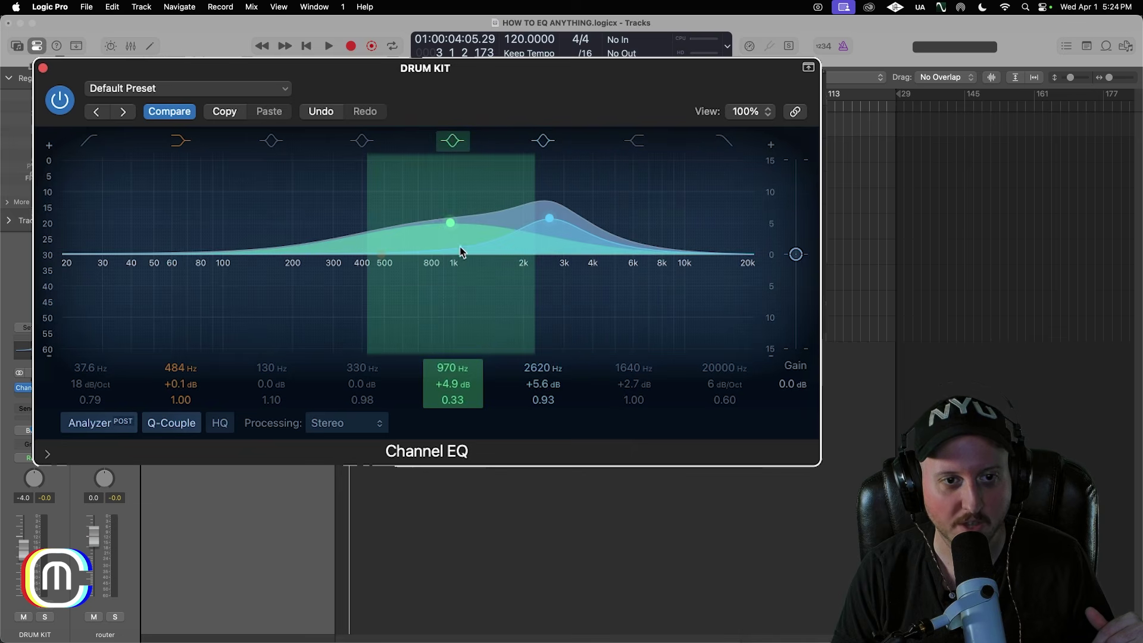
left_click_drag(450, 225, 461, 206)
left_click_drag(453, 400, 453, 387)
left_click_drag(548, 218, 665, 213)
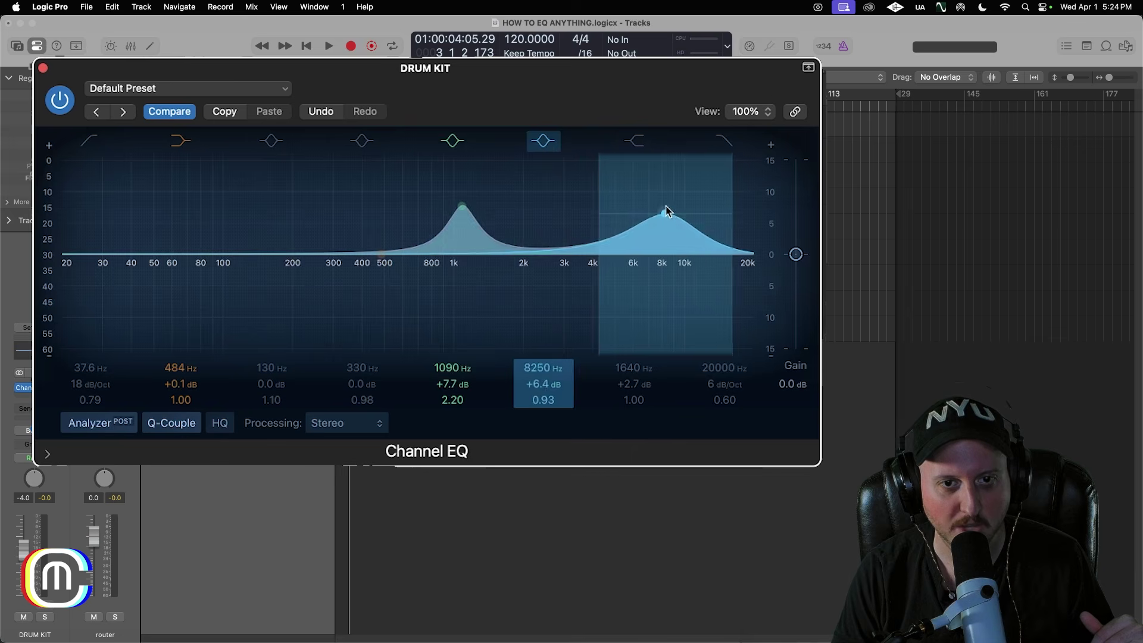
left_click_drag(462, 206, 585, 227)
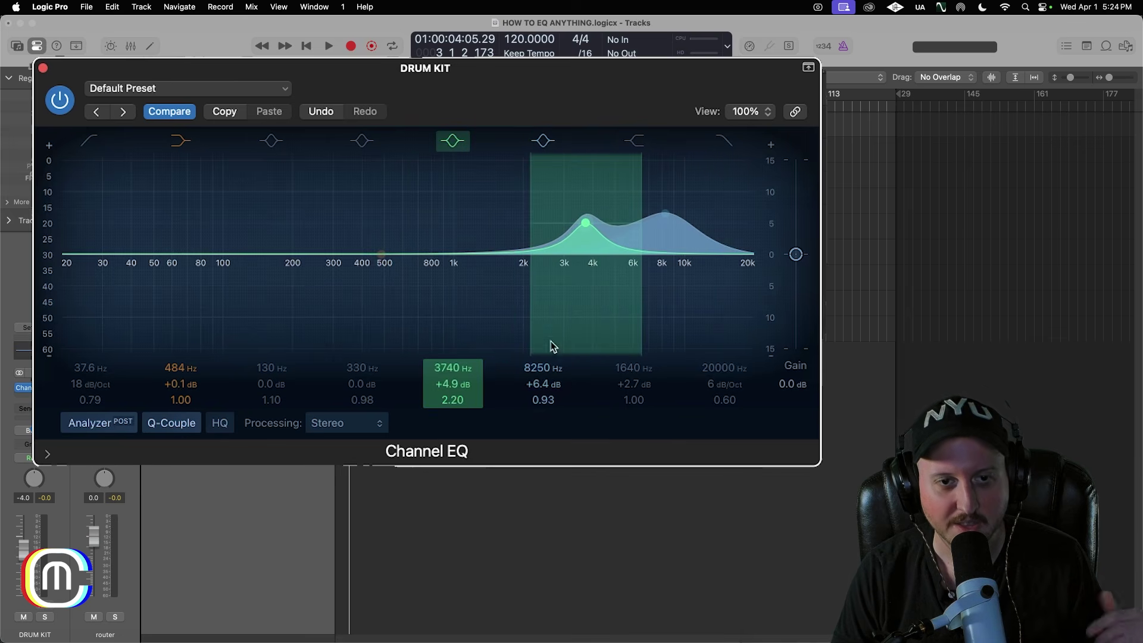
key("space")
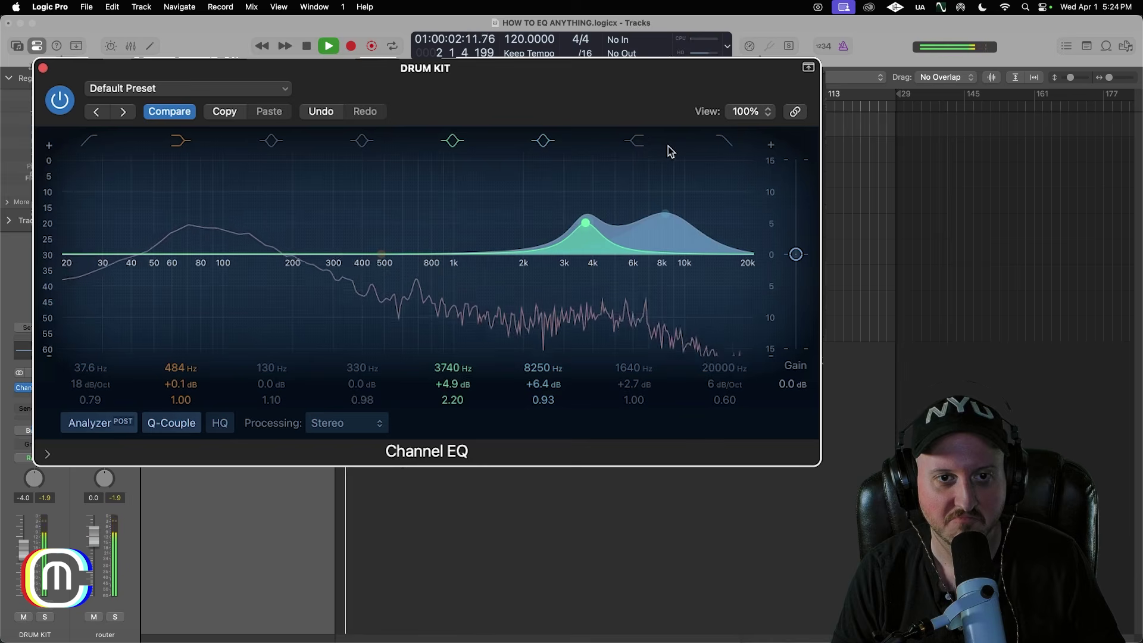
key("space")
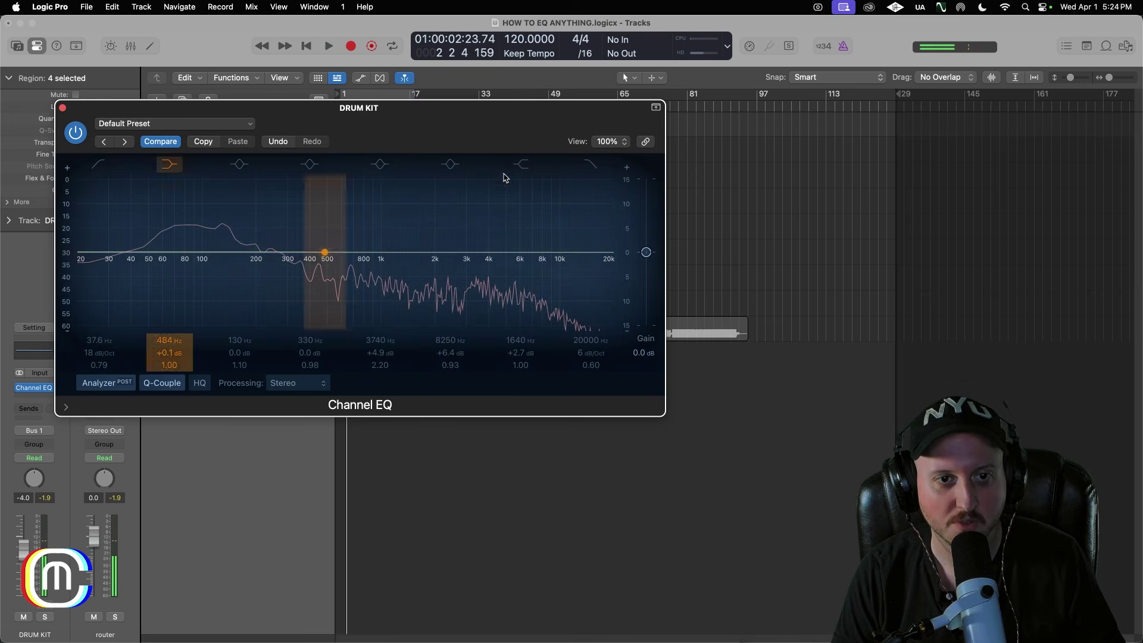
Step: Boost the DRUM KIT high shelf by +6.4 dB at 3060 Hz while auditioning the drums
left_click_drag(503, 177, 469, 232)
key("space")
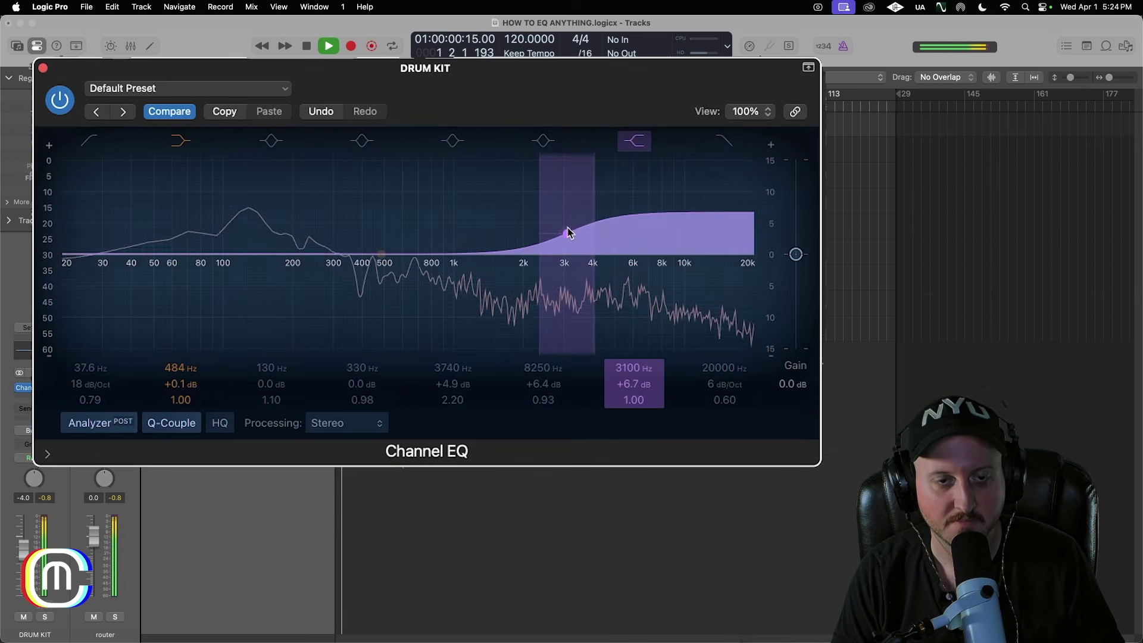
left_click_drag(568, 232, 565, 235)
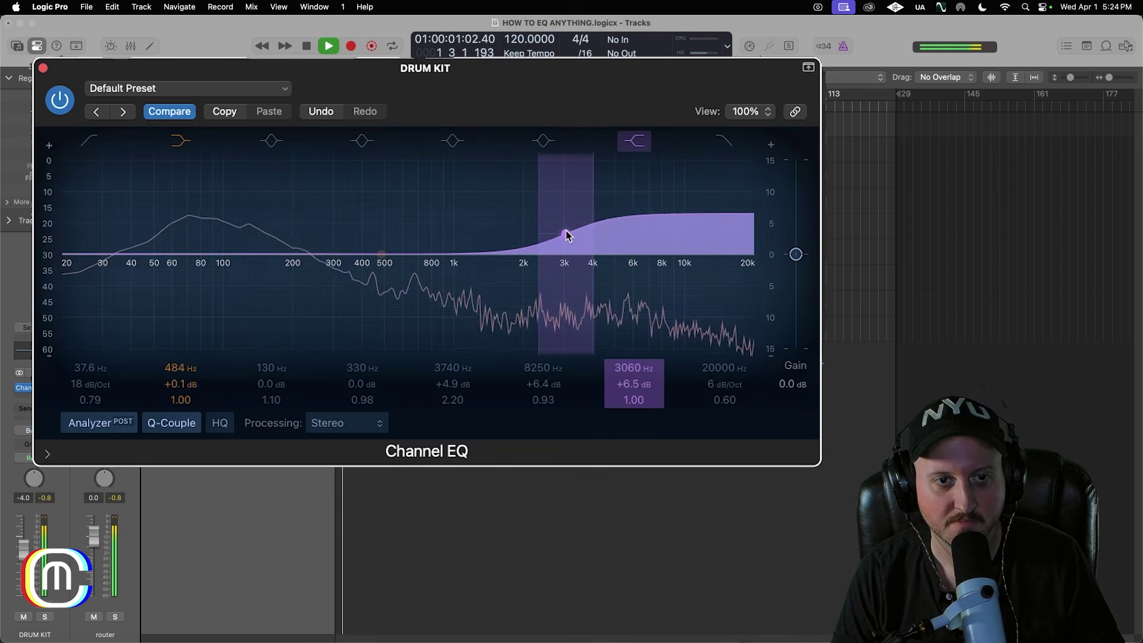
key("space")
Step: Compare the two bell boosts at 3740 Hz and 8250 Hz with the high shelf boost while the drums play
left_click(641, 150)
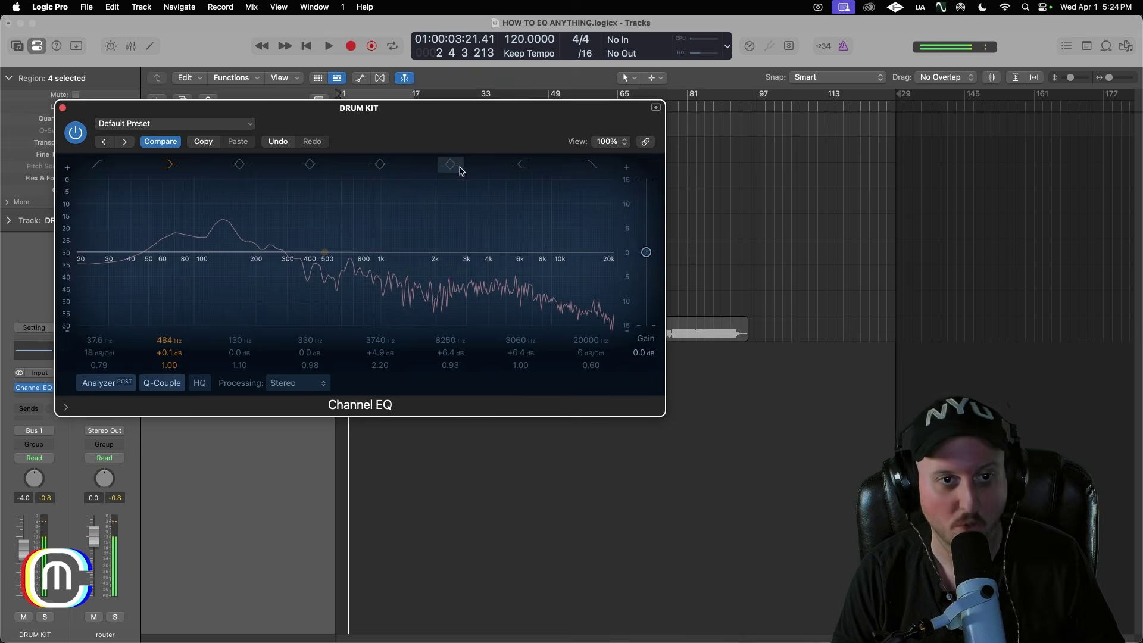
left_click(451, 165)
left_click(381, 165)
key("space")
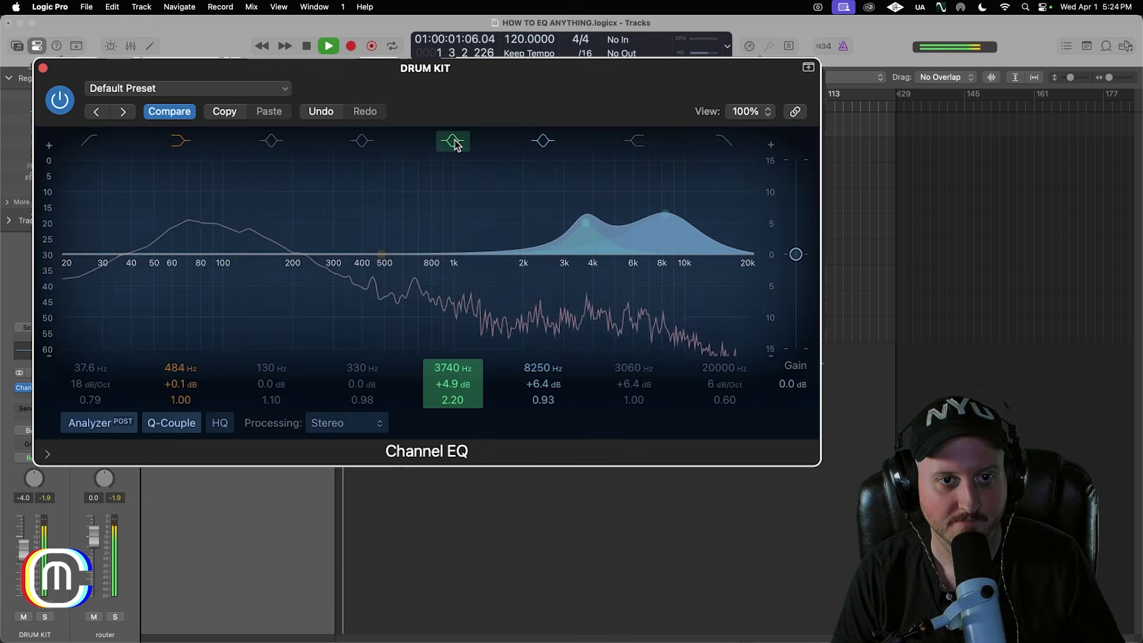
left_click(453, 142)
left_click(543, 141)
left_click(634, 141)
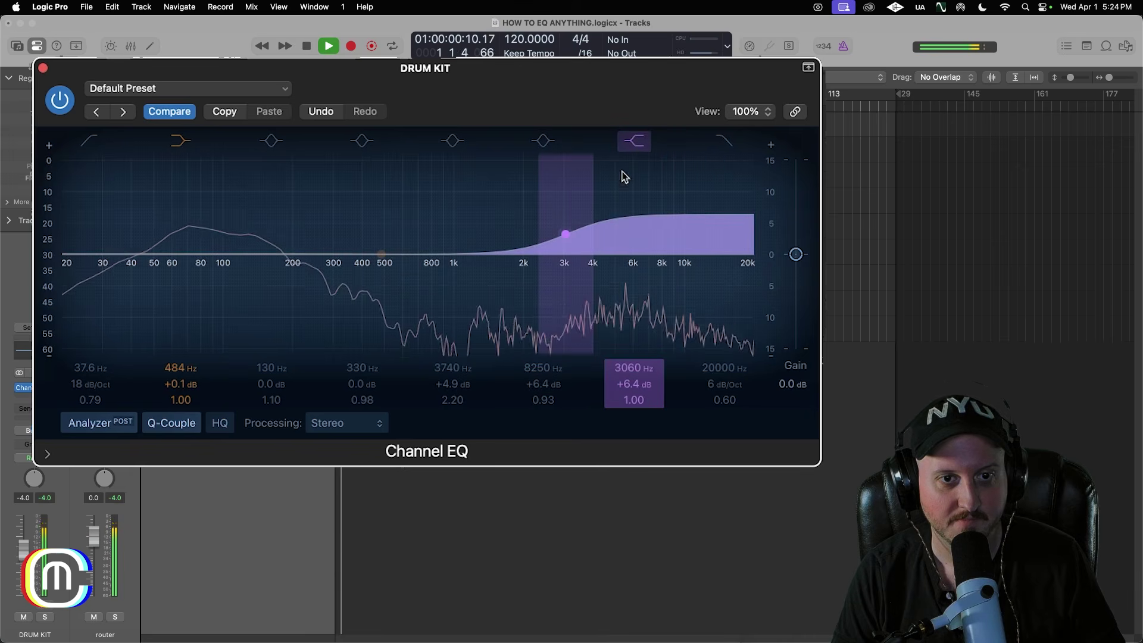
key("space")
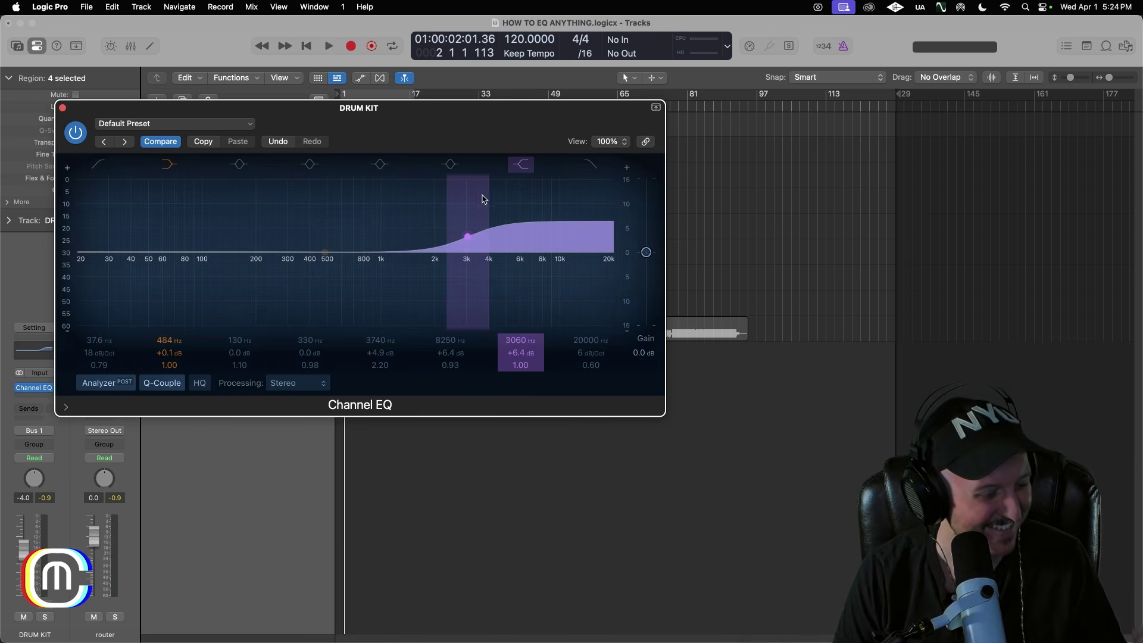
Step: Flatten the high shelf to -0.4 dB at 1580 Hz and move the low shelf to 334 Hz
left_click_drag(468, 236, 430, 250)
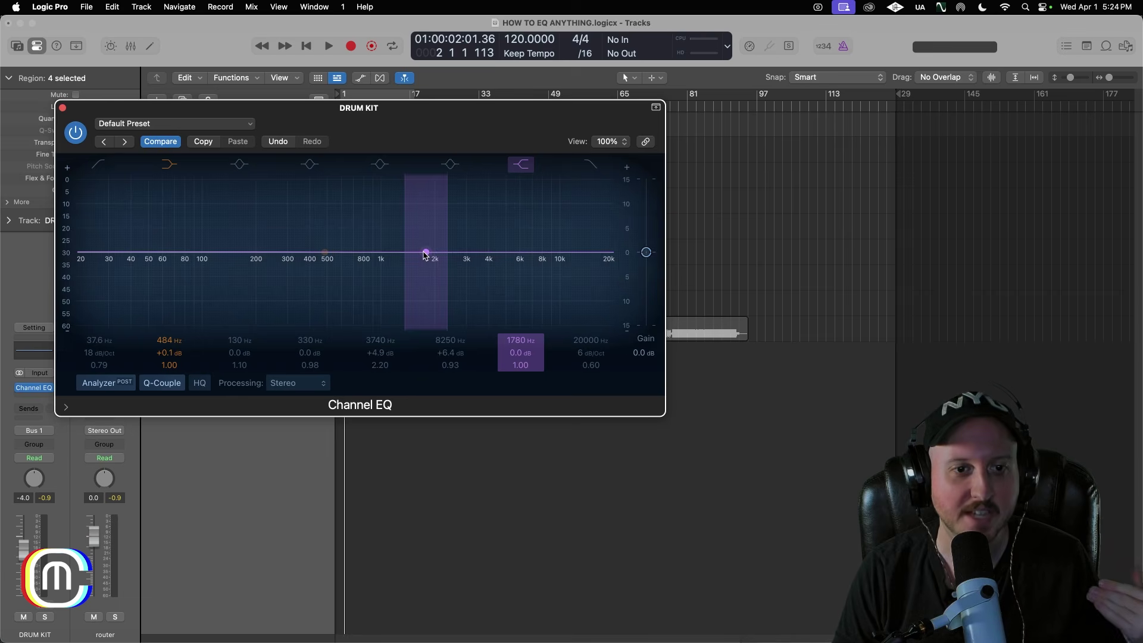
mouse_move(424, 254)
left_mouse_down()
mouse_move(423, 225)
mouse_move(410, 293)
mouse_move(415, 264)
left_mouse_up()
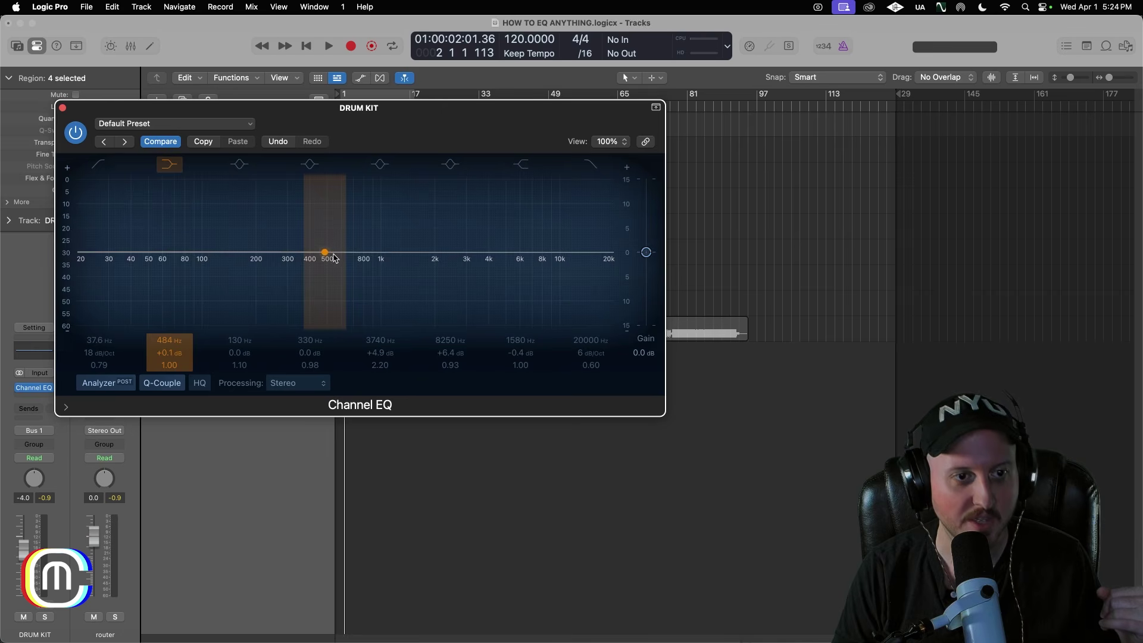
left_click_drag(334, 257, 298, 256)
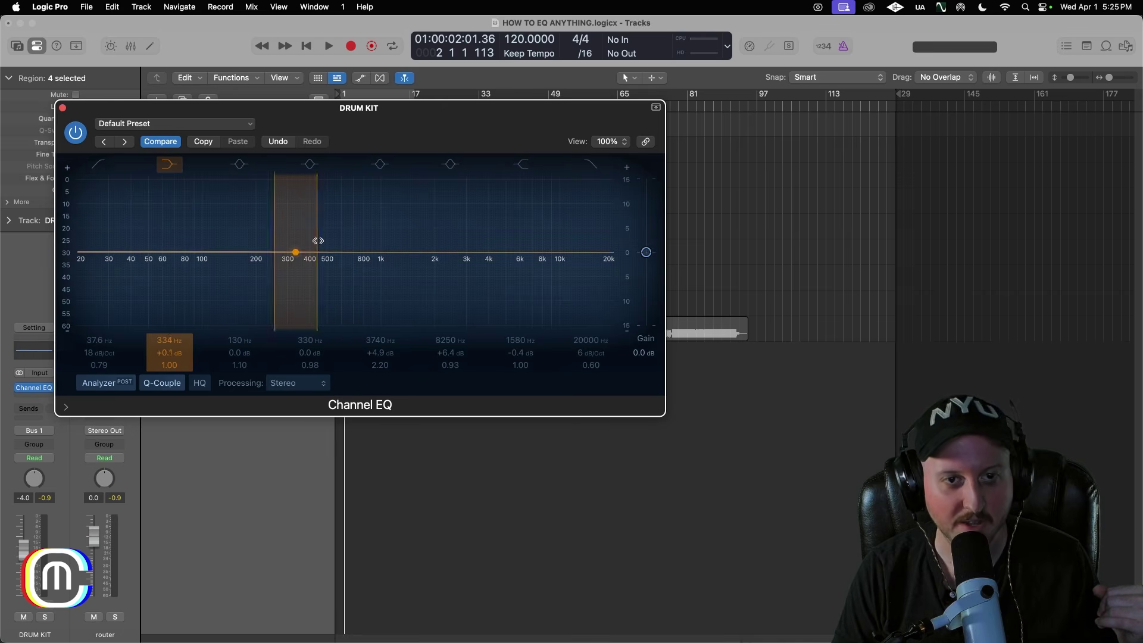
Step: Cut the high shelf to -7.4 dB at 670 Hz, and replace it with a low shelf boost of +8.0 dB at 595 Hz
left_click_drag(420, 256, 354, 300)
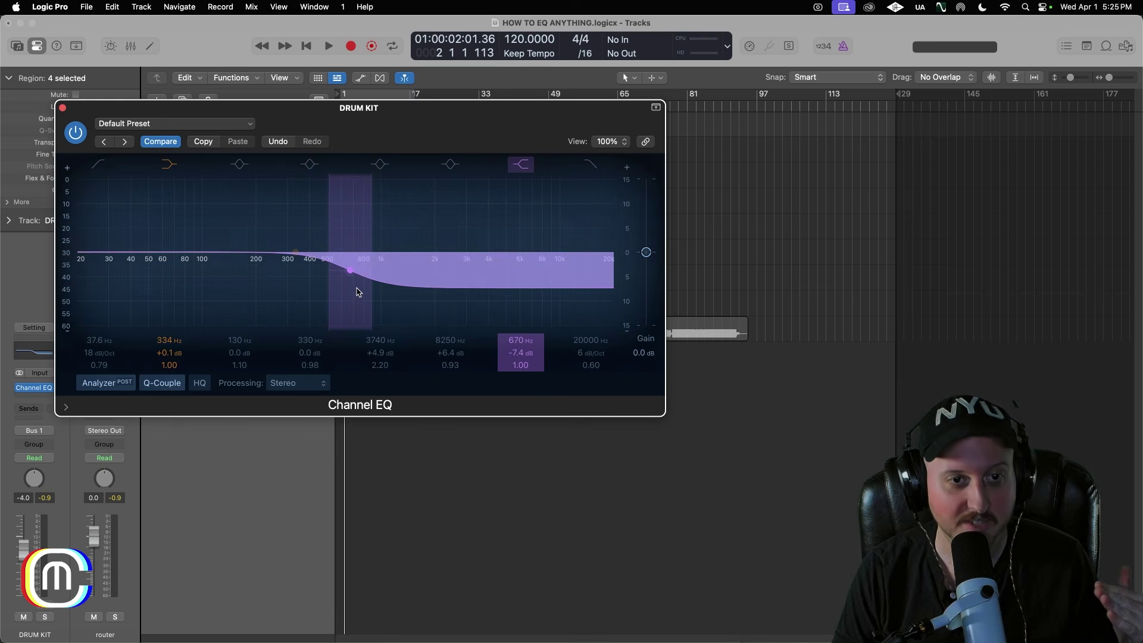
left_click(520, 164)
left_click_drag(296, 251, 344, 235)
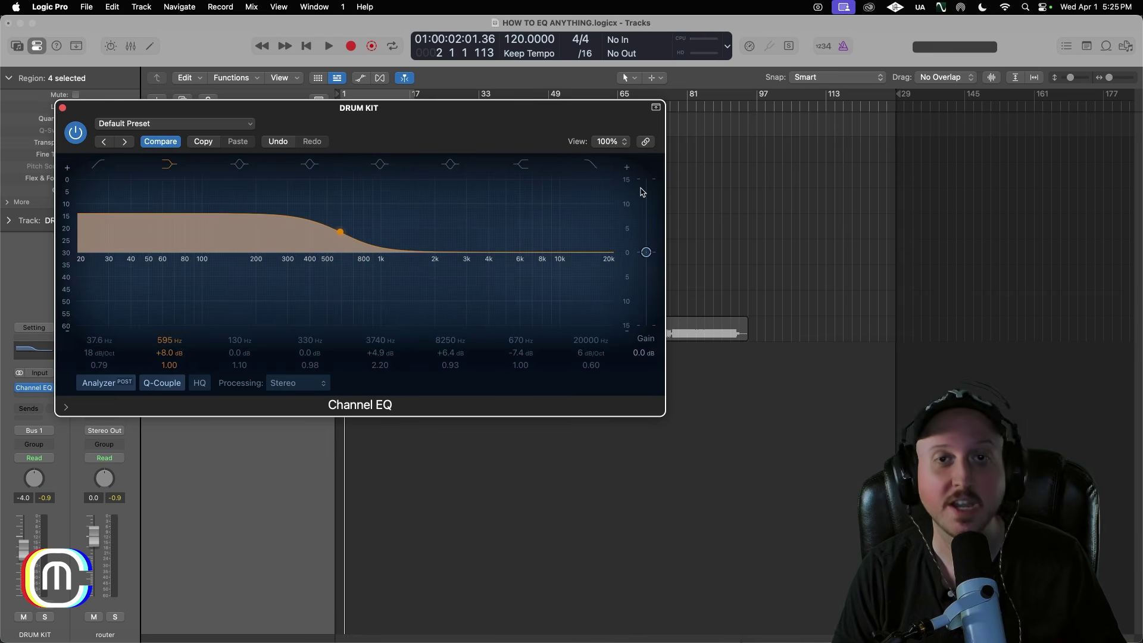
Step: Flatten the low shelf to 0.0 dB at 575 Hz and re-enable the high shelf with a cut of -7.1 dB at 765 Hz
left_click_drag(344, 231, 339, 254)
left_click(524, 169)
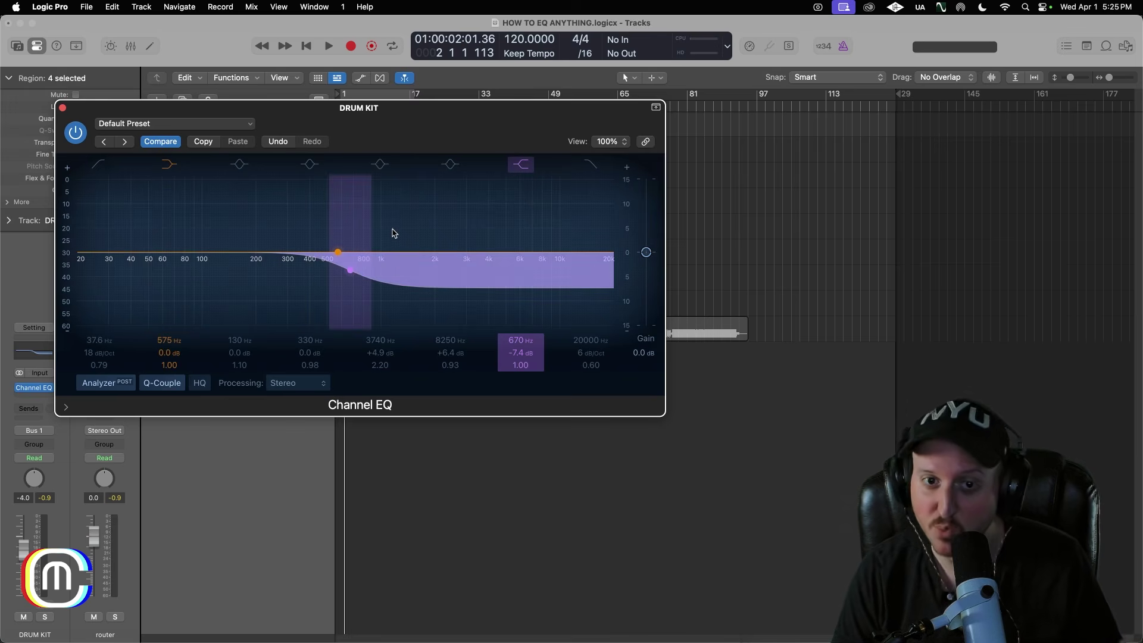
left_click_drag(508, 116, 514, 111)
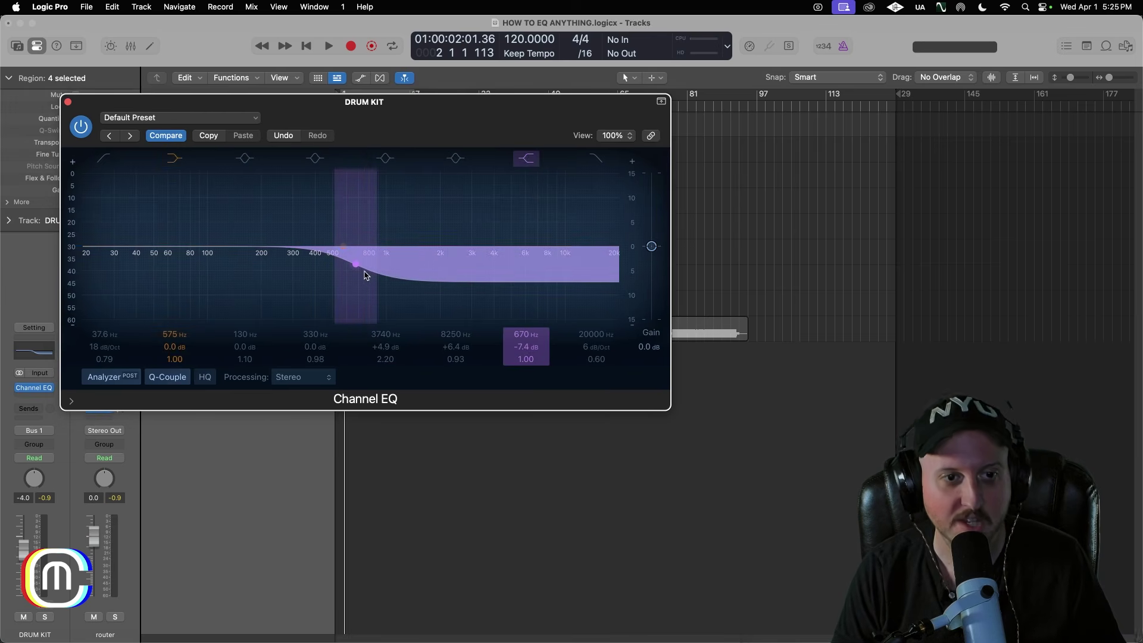
left_click_drag(356, 271, 365, 268)
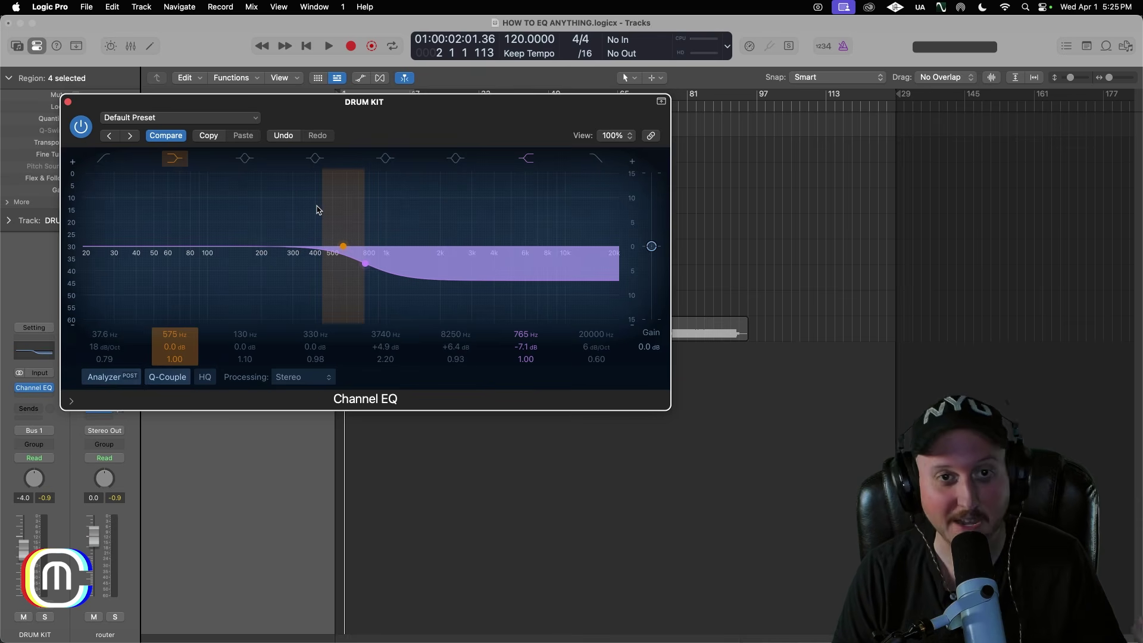
mouse_move(463, 111)
left_mouse_down()
mouse_move(456, 133)
mouse_move(465, 119)
left_mouse_up()
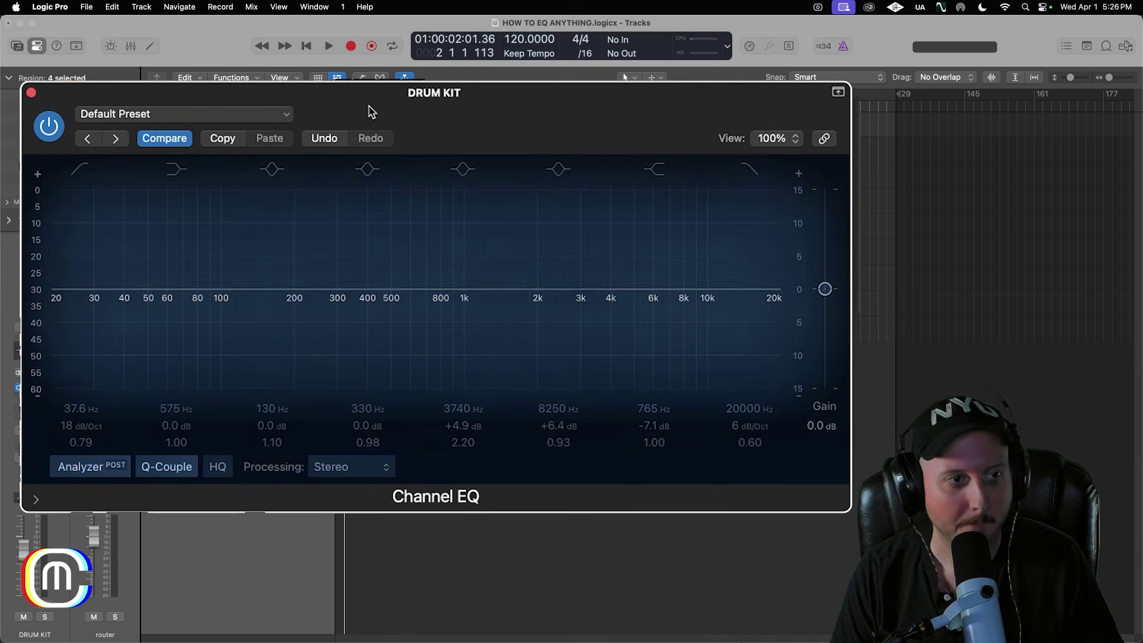
Step: Play the drums and combine the 37.6 Hz, 18 dB/Oct high-pass filter with a high shelf boost of +3.0 dB at 2380 Hz
key("space")
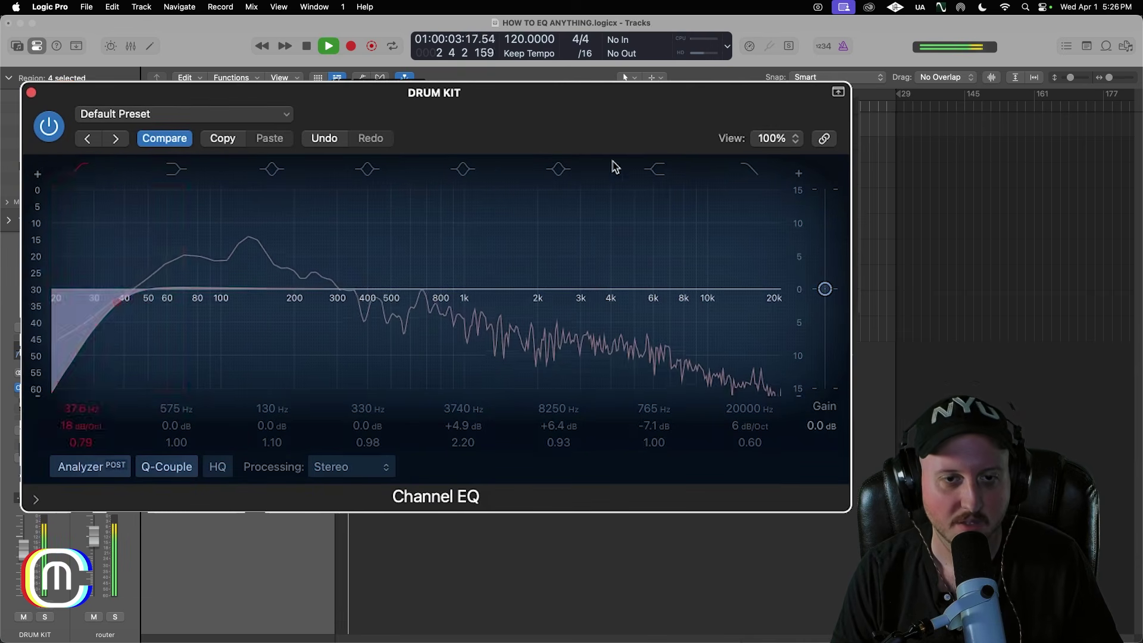
left_click_drag(643, 425, 637, 418)
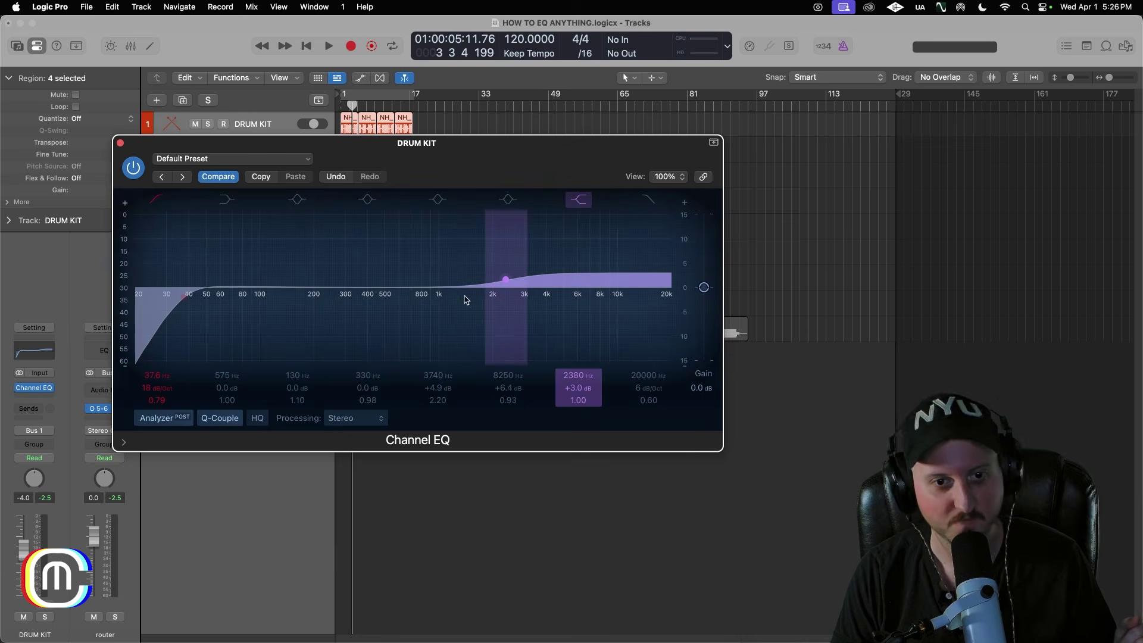
left_click_drag(519, 153, 496, 132)
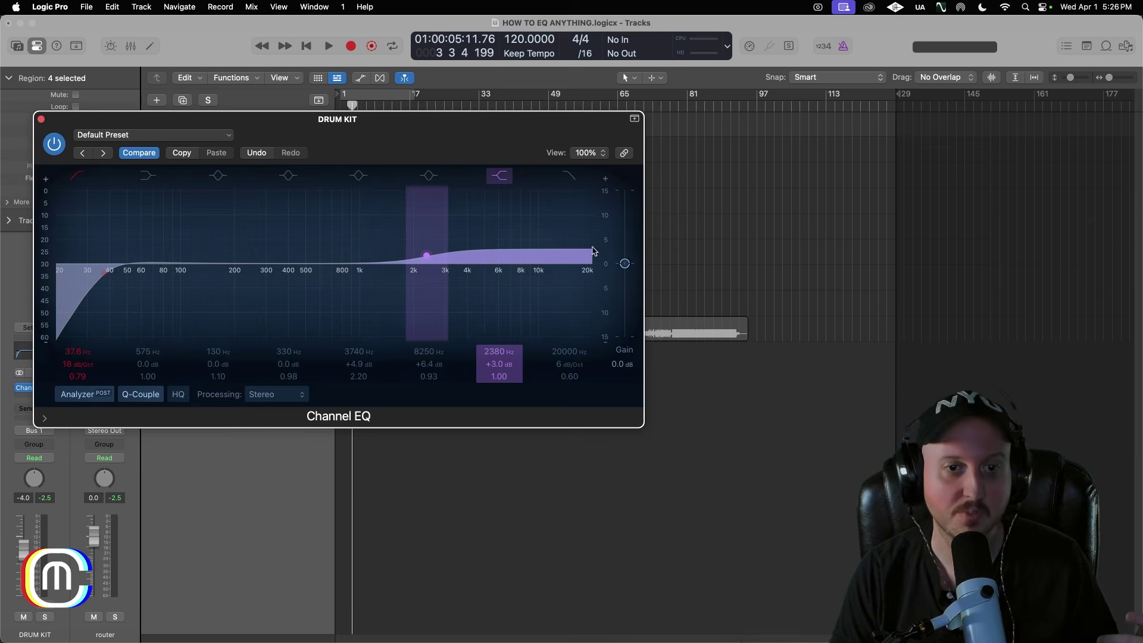
left_click_drag(436, 144, 434, 140)
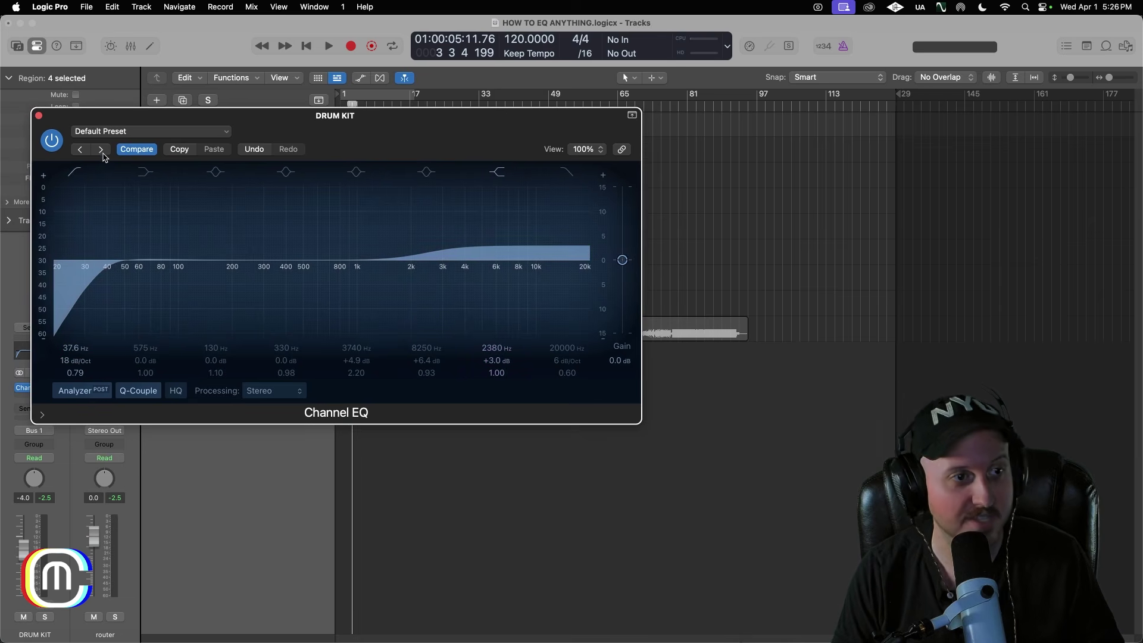
Step: Compare the drums with and without the Channel EQ by toggling its bypass during playback
key("space")
left_click(52, 142)
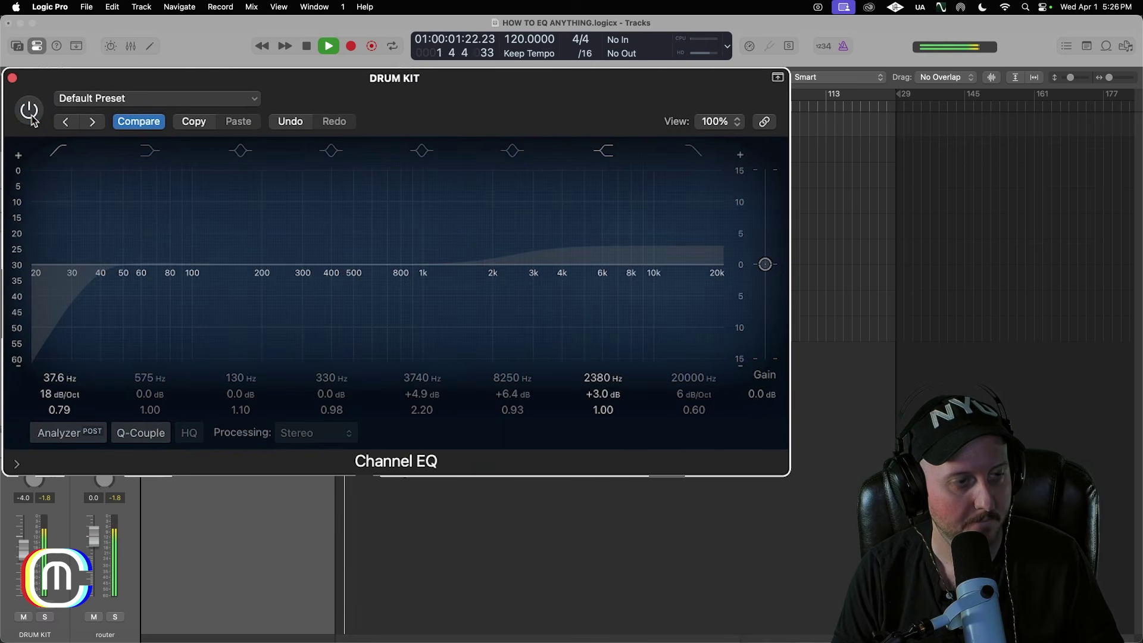
left_click(31, 117)
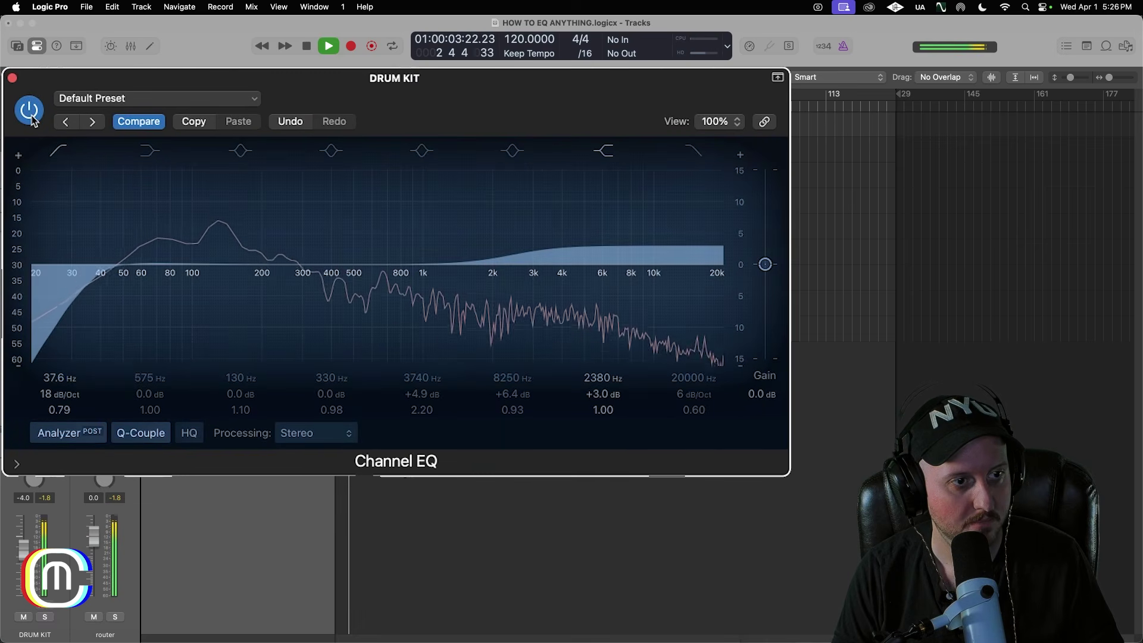
left_click(30, 117)
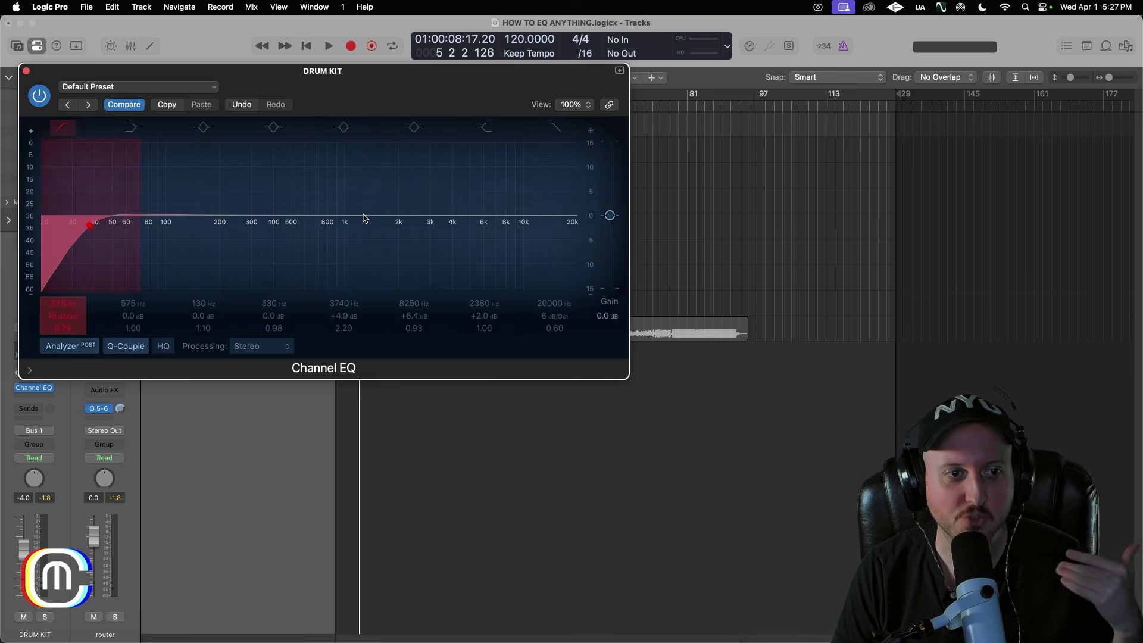
Step: Add a bell cut of -1.8 dB at 338 Hz and a bell boost of +2.0 dB at 1760 Hz with a Q of 0.83
mouse_move(267, 210)
left_mouse_down()
mouse_move(257, 235)
mouse_move(263, 214)
mouse_move(266, 225)
left_mouse_up()
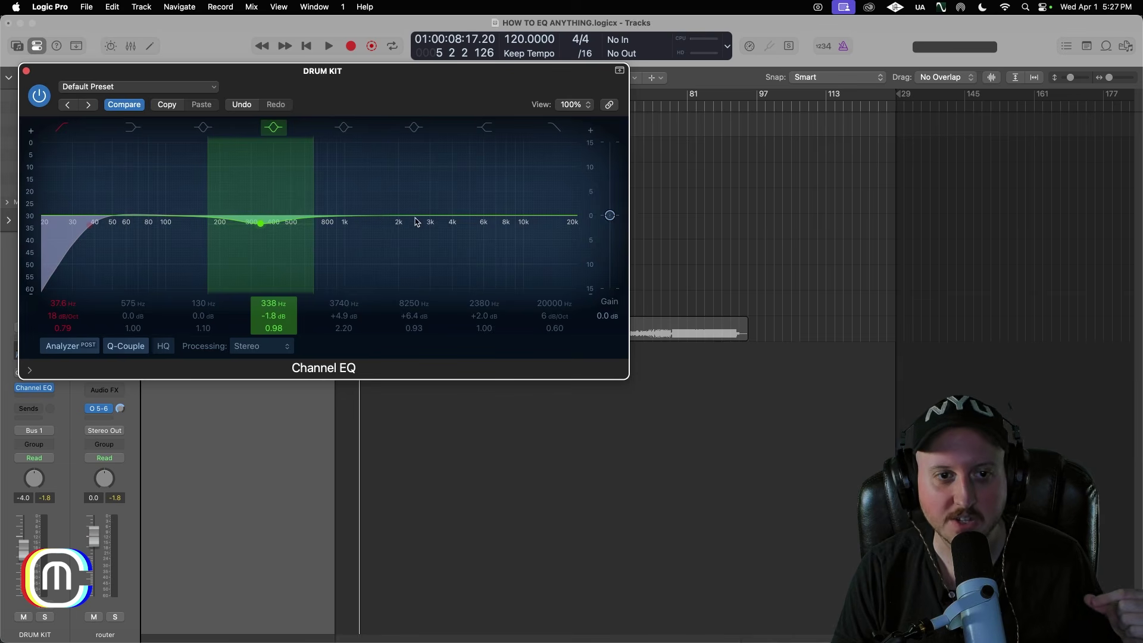
left_click_drag(450, 188, 390, 204)
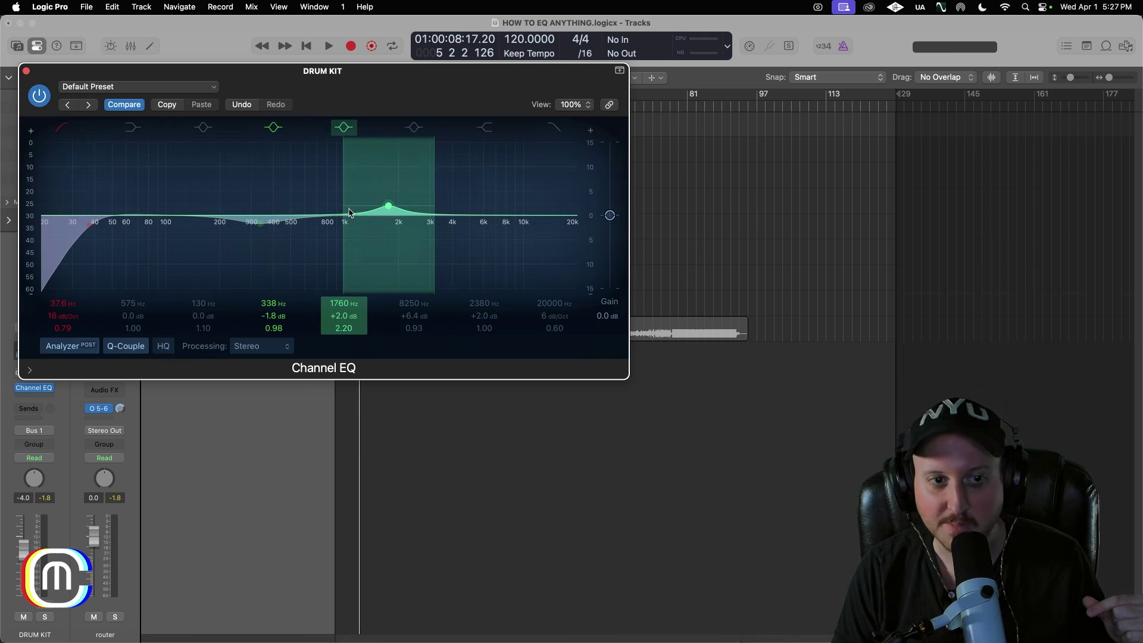
mouse_move(344, 328)
left_mouse_down()
mouse_move(344, 356)
mouse_move(345, 315)
left_mouse_up()
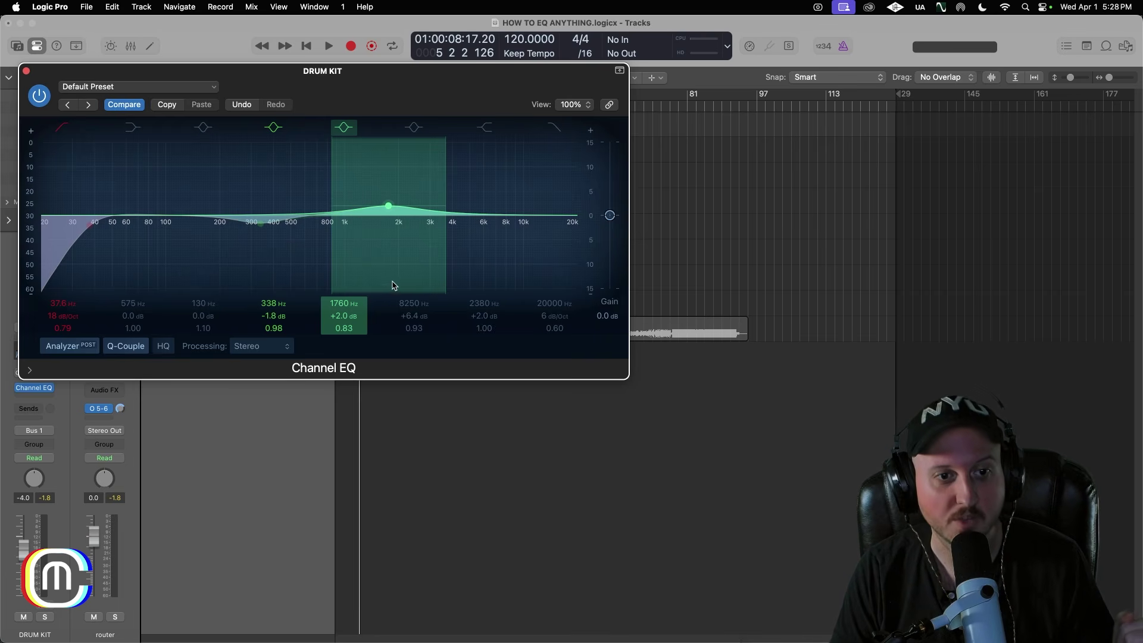
Step: Raise the 1760 Hz bell to +6.5 dB and deepen the 338 Hz bell cut to -7.8 dB
mouse_move(340, 315)
left_mouse_down()
mouse_move(340, 287)
mouse_move(344, 308)
left_mouse_up()
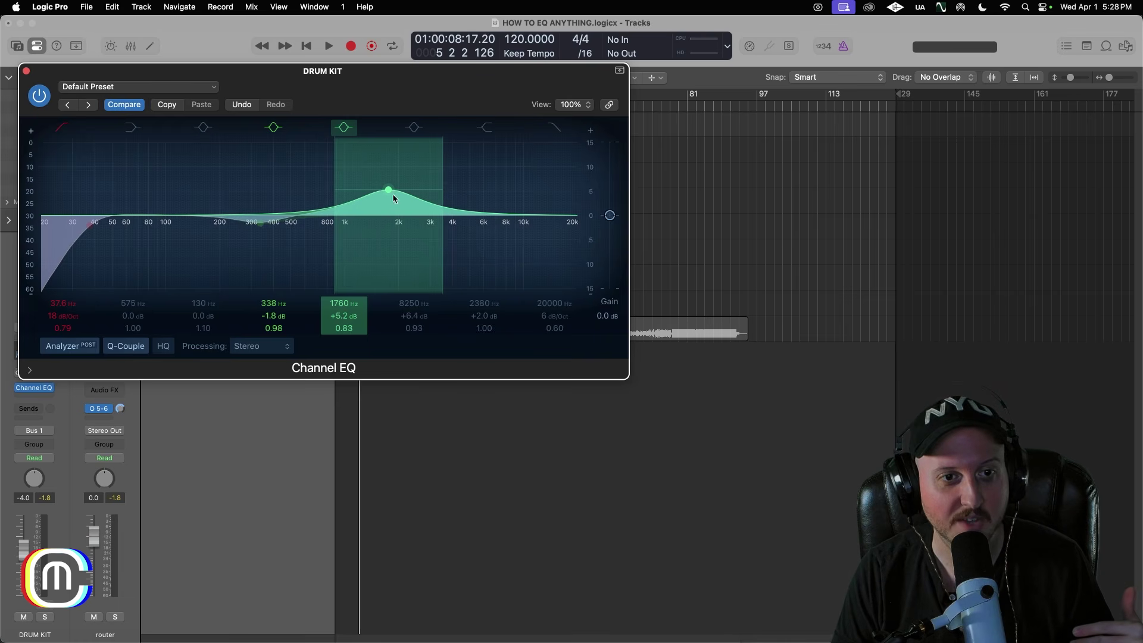
left_click_drag(343, 315, 344, 305)
left_click_drag(273, 316, 273, 351)
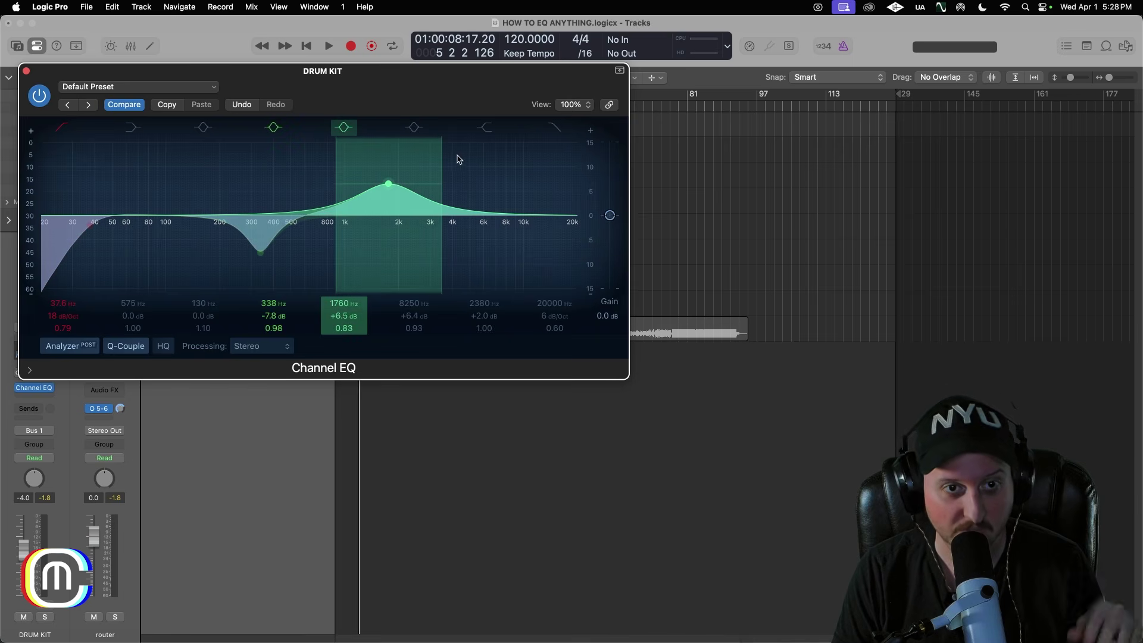
Step: Switch the bell bands off and on individually, and move the 338 Hz bell to 580 Hz
left_click(343, 127)
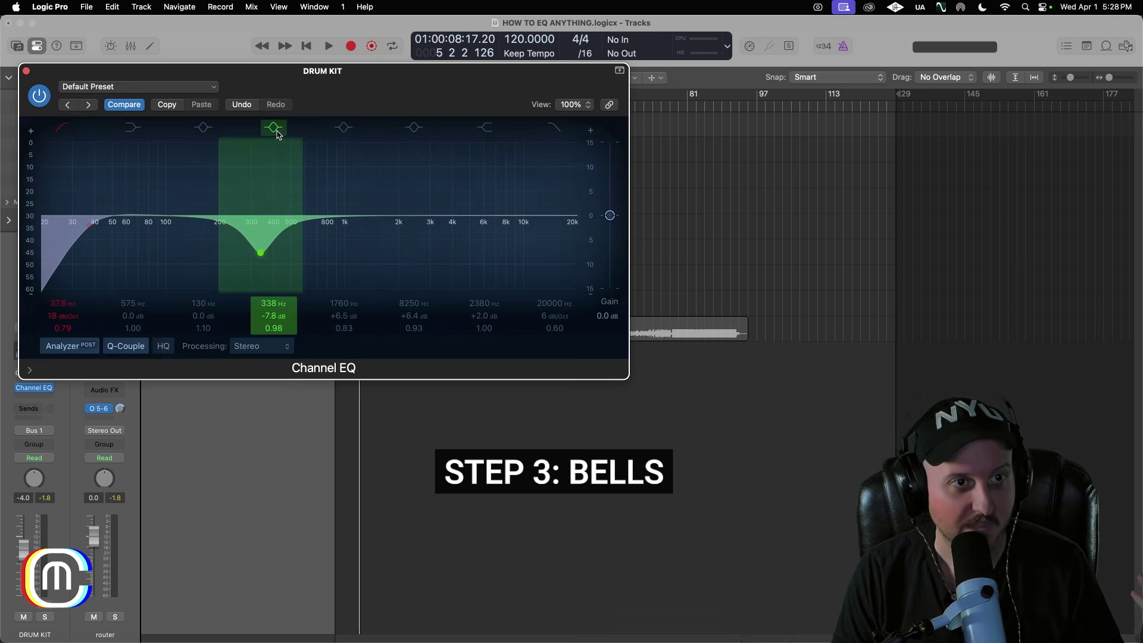
left_click(277, 133)
left_click(203, 127)
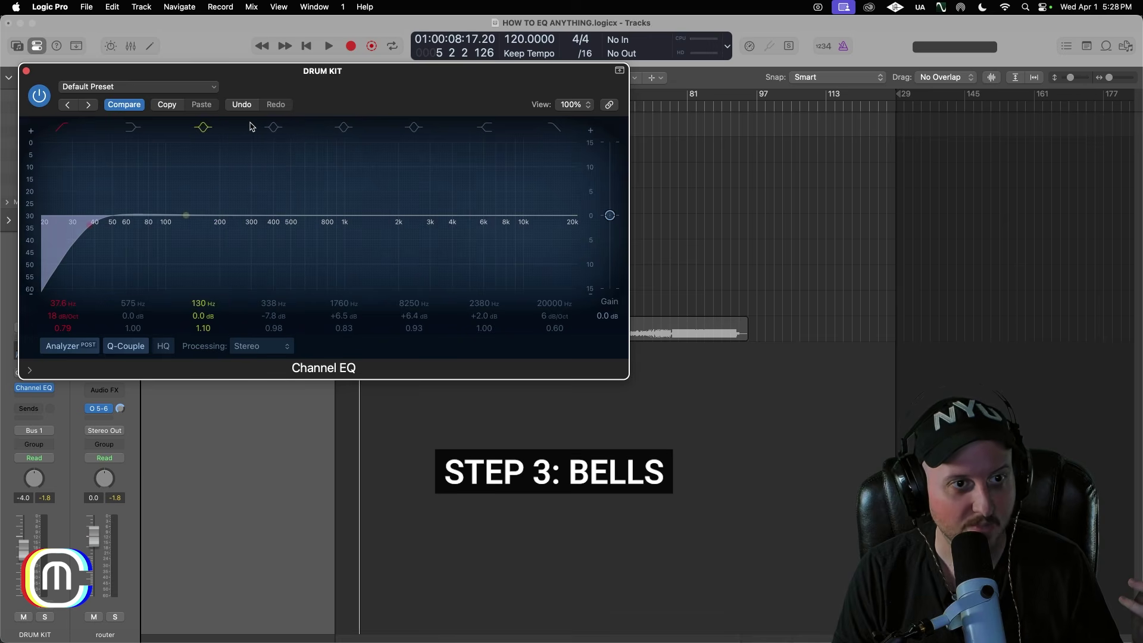
left_click(274, 127)
left_click_drag(270, 256, 304, 207)
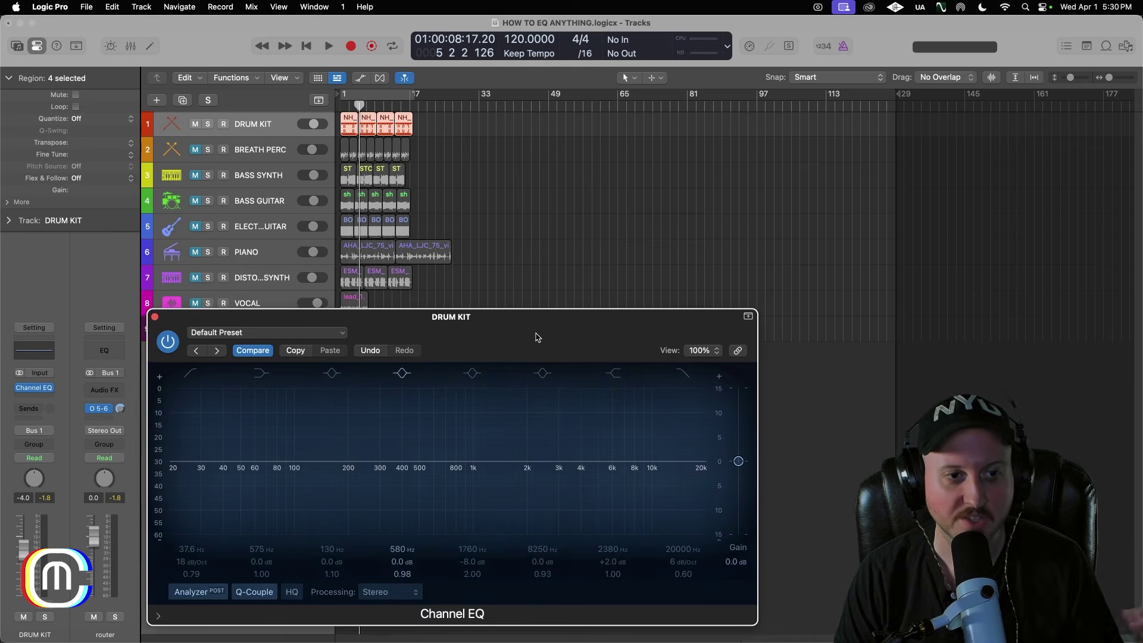
Step: Boost the 580 Hz bell by +4.6 dB at 396 Hz and enable the 1760 Hz bell cut with a Q of 0.54
left_click_drag(533, 336, 533, 185)
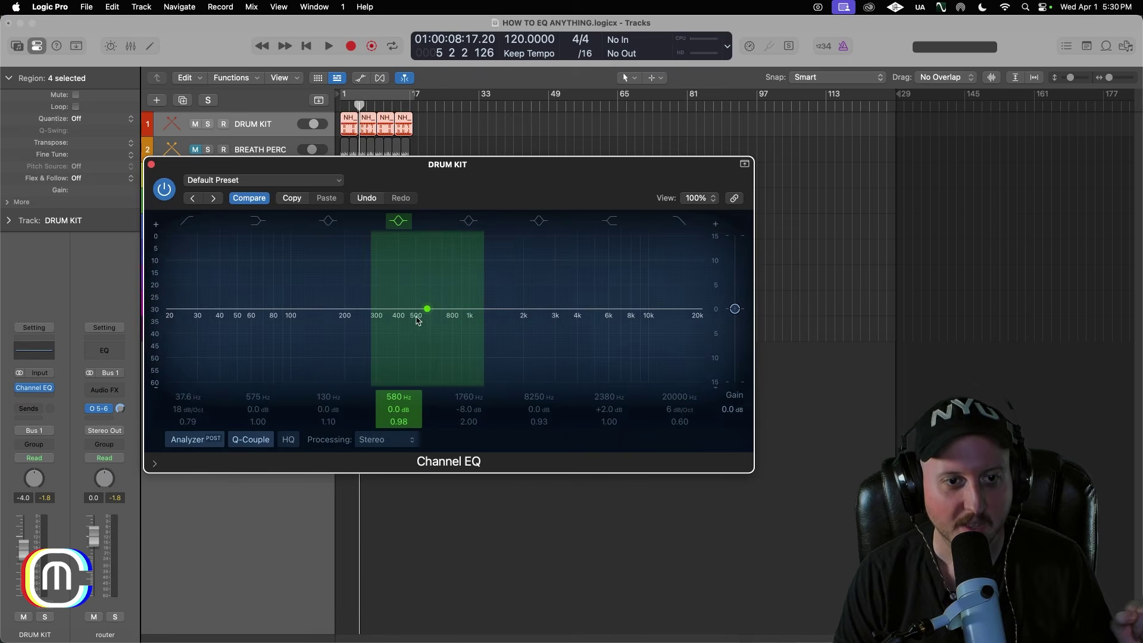
left_click_drag(427, 309, 395, 284)
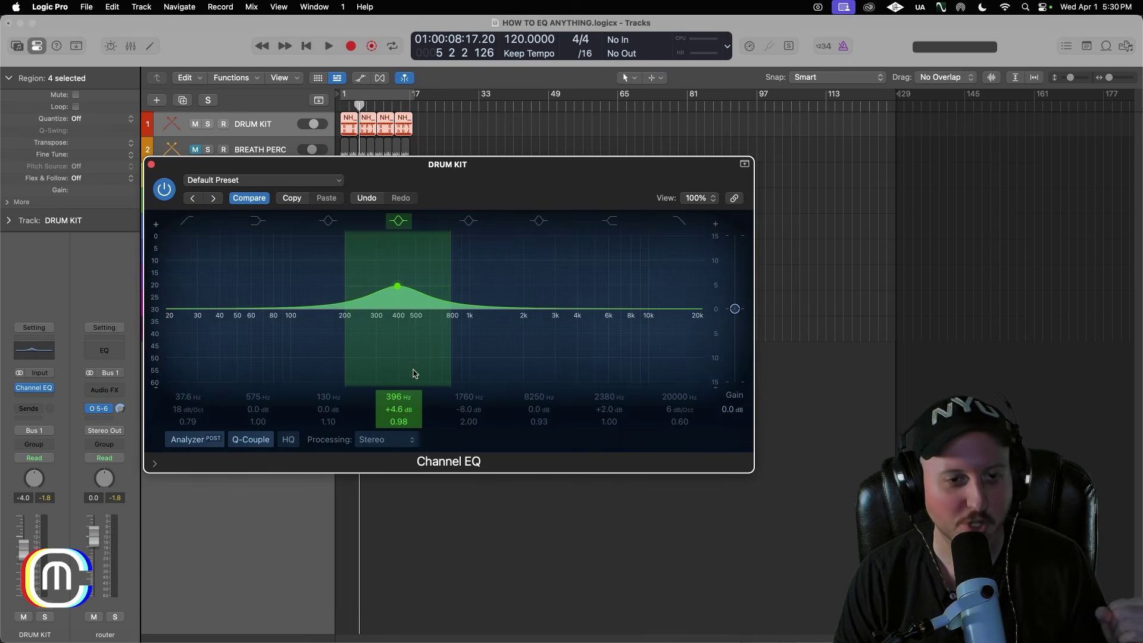
left_click(468, 221)
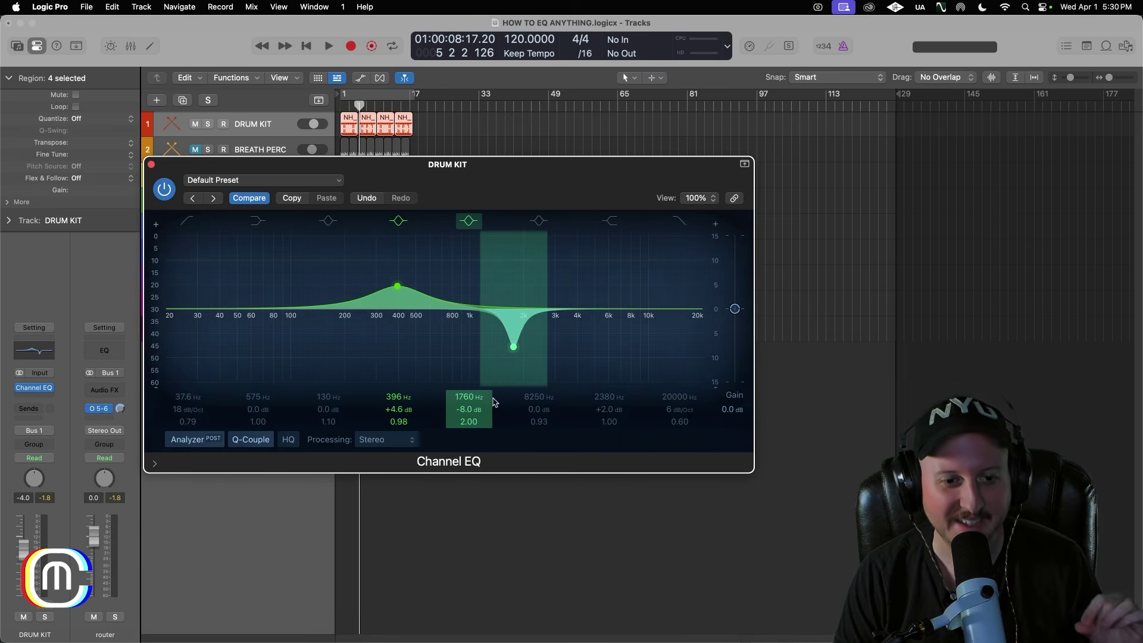
left_click_drag(468, 421, 468, 443)
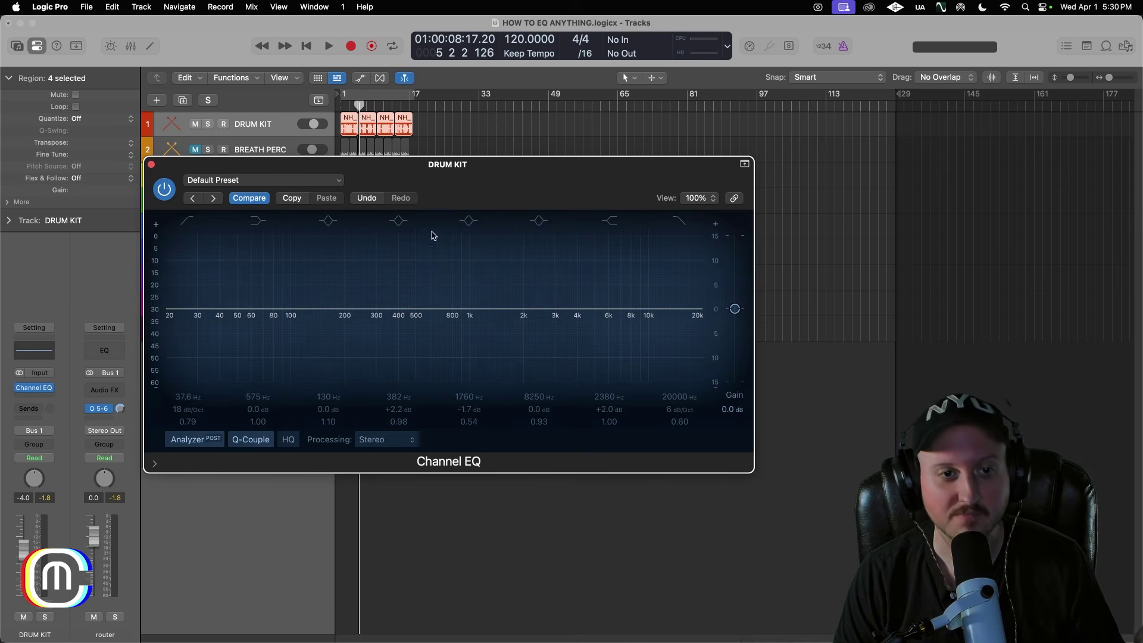
left_click_drag(580, 165, 601, 143)
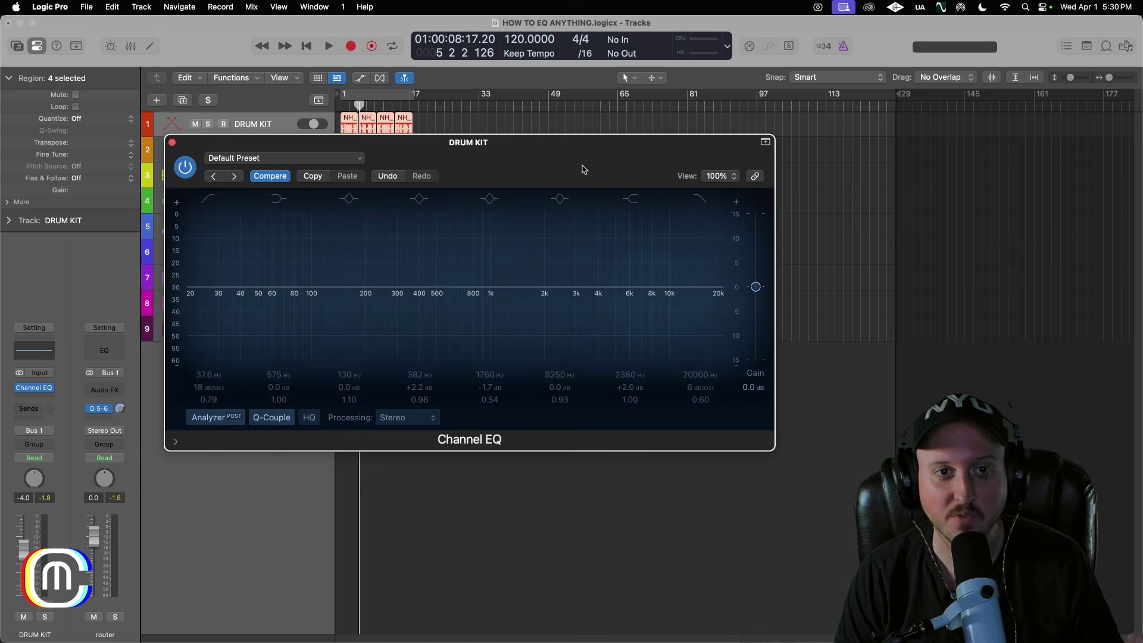
Step: Enable a low-mid bell boost, try a wide Q of 0.46, and narrow it to +2.5 dB at 187 Hz with a Q of 3.20
left_click_drag(567, 169, 598, 203)
left_click_drag(362, 320, 401, 296)
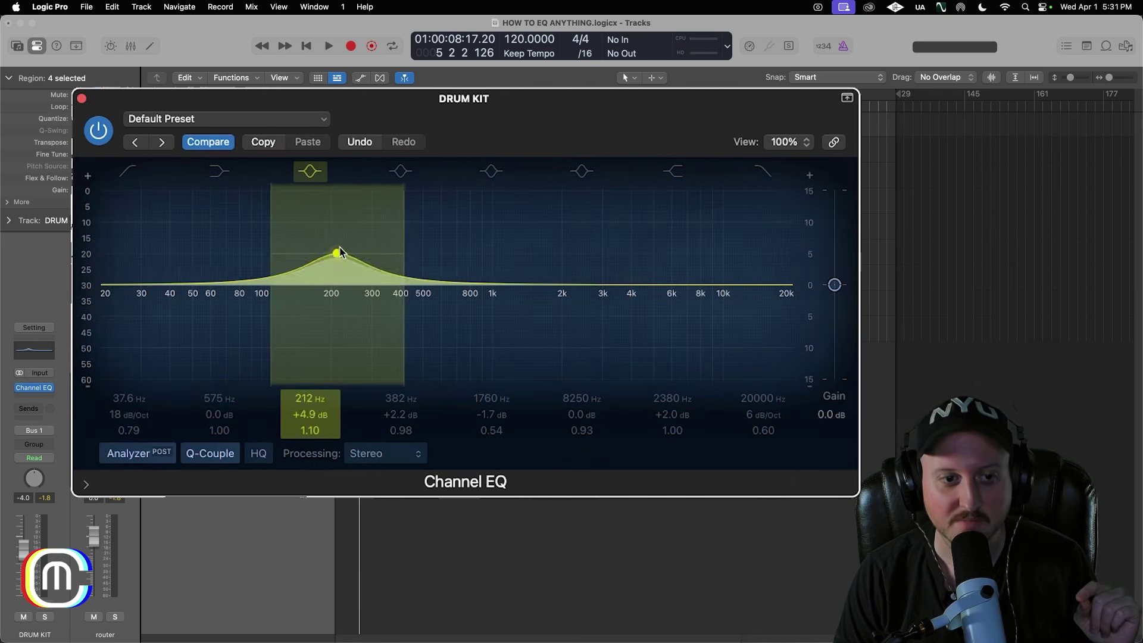
mouse_move(340, 253)
left_mouse_down()
mouse_move(334, 287)
mouse_move(349, 235)
mouse_move(329, 285)
left_mouse_up()
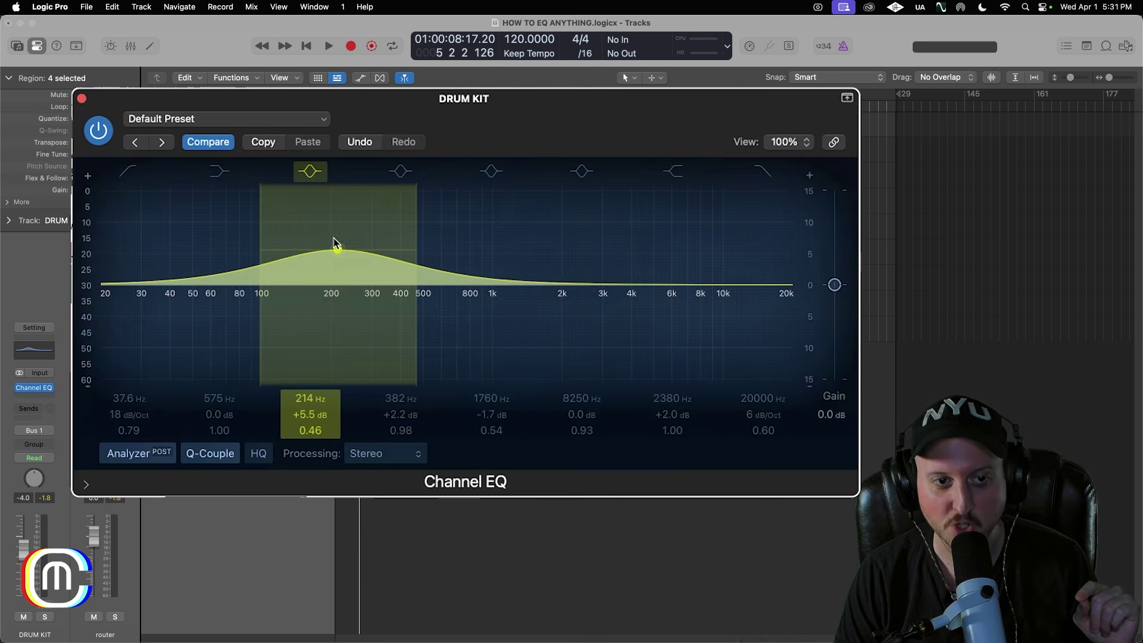
mouse_move(334, 243)
left_mouse_down()
mouse_move(327, 272)
mouse_move(337, 252)
mouse_move(329, 260)
left_mouse_up()
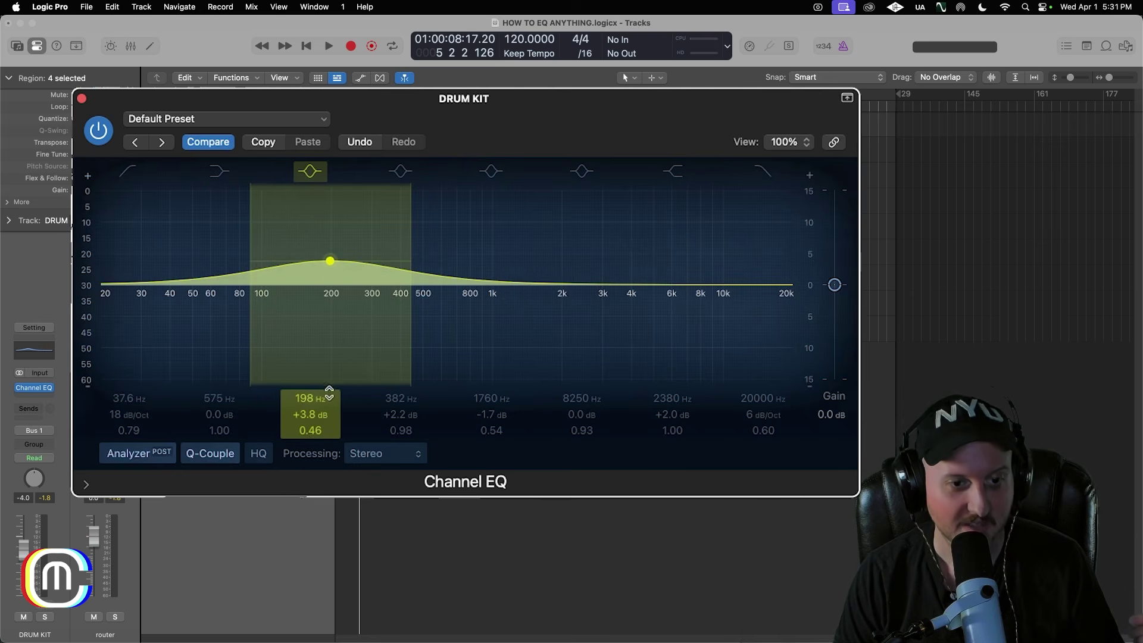
left_click_drag(329, 392, 329, 352)
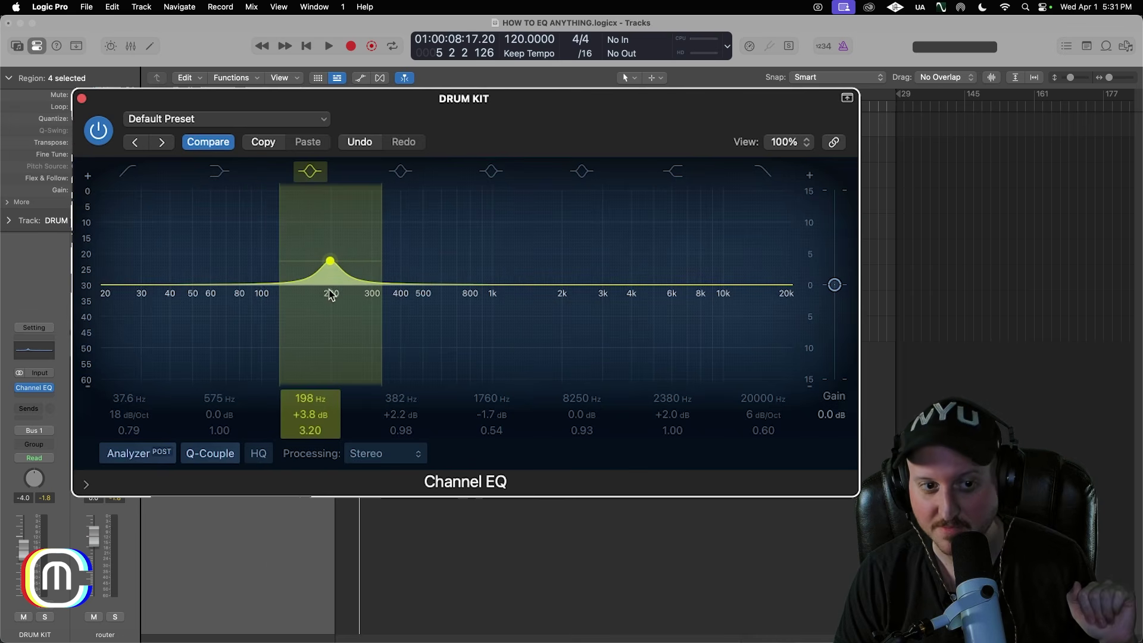
left_click_drag(347, 225, 319, 296)
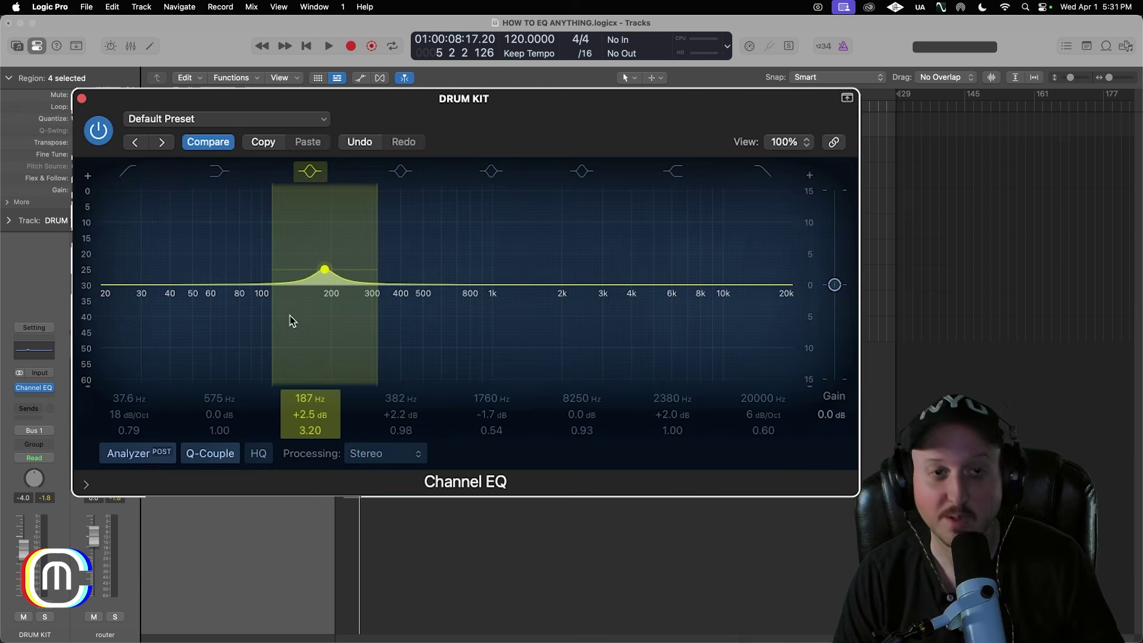
Step: Bypass the 187 Hz bell and play the drum kit briefly to examine its low-frequency peak on the analyzer
left_click(301, 172)
key("space")
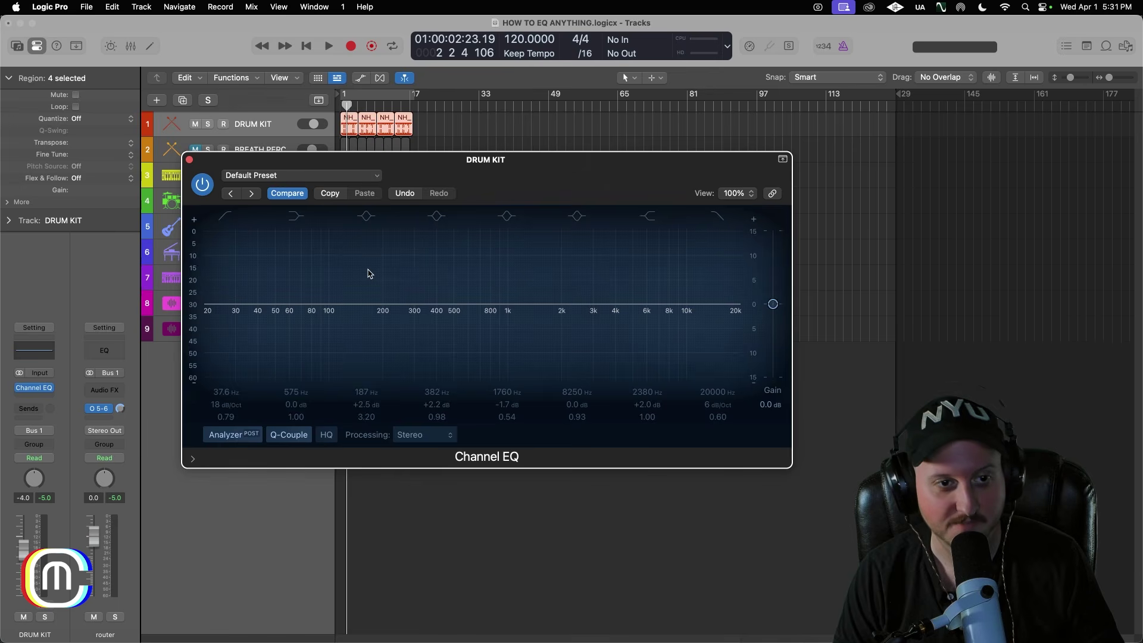
key("space")
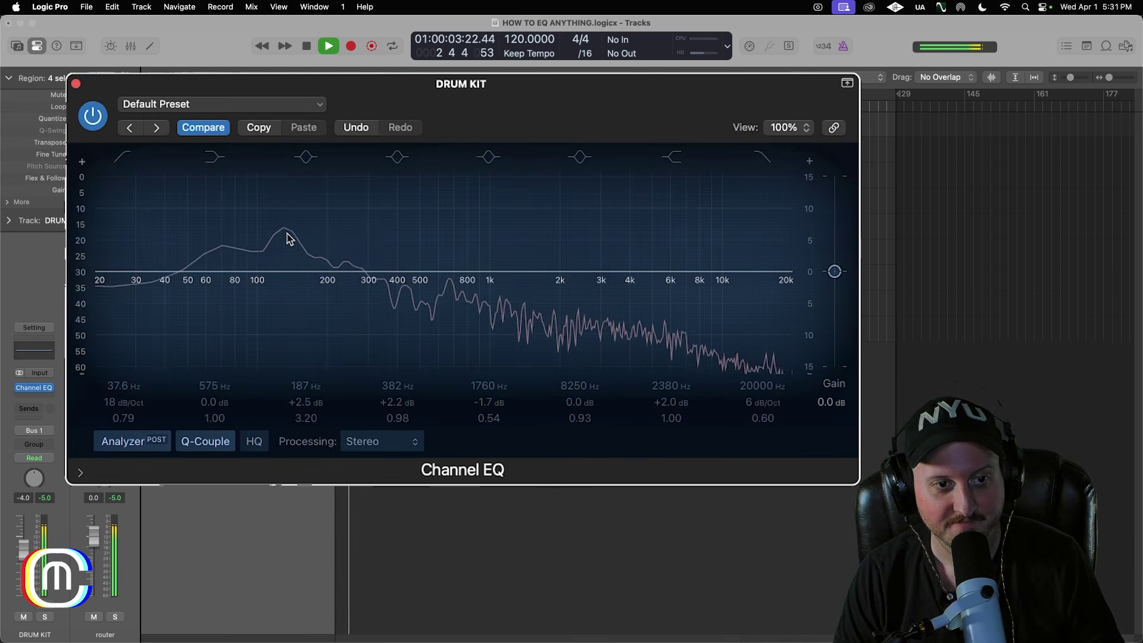
key("space")
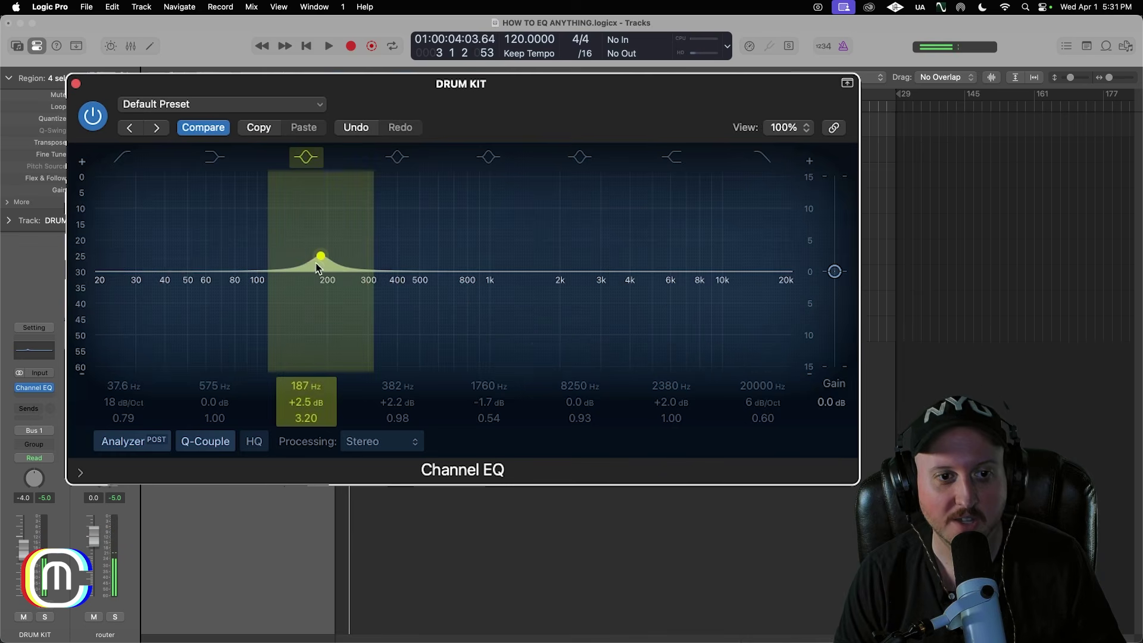
Step: Move the 187 Hz bell boost to 133 Hz at +2.1 dB with a Q of 2.60
left_click_drag(316, 264, 281, 254)
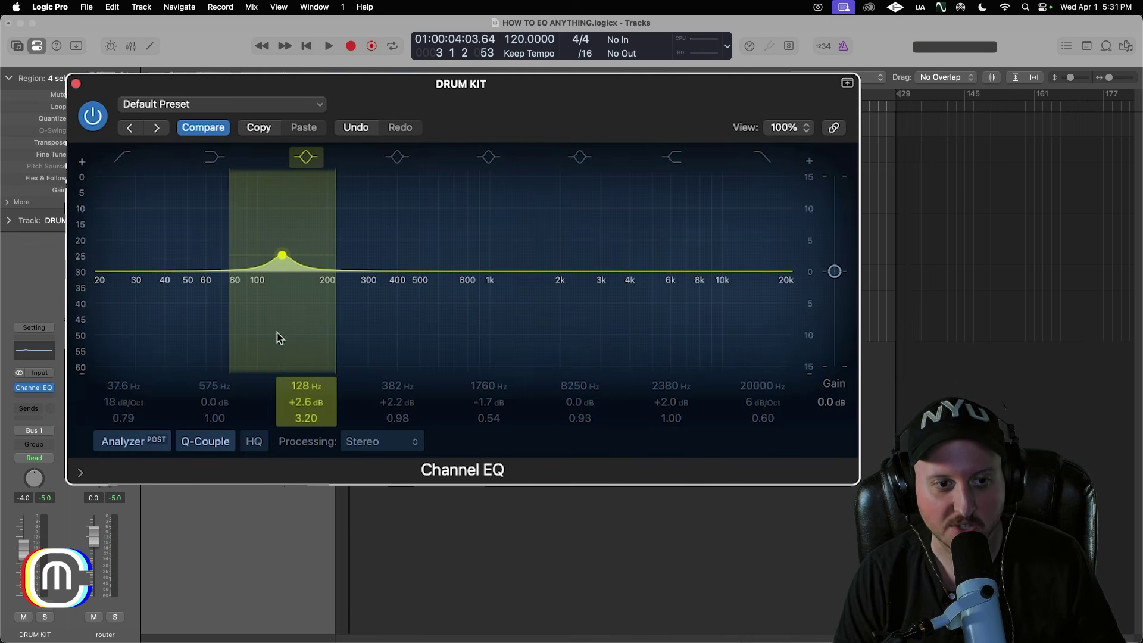
left_click_drag(282, 255, 291, 260)
scroll(311, 296, "down", 2)
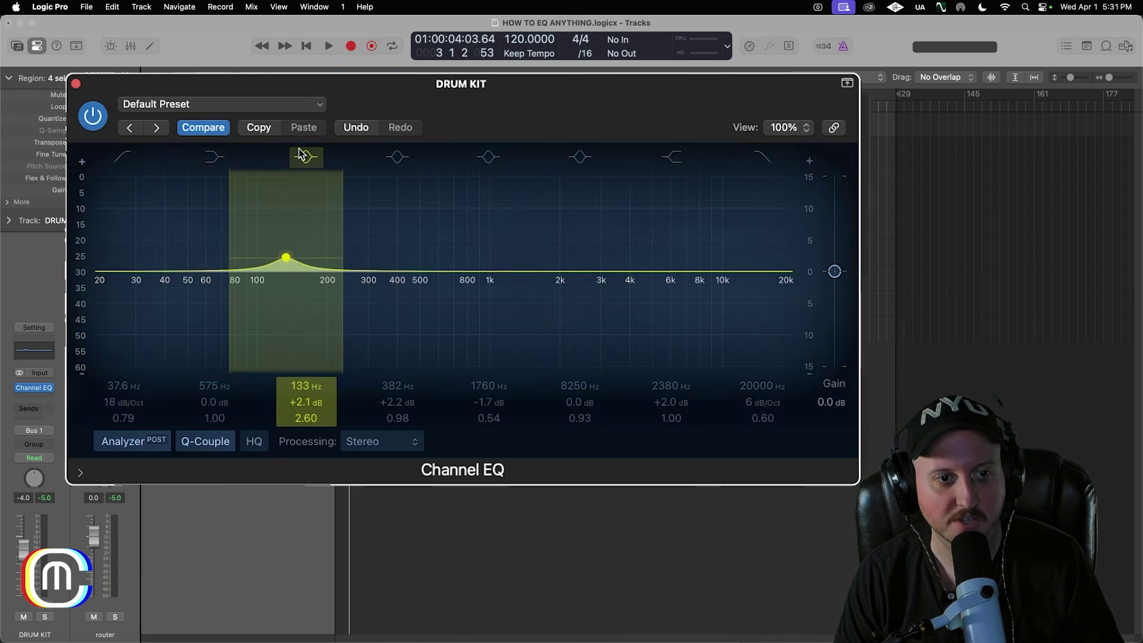
Step: Play the drum kit while switching the 133 Hz bell off and back on to compare the sound
key("space")
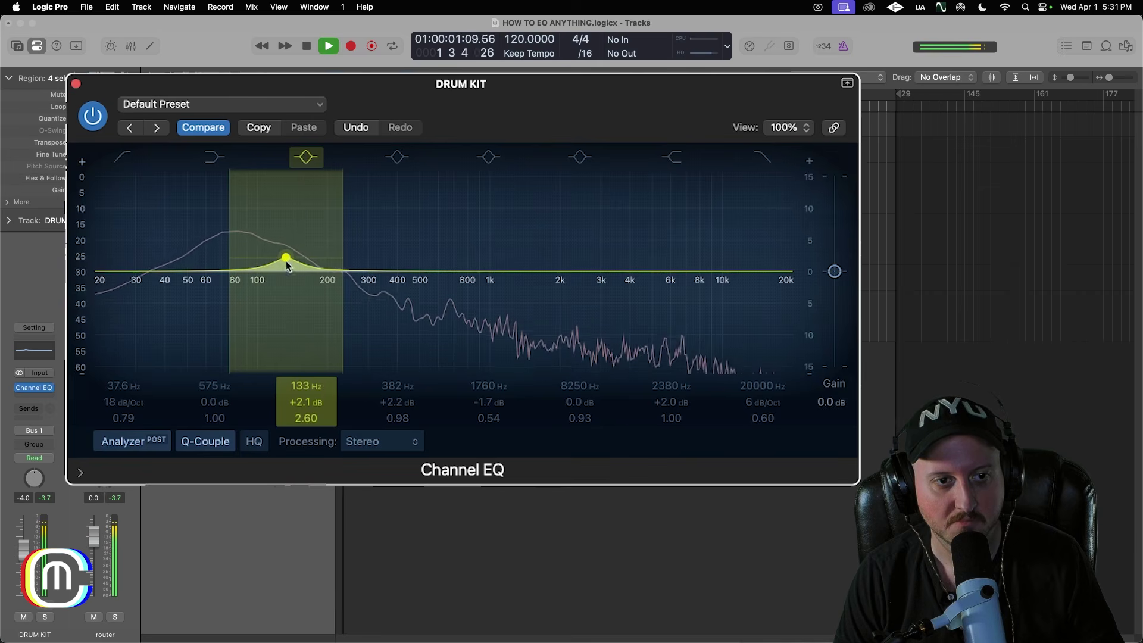
left_click(306, 157)
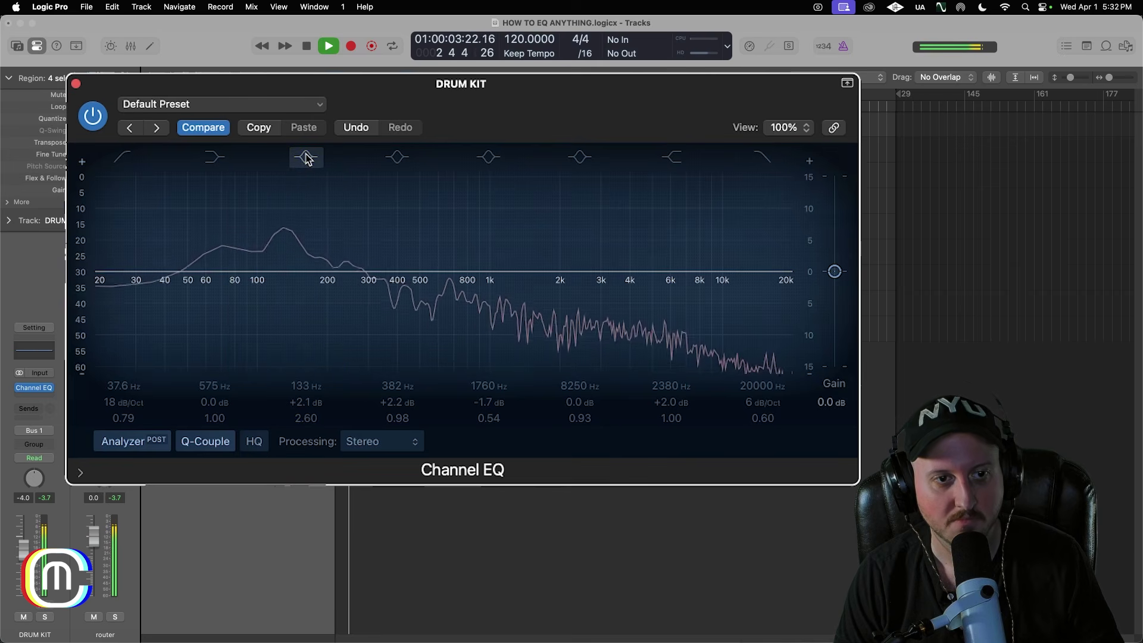
left_click(306, 156)
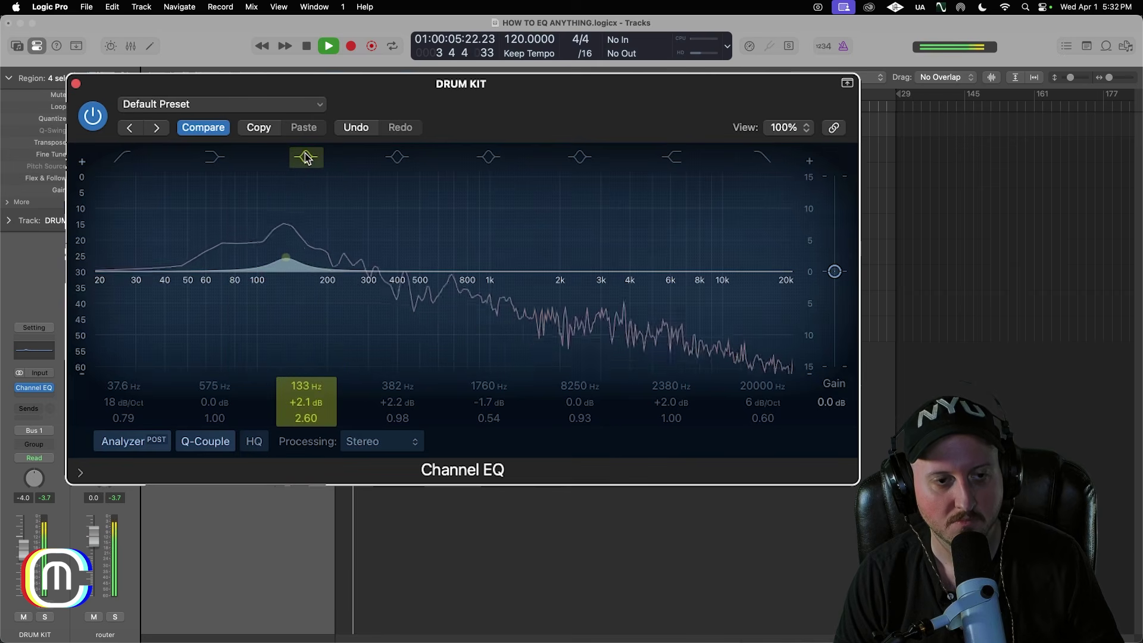
key("space")
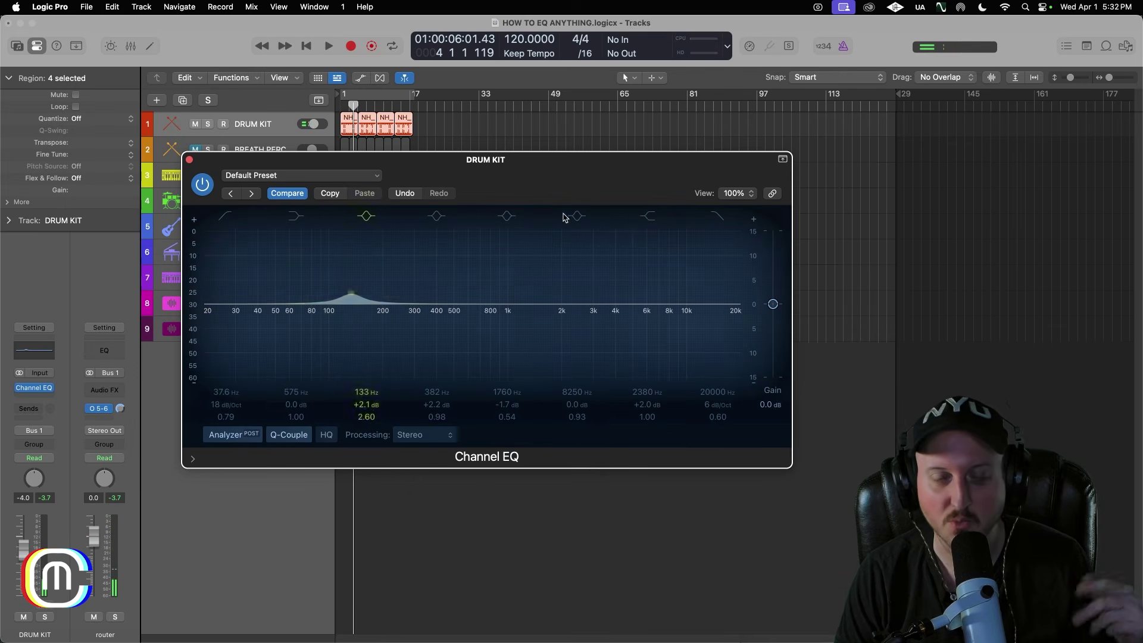
Step: Turn the 133 Hz bell into a narrow cut of -1.9 dB with a Q of 3.60
left_click_drag(547, 178, 526, 156)
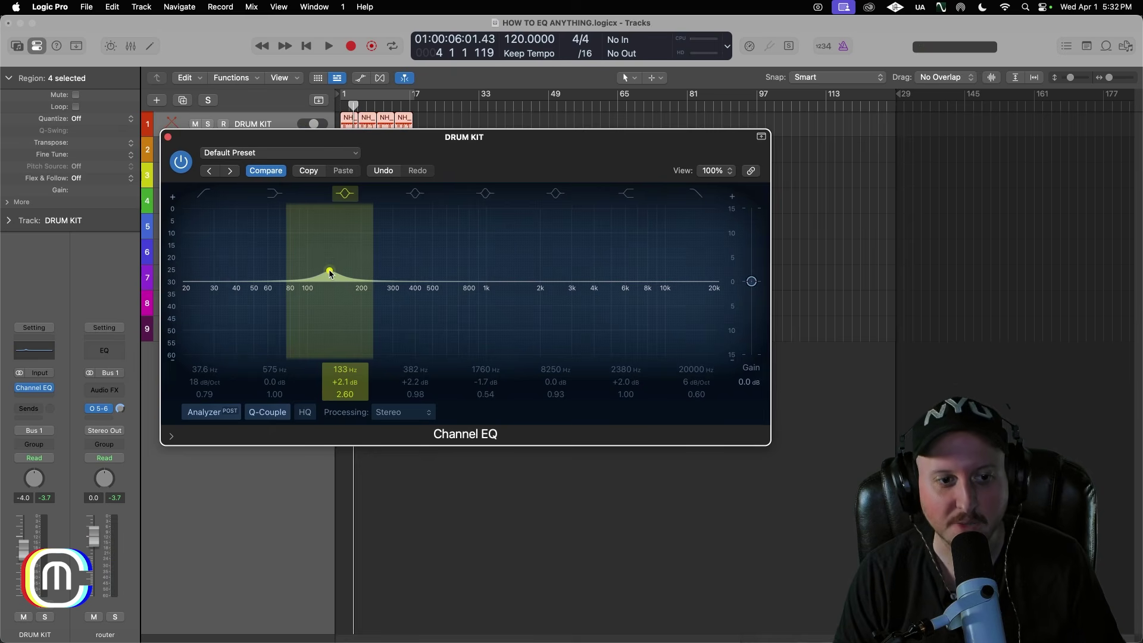
mouse_move(329, 273)
left_mouse_down()
mouse_move(329, 242)
mouse_move(329, 272)
left_mouse_up()
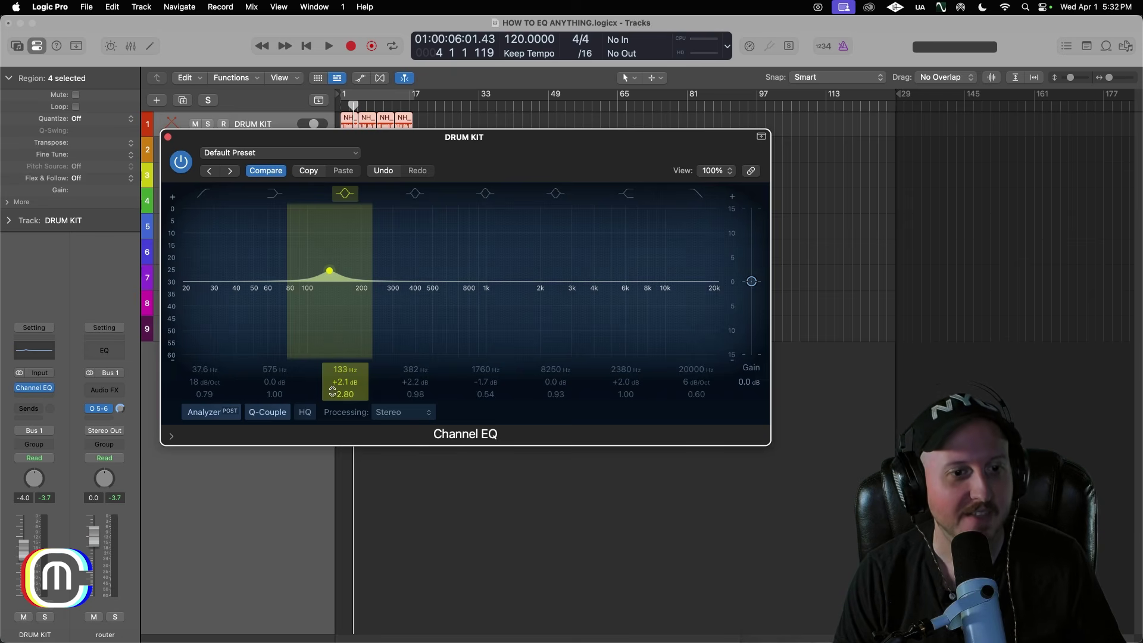
mouse_move(337, 379)
left_mouse_down()
mouse_move(343, 413)
mouse_move(343, 394)
left_mouse_up()
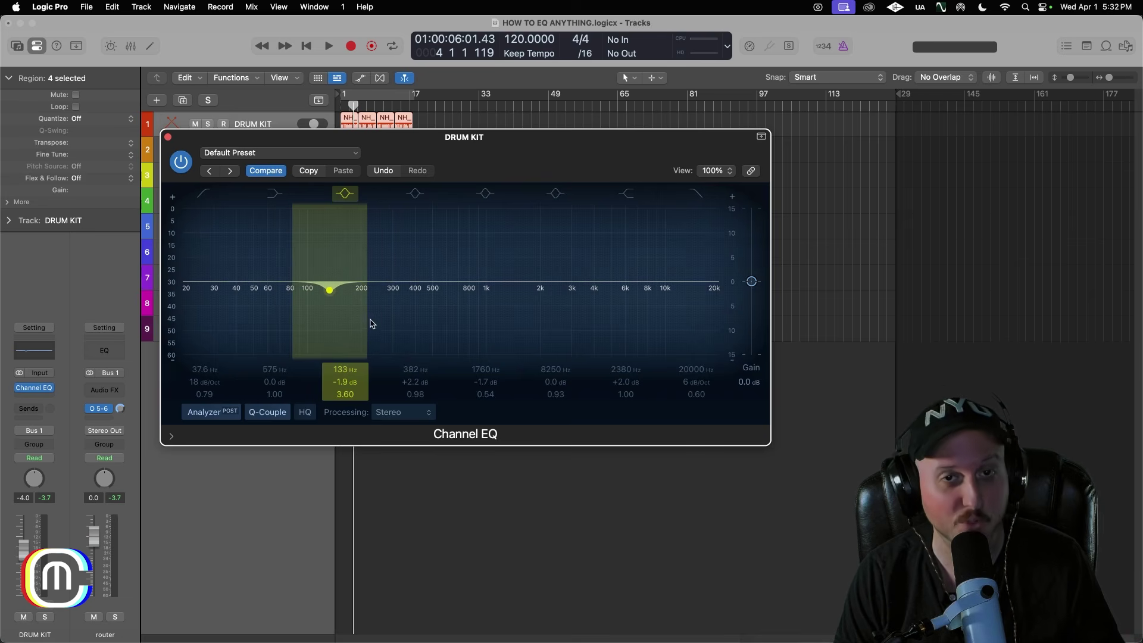
Step: Close the drum kit's Channel EQ, mute the DRUM KIT track and deselect its regions
left_click(168, 137)
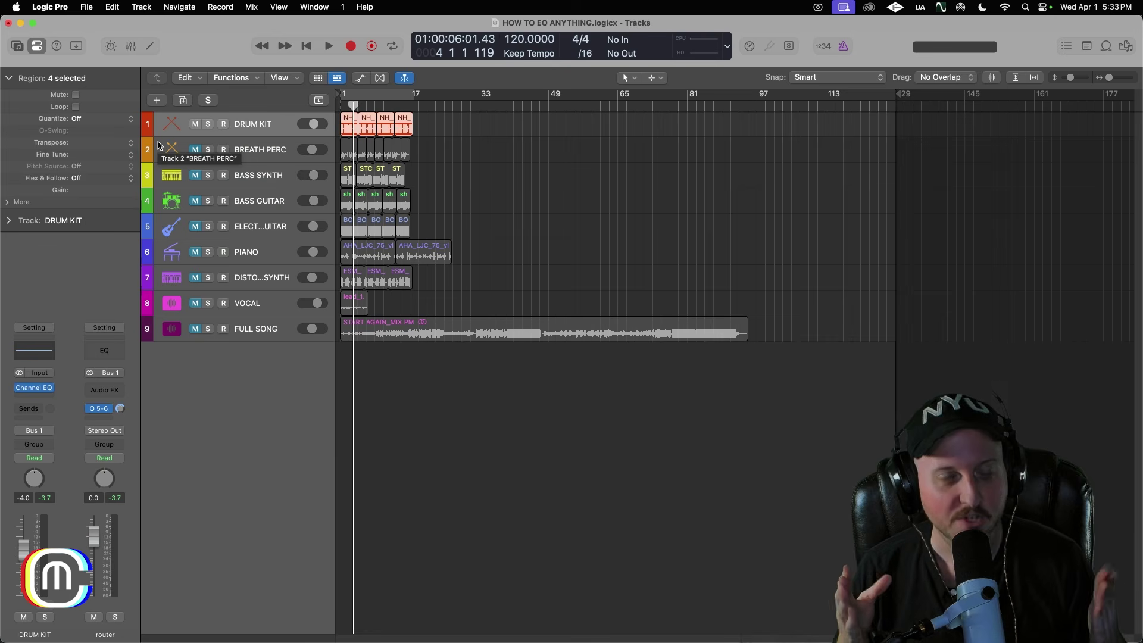
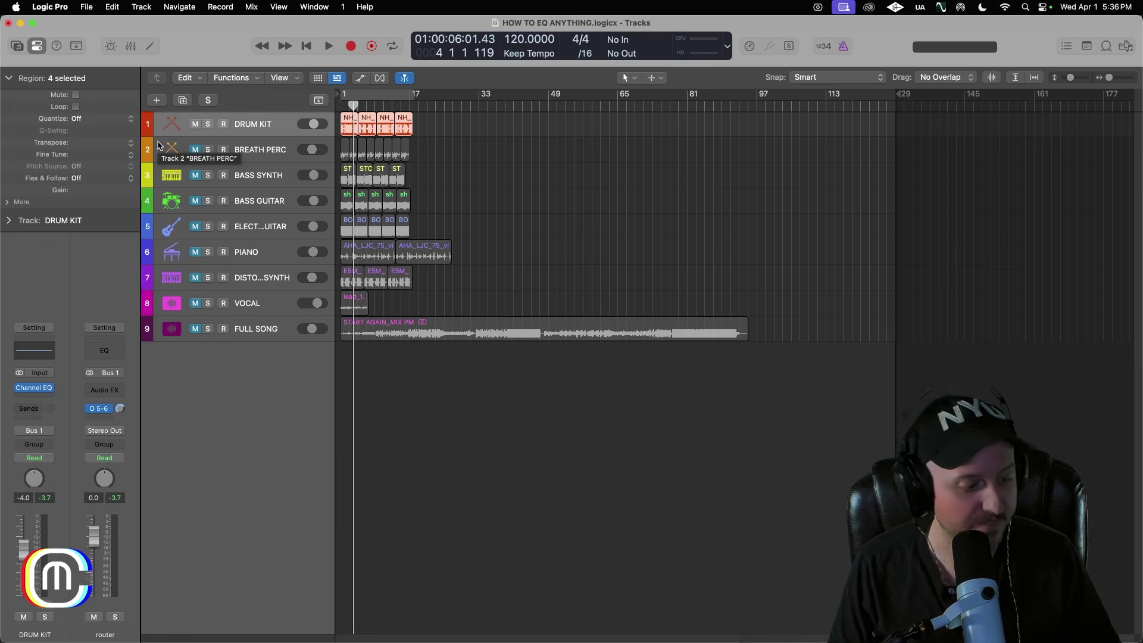
key("ctrl+m")
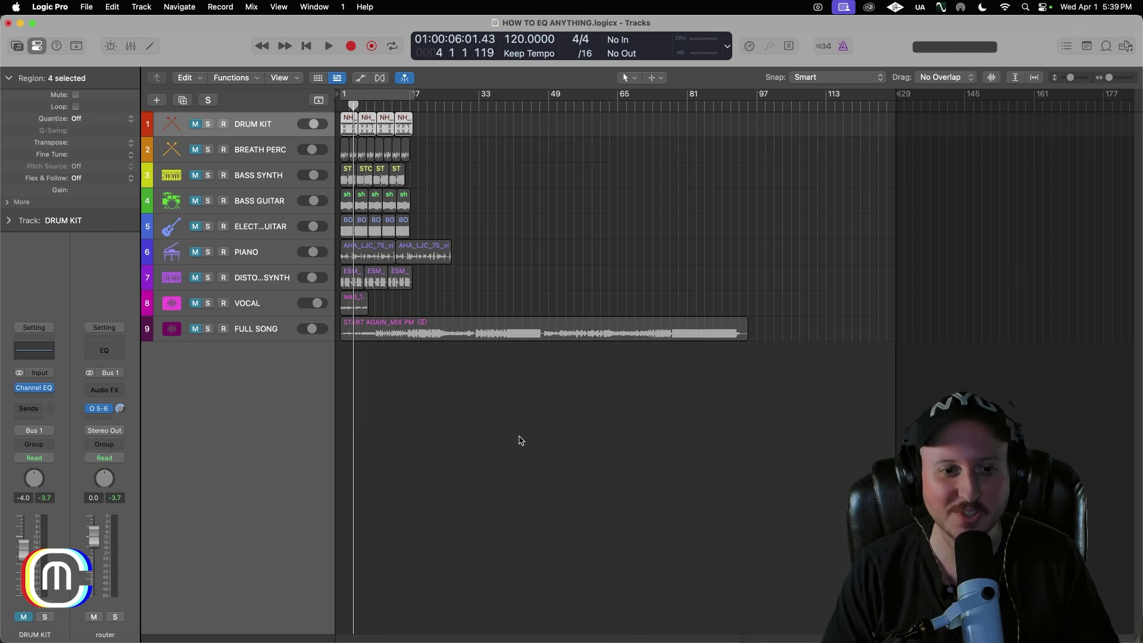
left_click(543, 436)
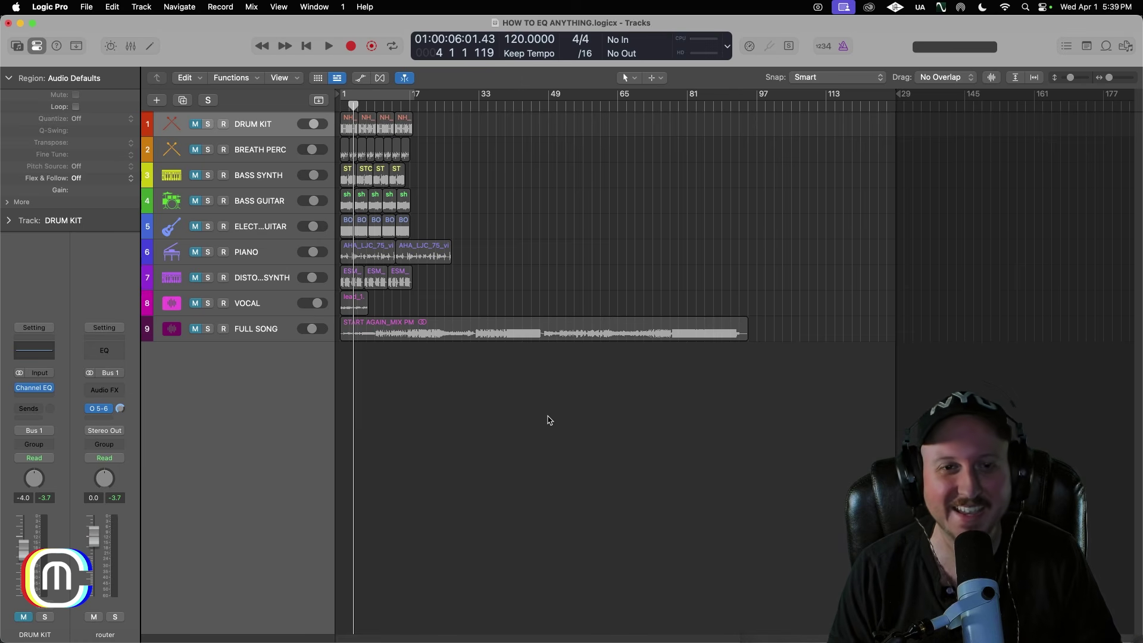